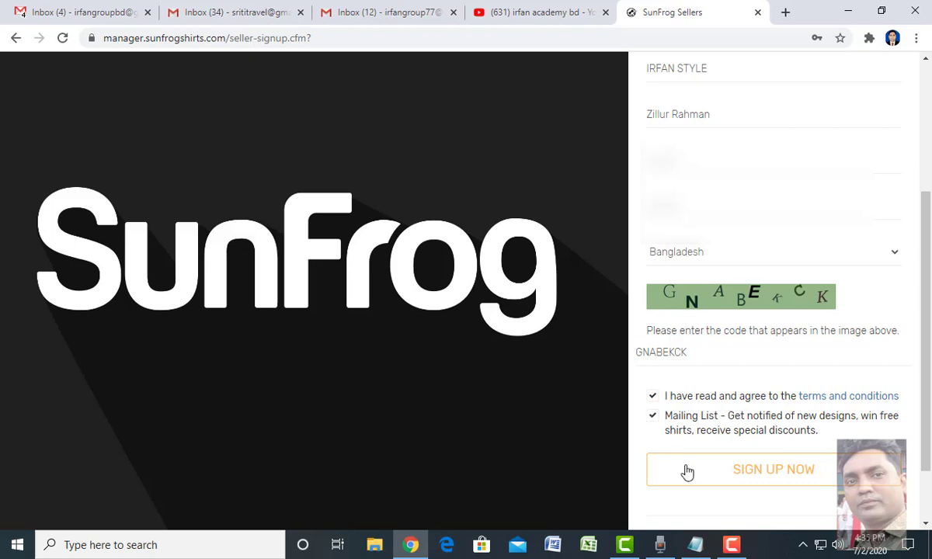
- Submit the completed seller sign-up form and save the new account's login credentials in the browser
click(759, 477)
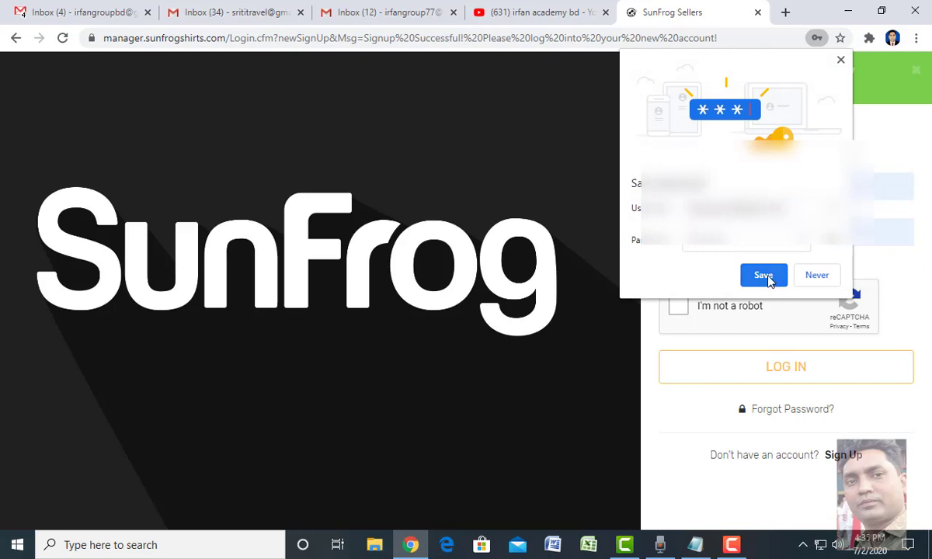
click(764, 276)
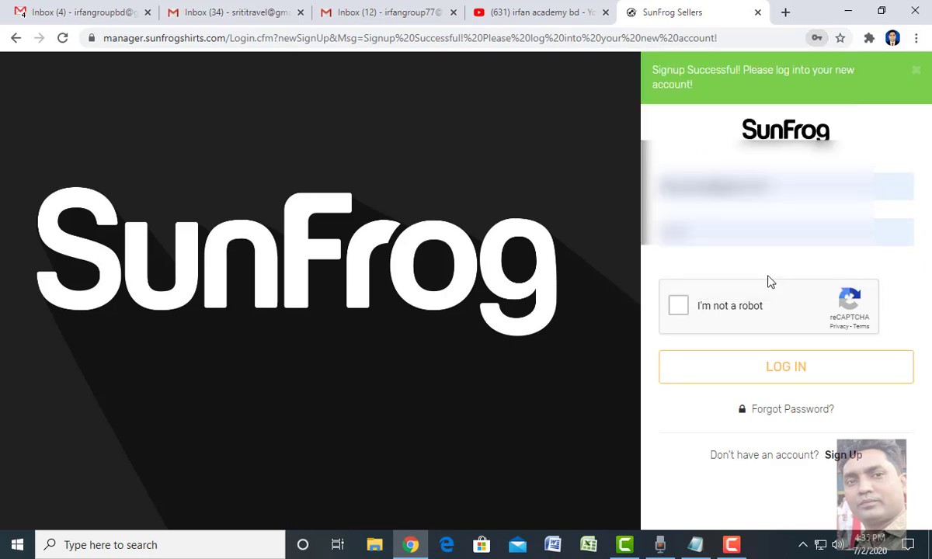
- Start the reCAPTCHA check and submit the crosswalks challenge with the two lower-left squares of the third row and the entire bottom row selected
click(680, 306)
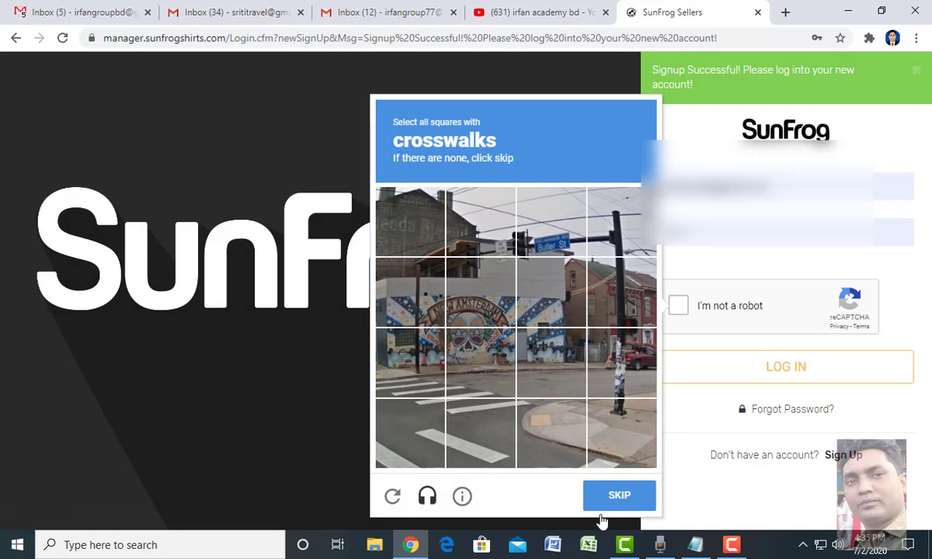
click(404, 379)
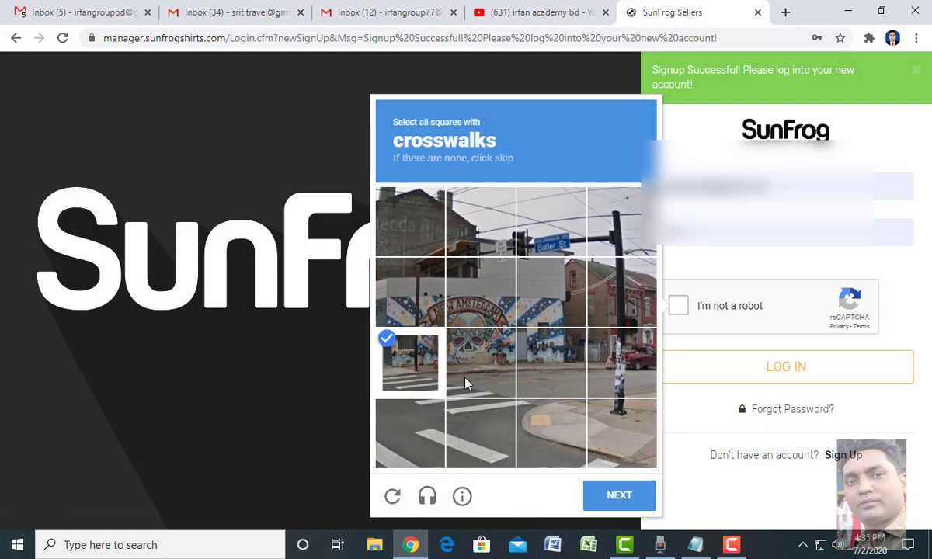
click(470, 377)
click(420, 435)
click(481, 439)
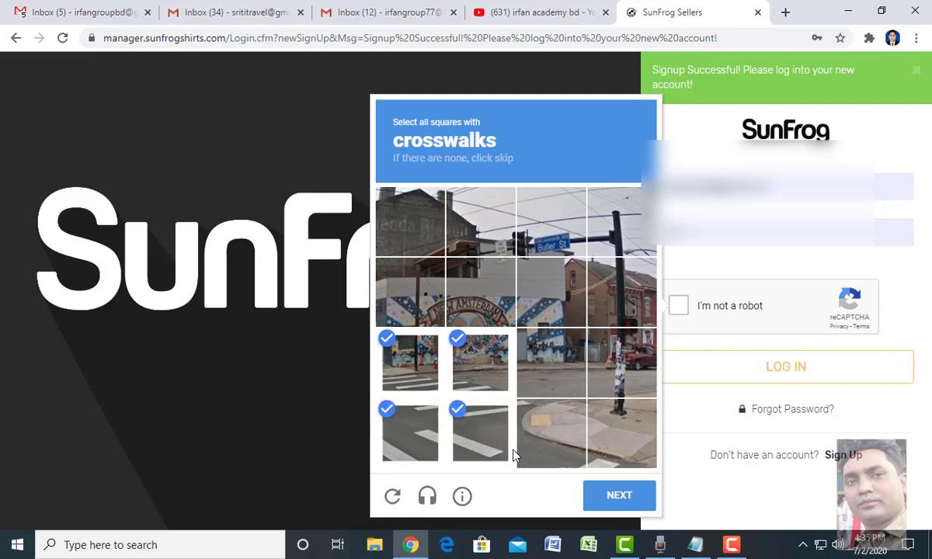
click(556, 454)
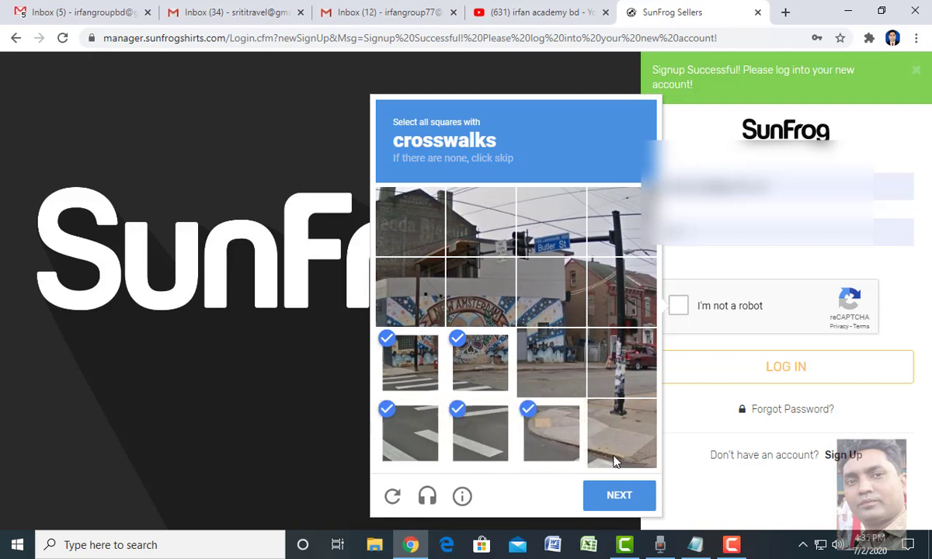
click(626, 459)
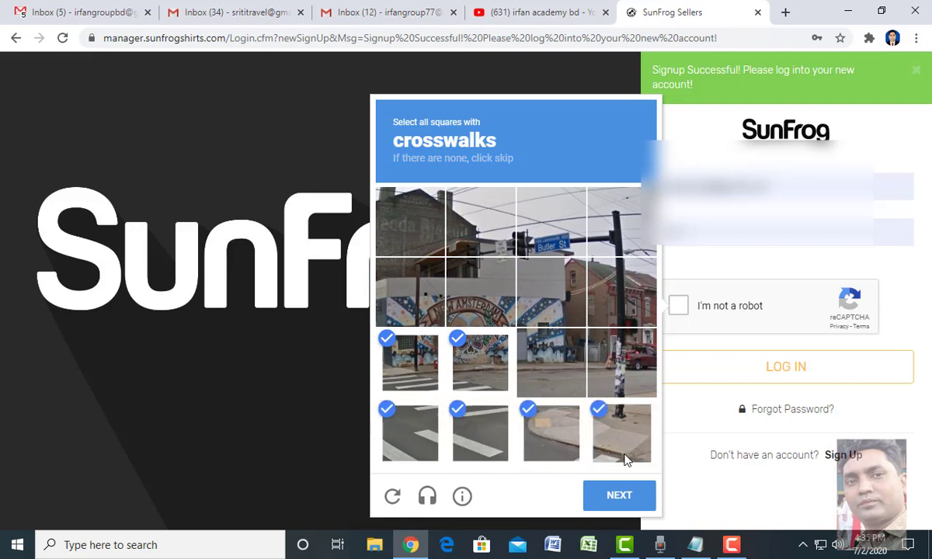
click(615, 499)
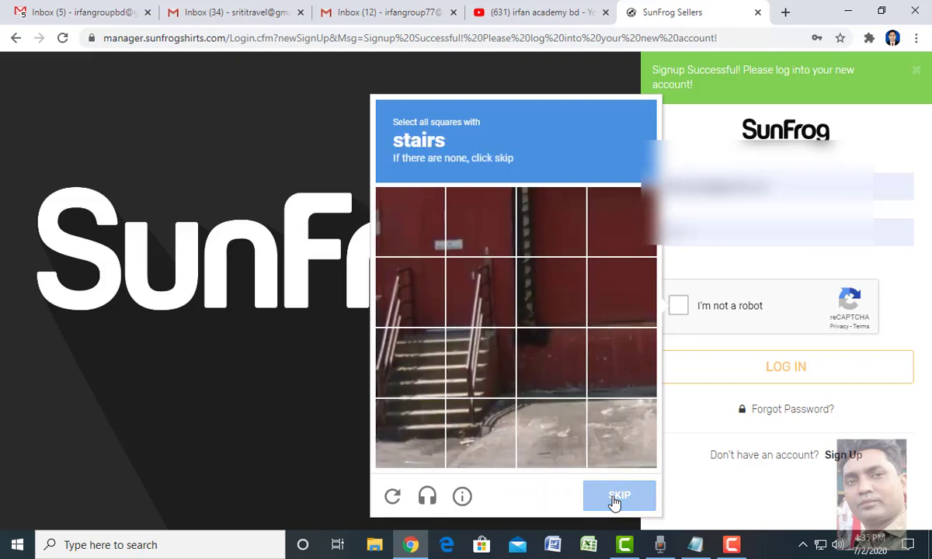
- Complete the reCAPTCHA stairs challenge by selecting the squares around the staircase, and log in to the new seller account
click(418, 298)
click(483, 300)
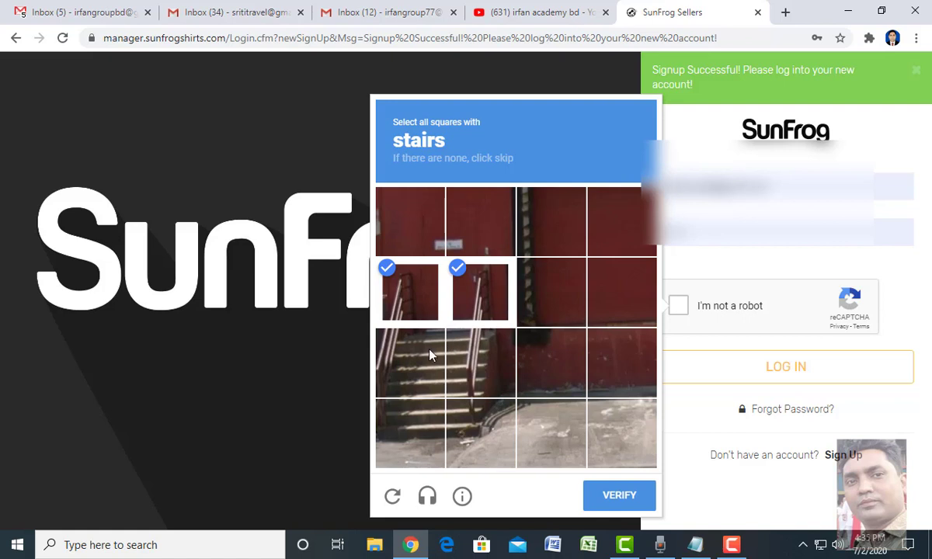
click(431, 355)
click(465, 371)
click(418, 426)
click(481, 429)
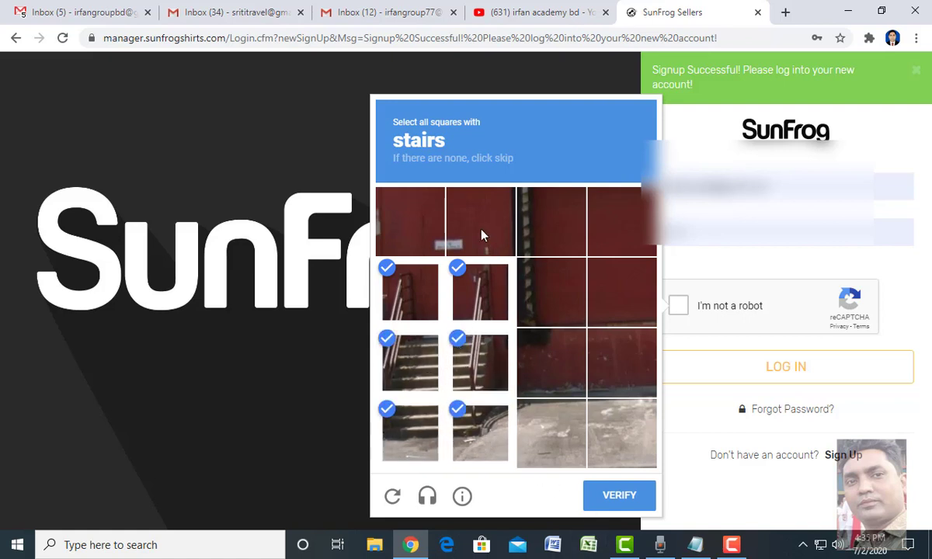
click(451, 218)
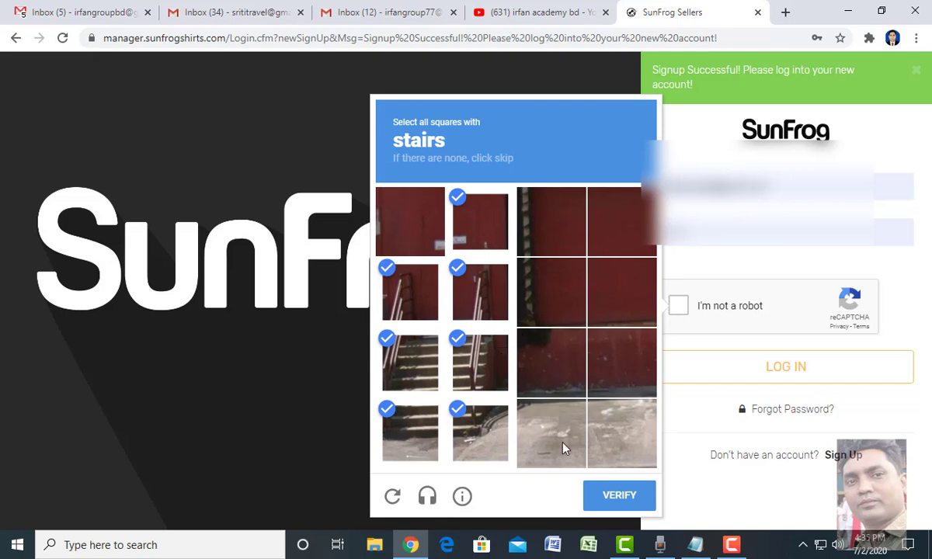
click(618, 496)
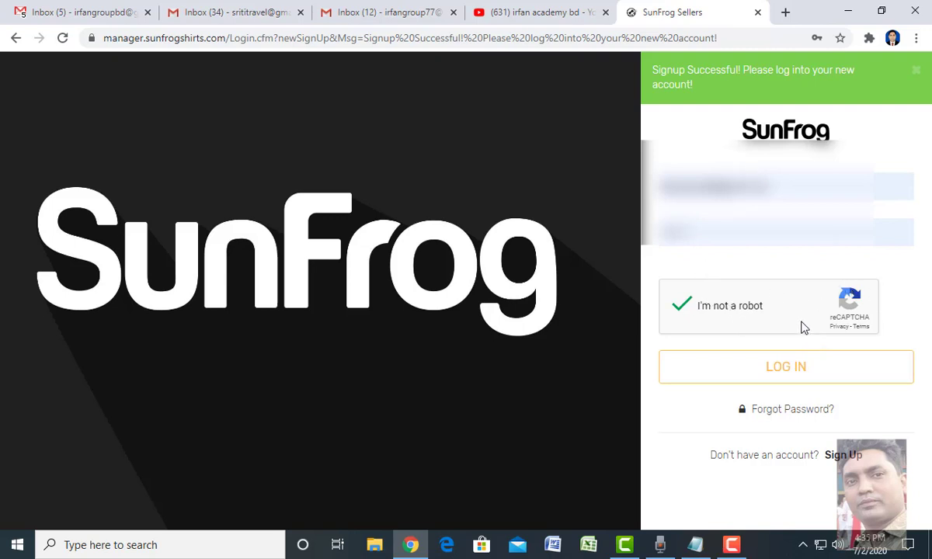
click(784, 373)
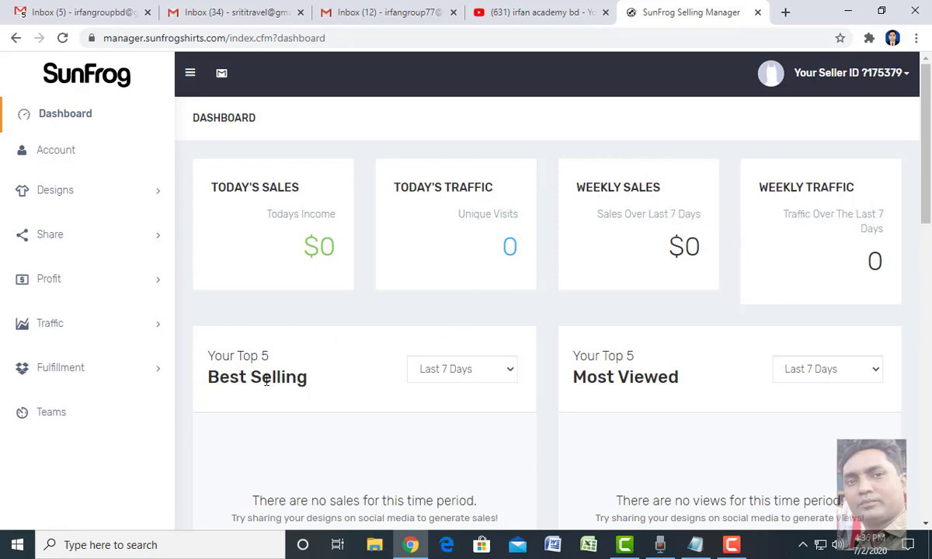
- Examine the period options for the Most Viewed designs and the trending search lists on the dashboard
click(877, 372)
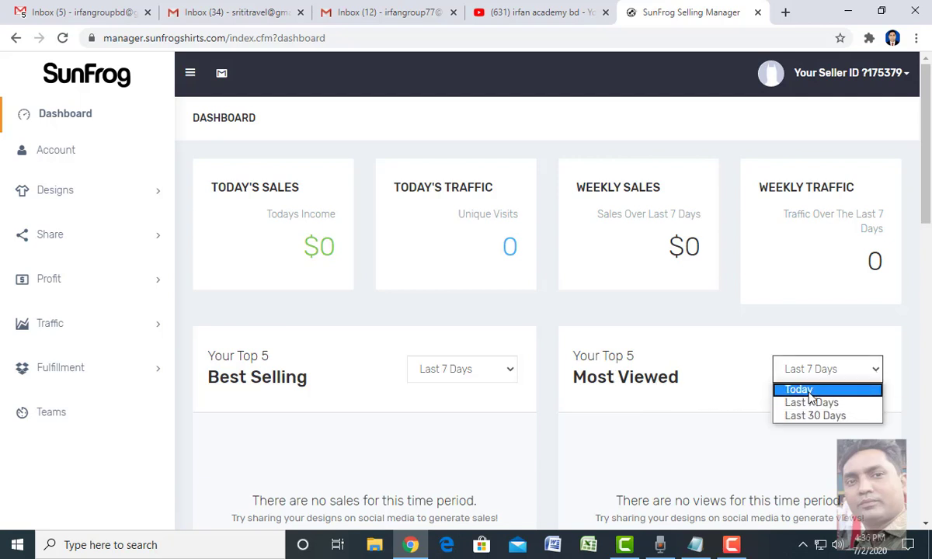
click(728, 347)
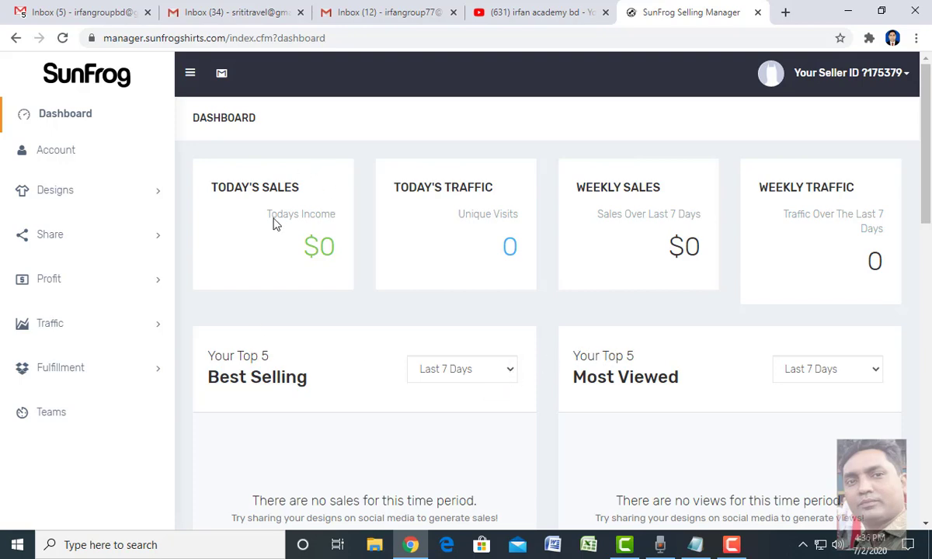
scroll(732, 245, down, 5)
scroll(716, 249, down, 3)
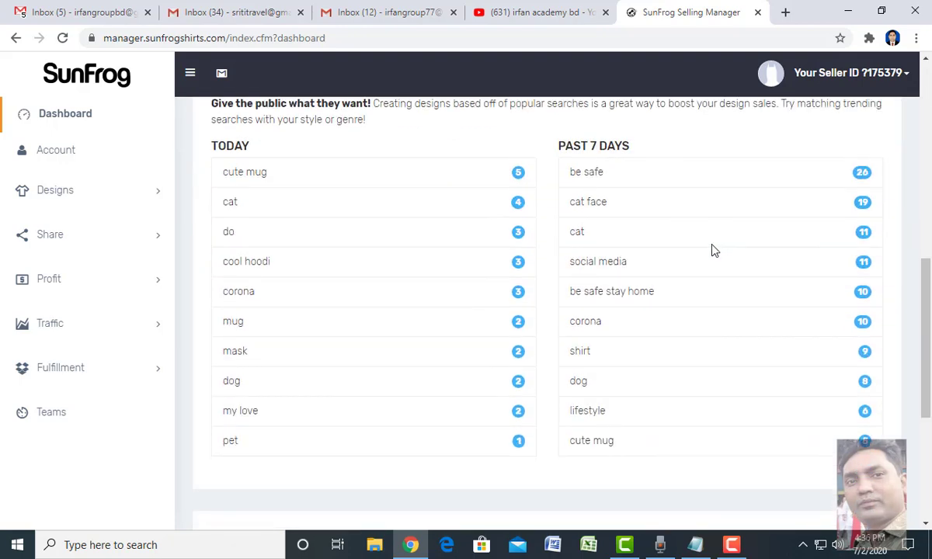
scroll(714, 250, down, 2)
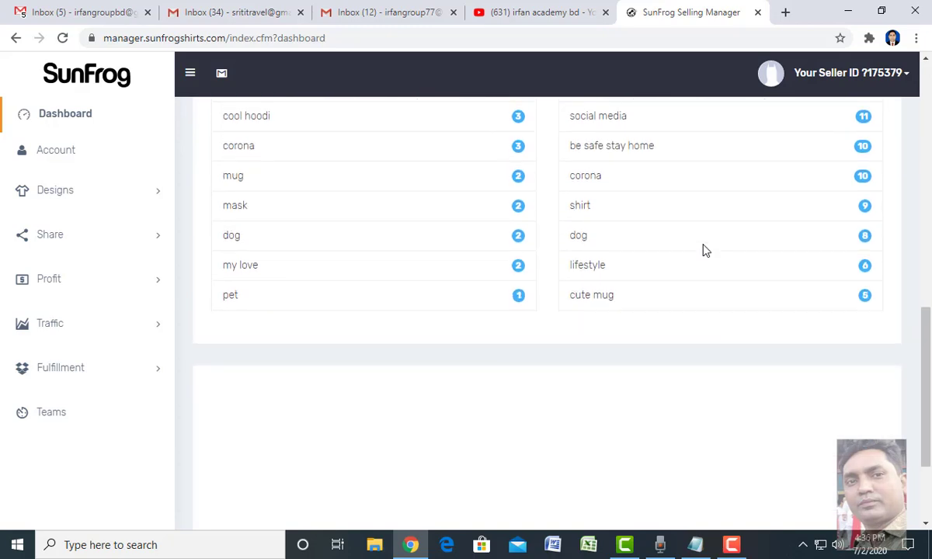
scroll(705, 251, up, 10)
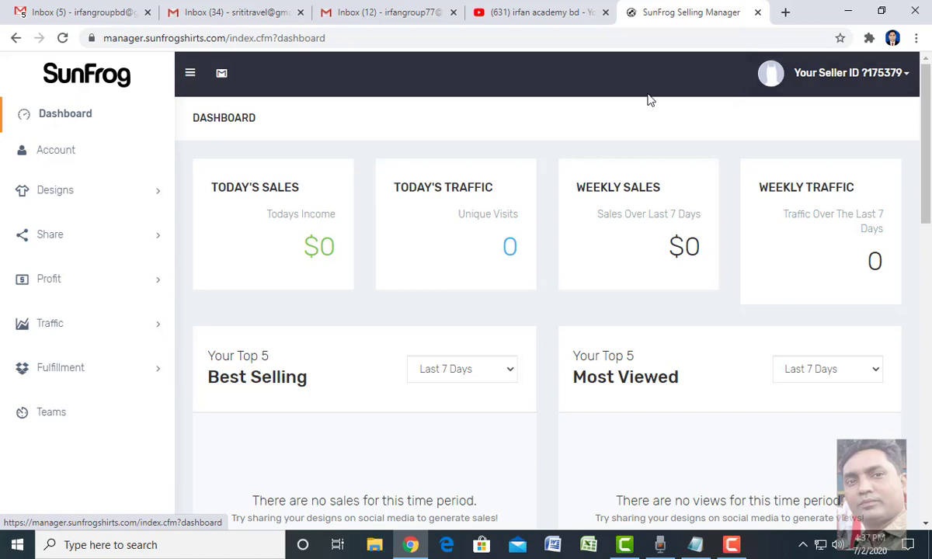
- Open the seller account's My Profile page for editing
click(773, 78)
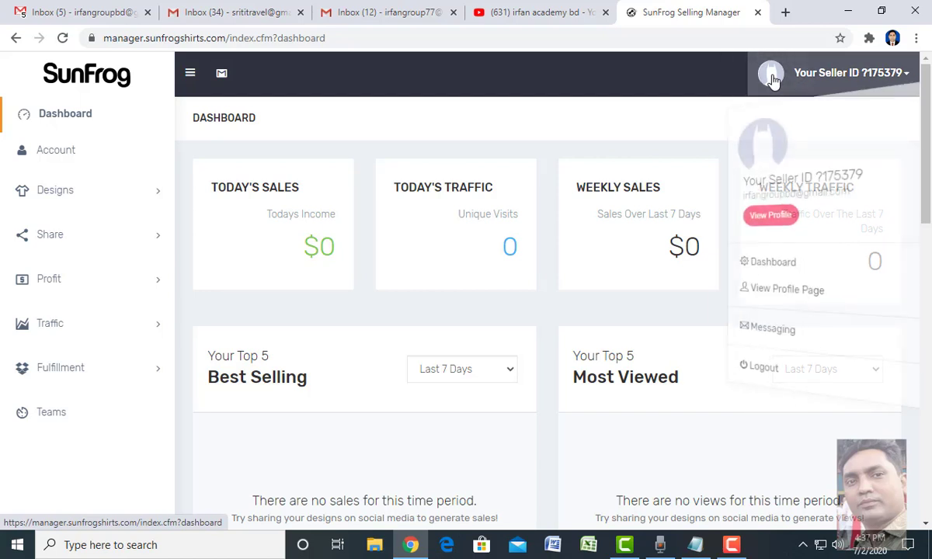
click(766, 216)
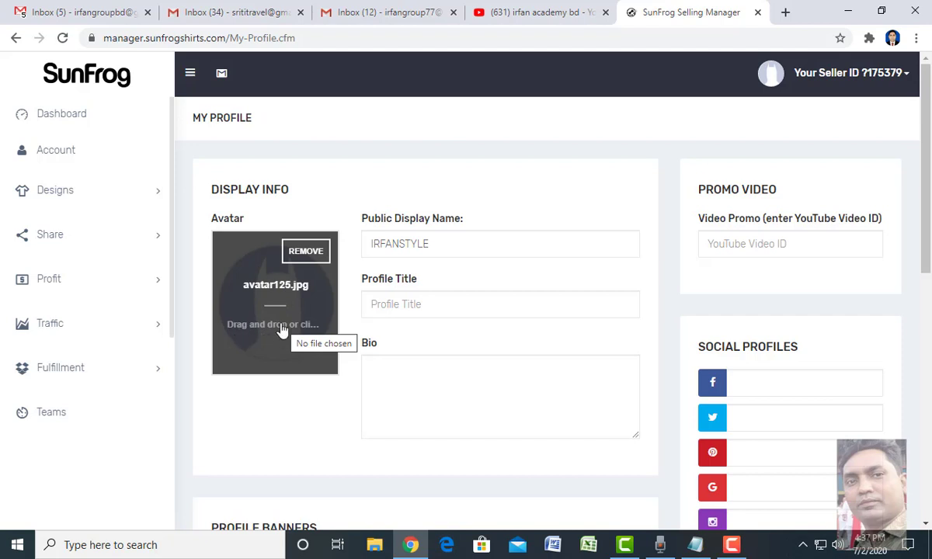
click(279, 305)
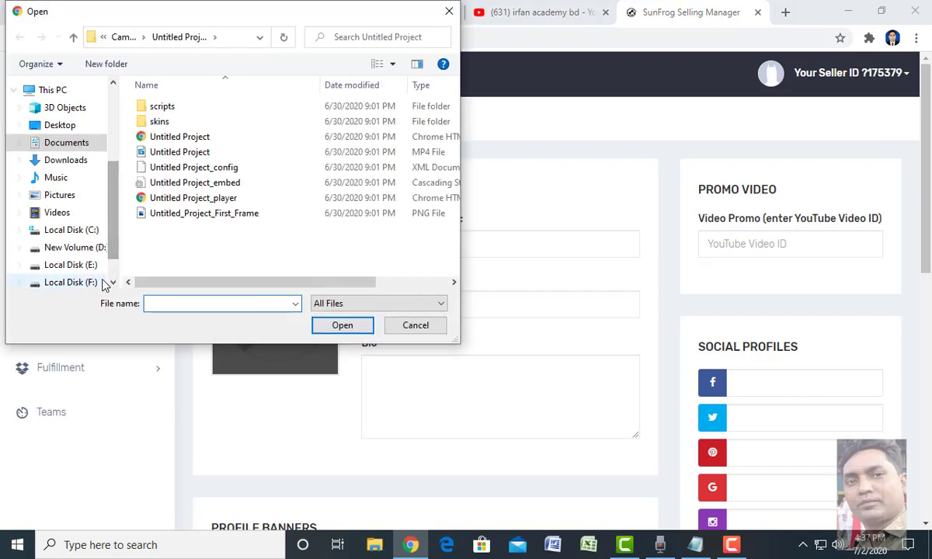
scroll(113, 247, down, 2)
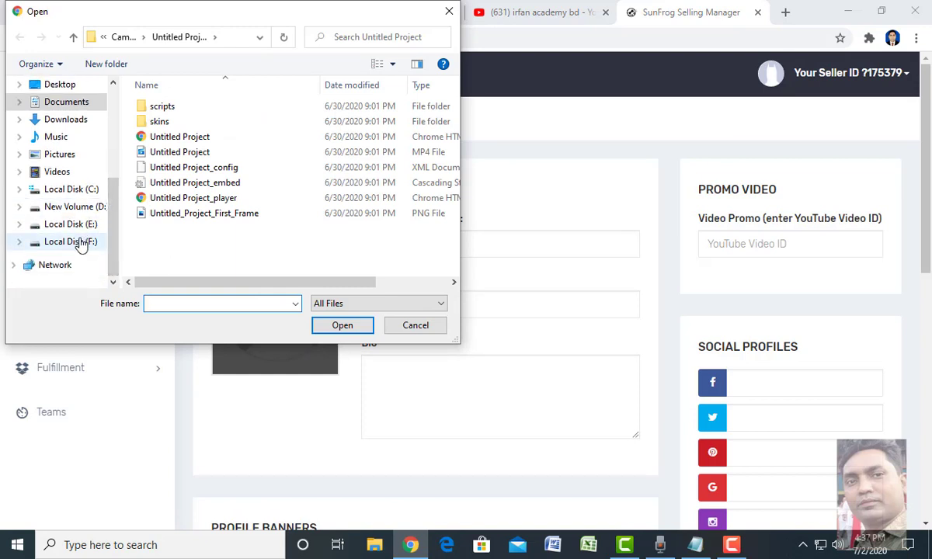
click(80, 243)
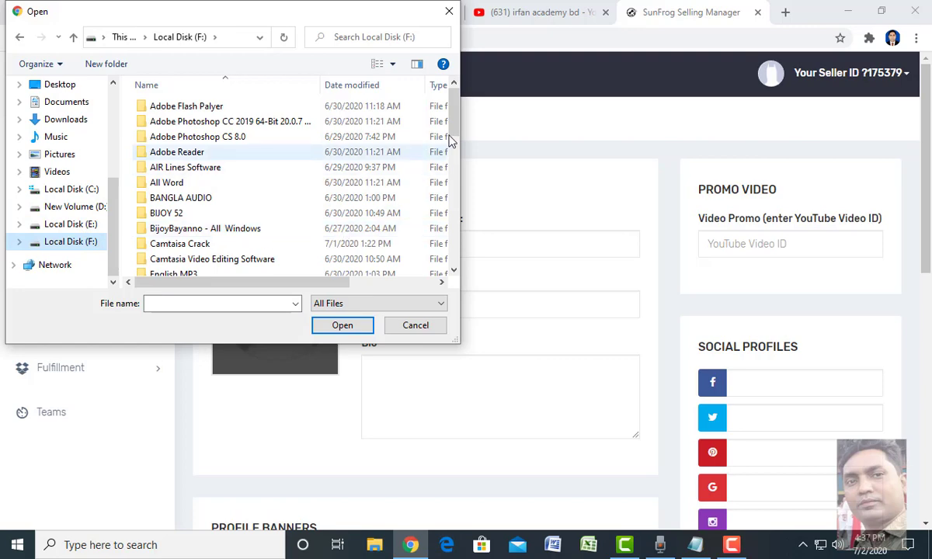
drag(453, 122, 461, 183)
double_click(177, 221)
scroll(233, 200, down, 1)
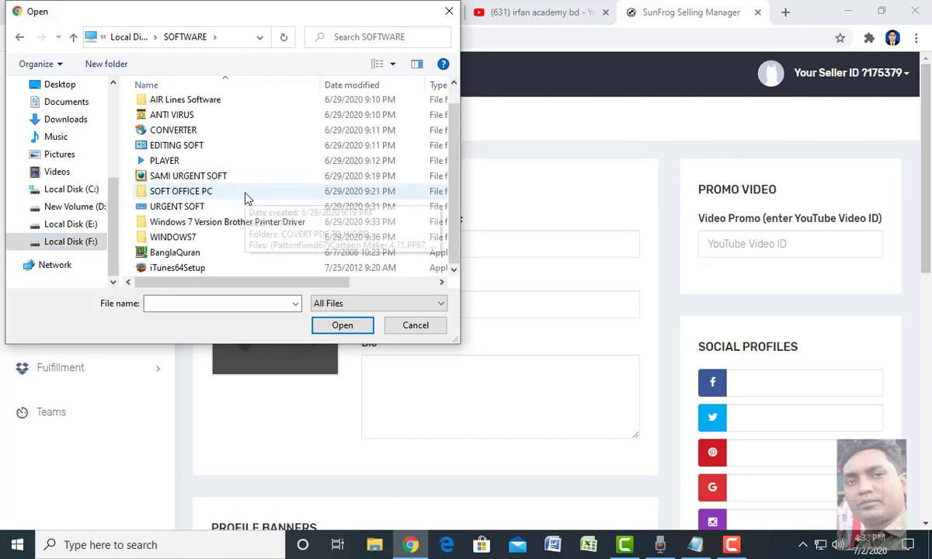
scroll(233, 191, up, 1)
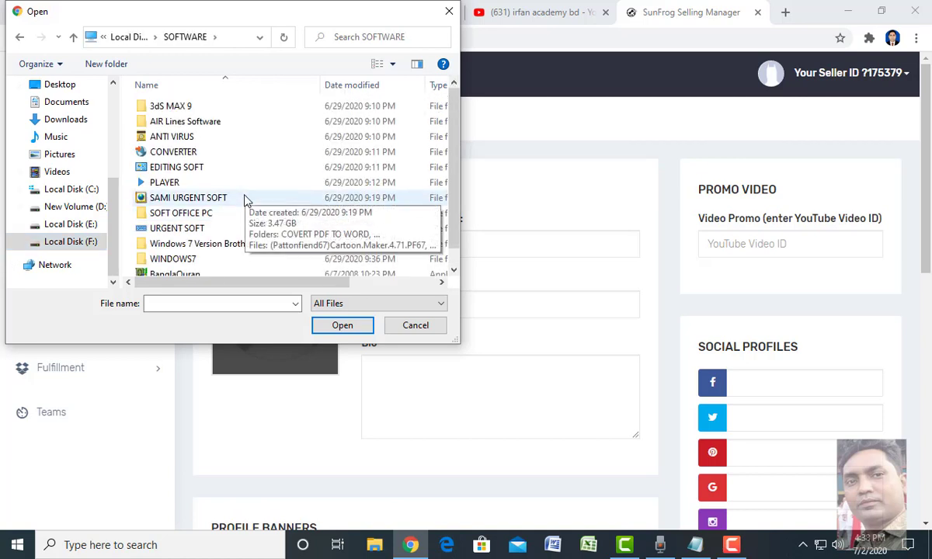
click(73, 39)
drag(455, 338, 635, 432)
scroll(329, 333, down, 2)
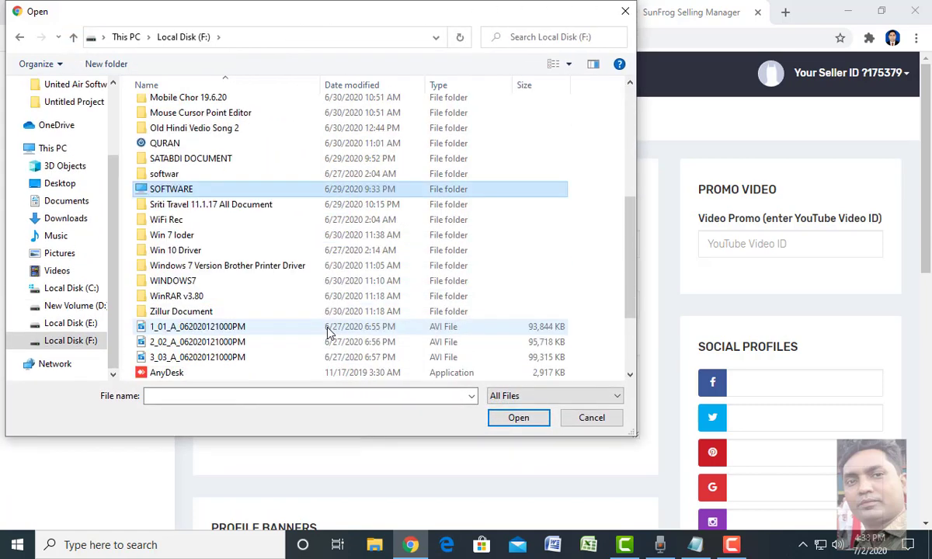
double_click(218, 312)
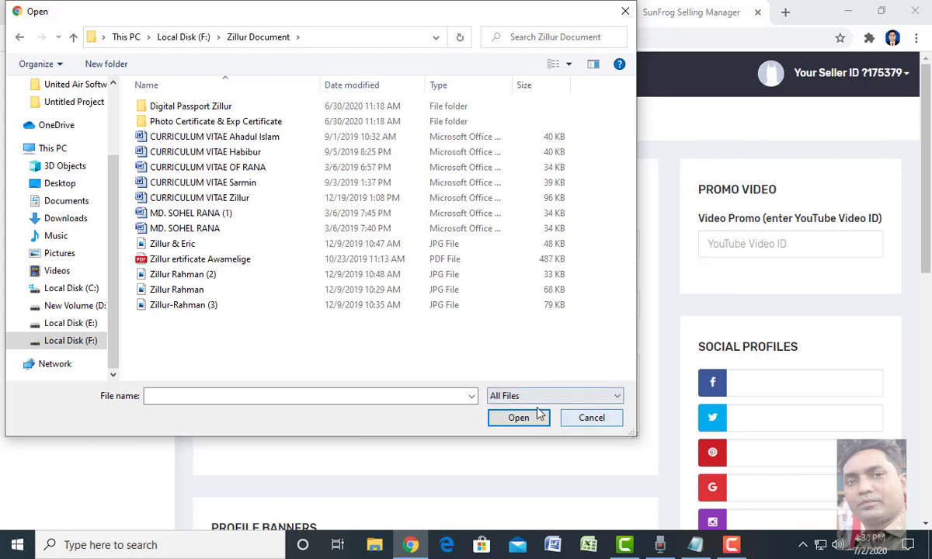
click(571, 67)
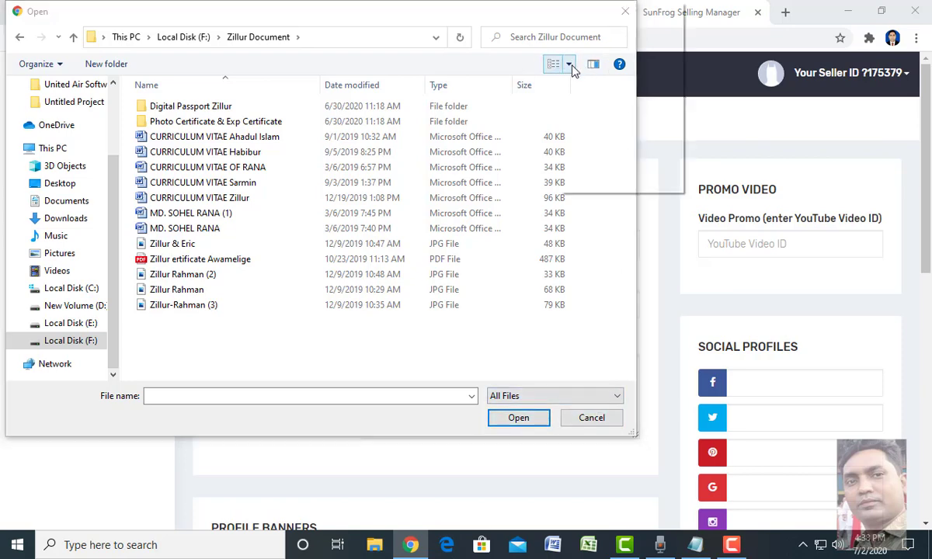
click(613, 42)
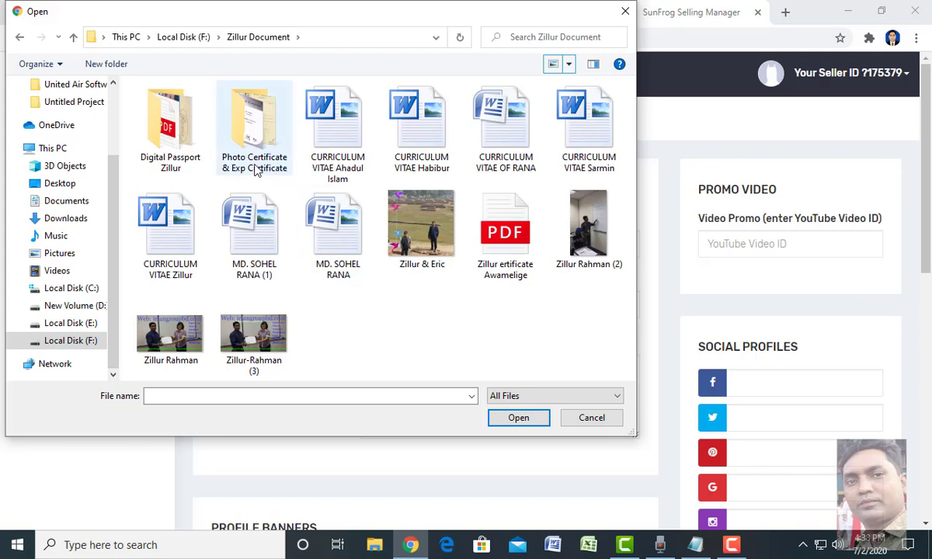
double_click(171, 121)
click(73, 41)
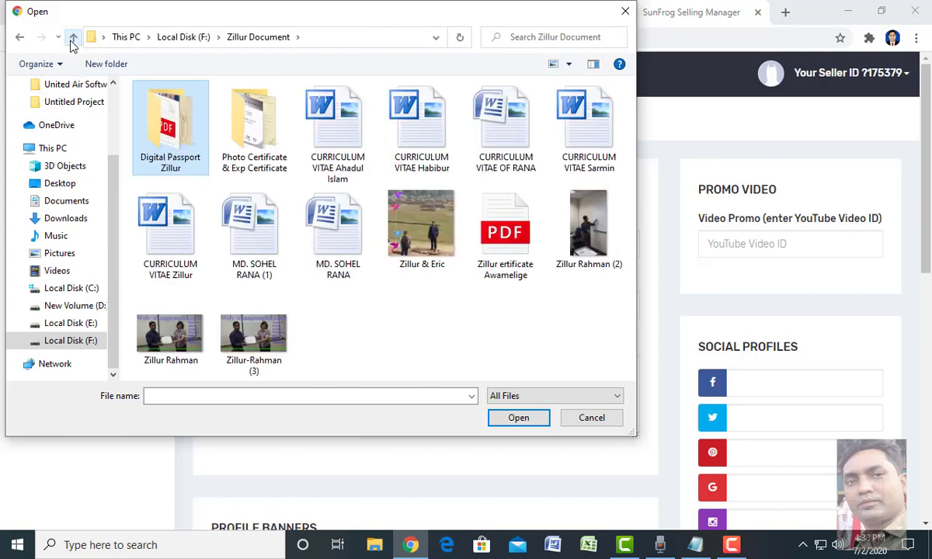
click(72, 40)
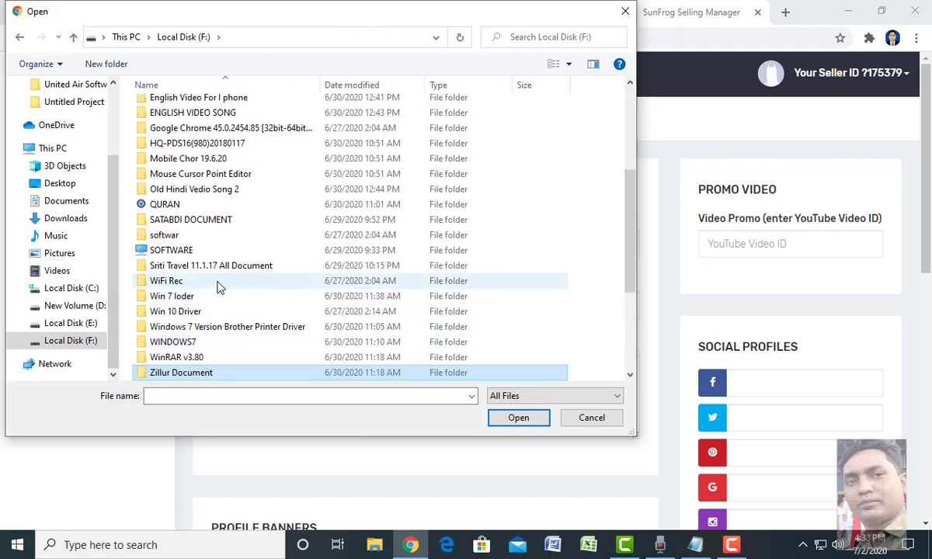
scroll(226, 334, up, 2)
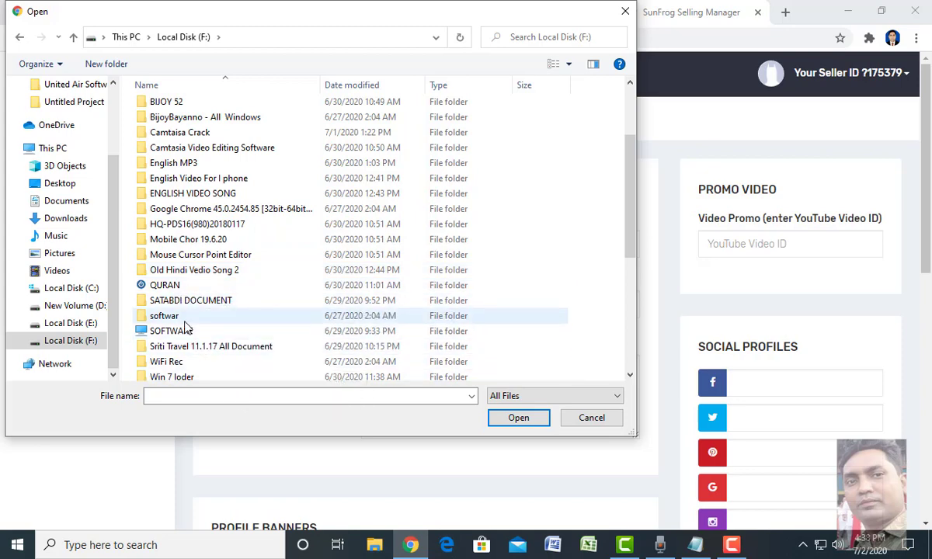
scroll(189, 210, up, 2)
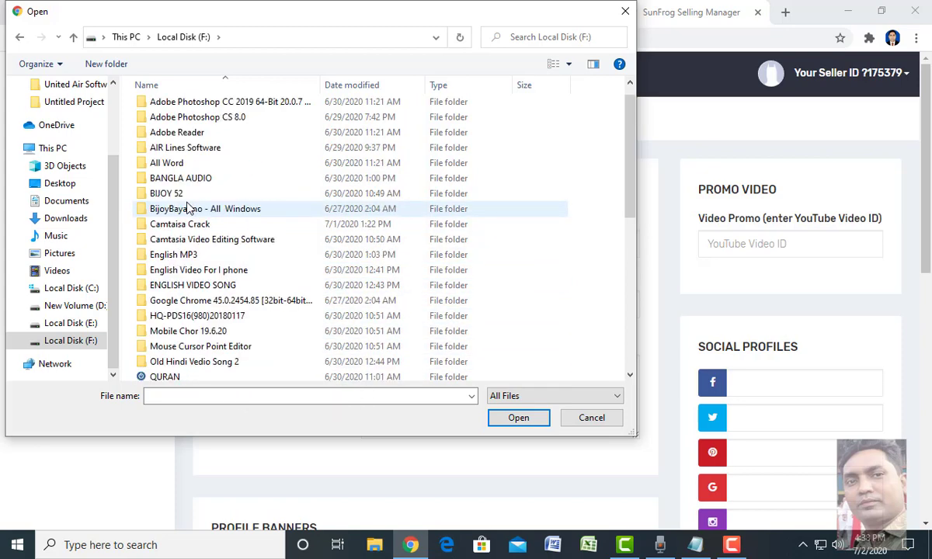
scroll(189, 210, up, 1)
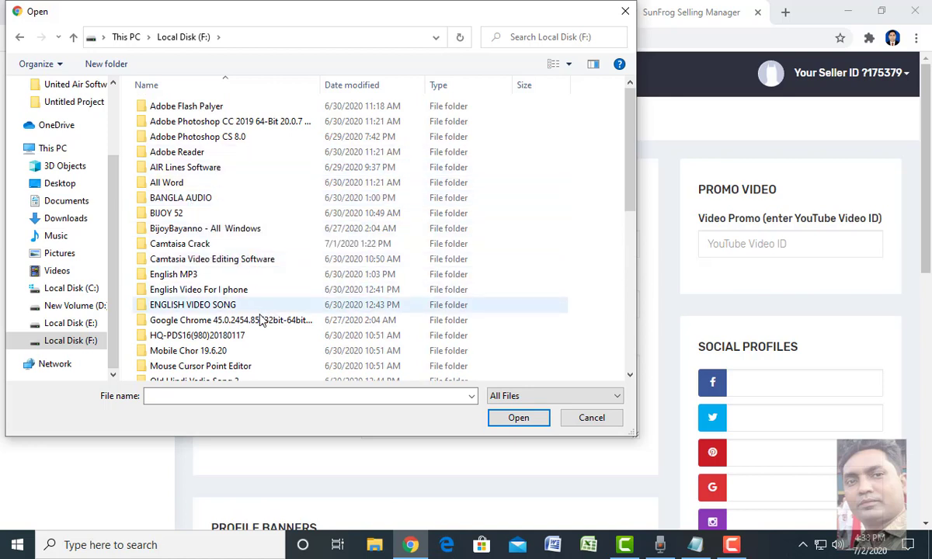
click(596, 419)
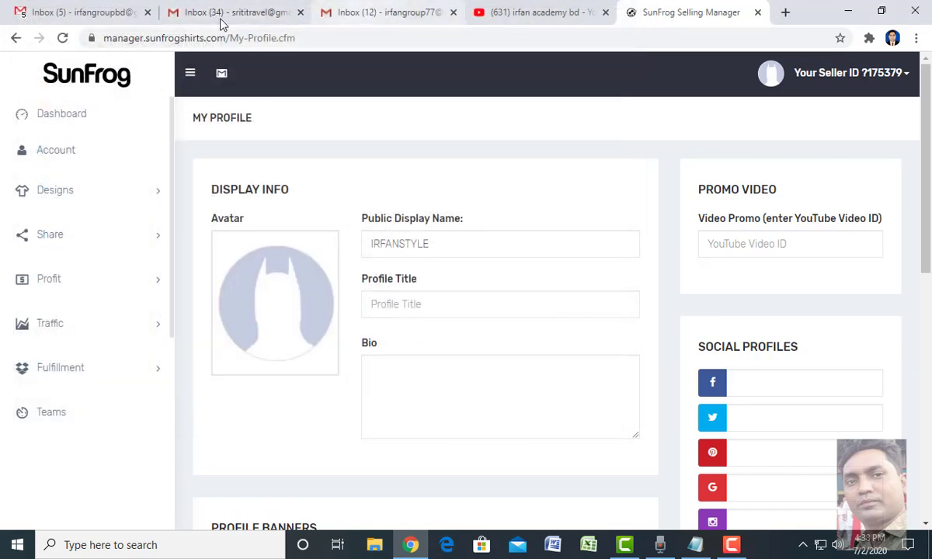
- Switch to the first open Gmail inbox and activate its mail search
click(94, 16)
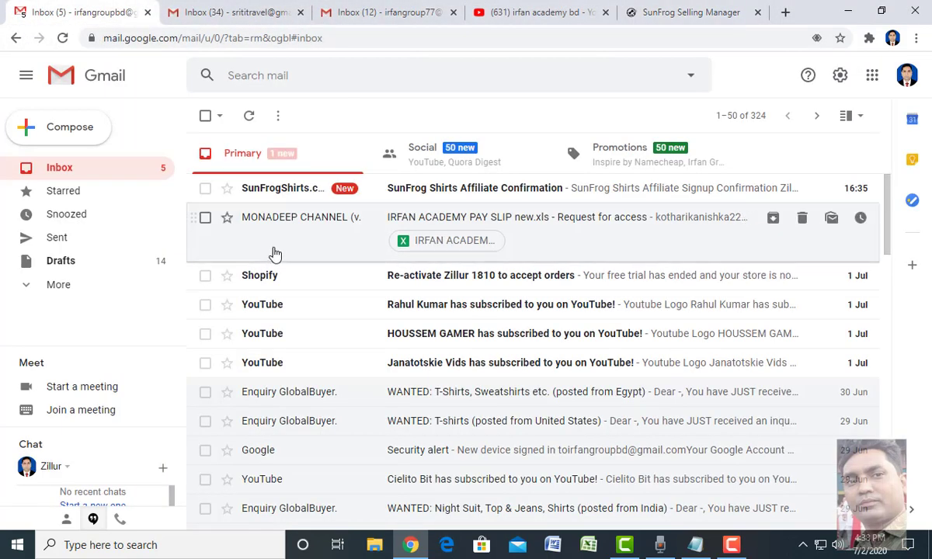
scroll(270, 254, down, 3)
click(302, 76)
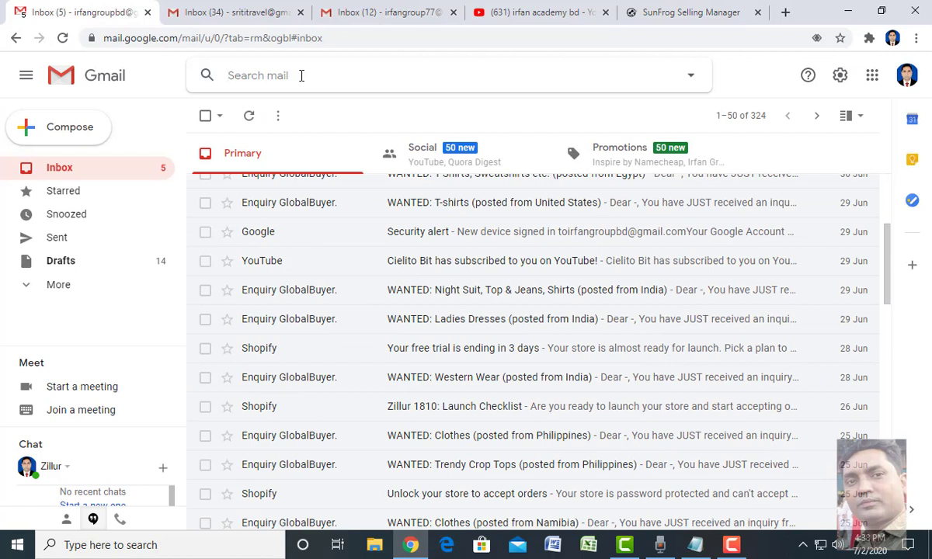
text(zillur)
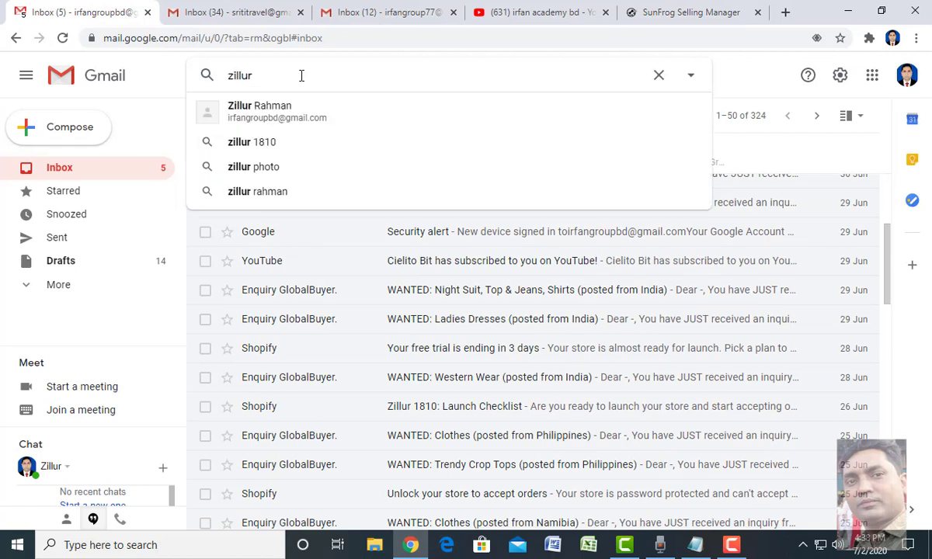
key(BackSpace)
key(BackSpace)
key(BackSpace)
key(BackSpace)
key(BackSpace)
key(BackSpace)
key(BackSpace)
- Search the mail for "my photo" and download the attachment 20151216_004433.jpg from the results
text(my photo)
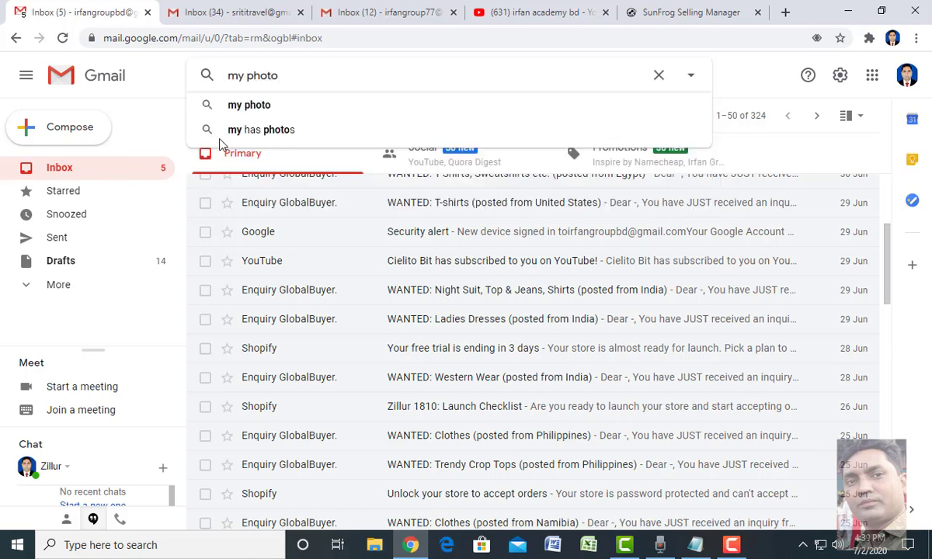
click(247, 109)
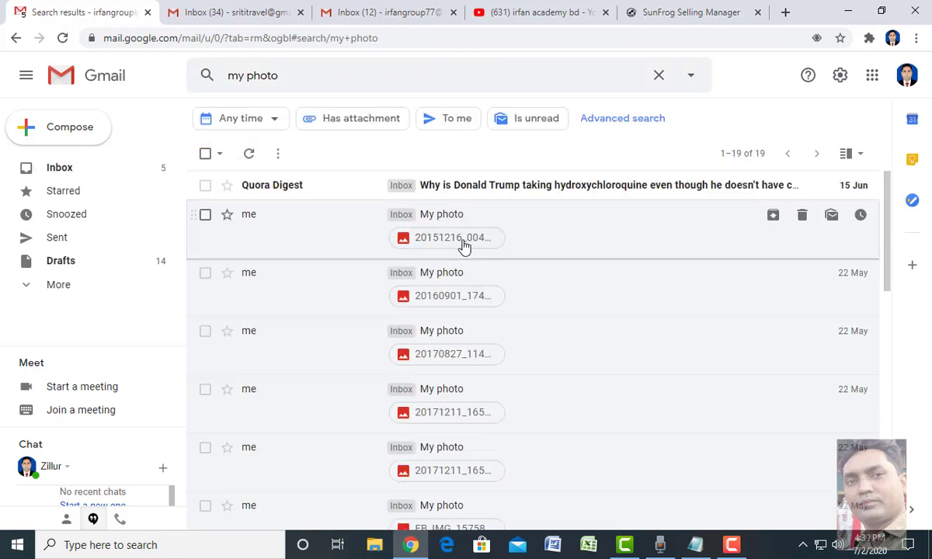
click(458, 245)
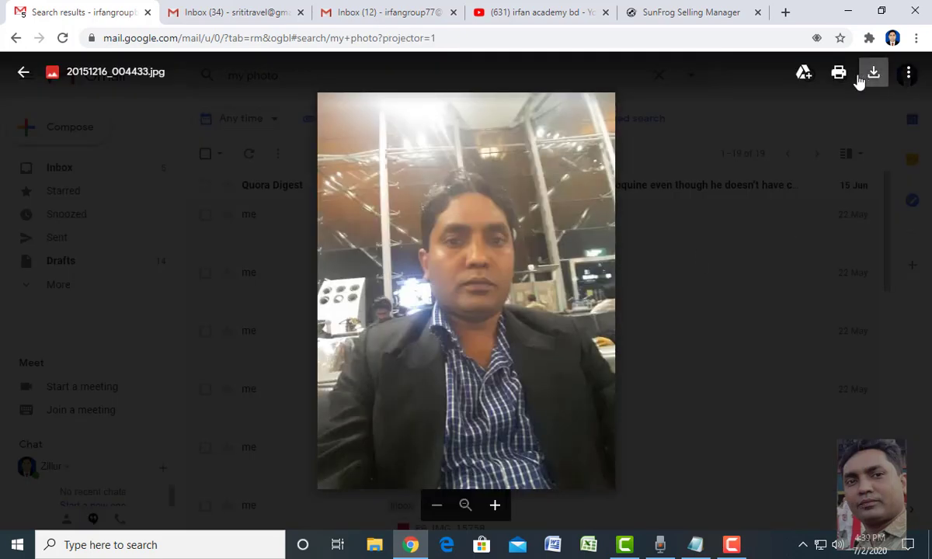
click(875, 74)
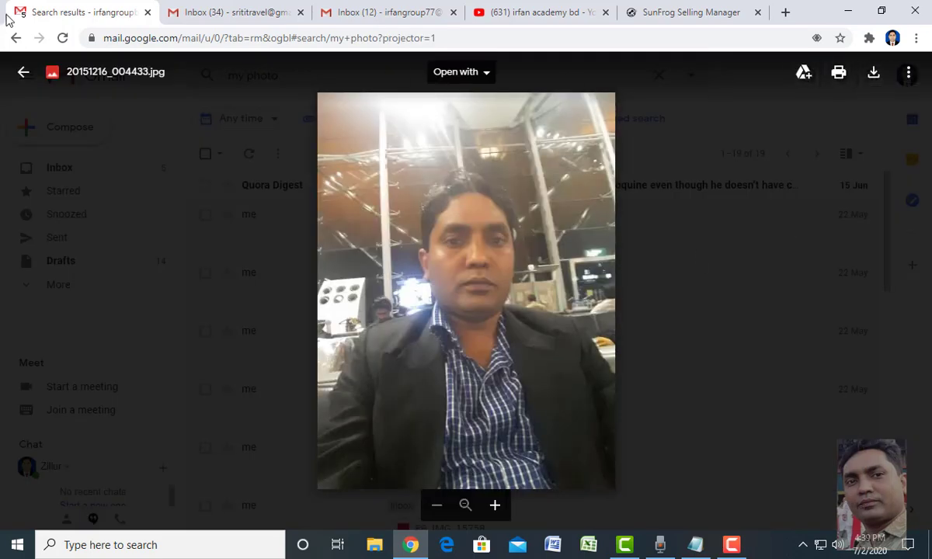
click(14, 39)
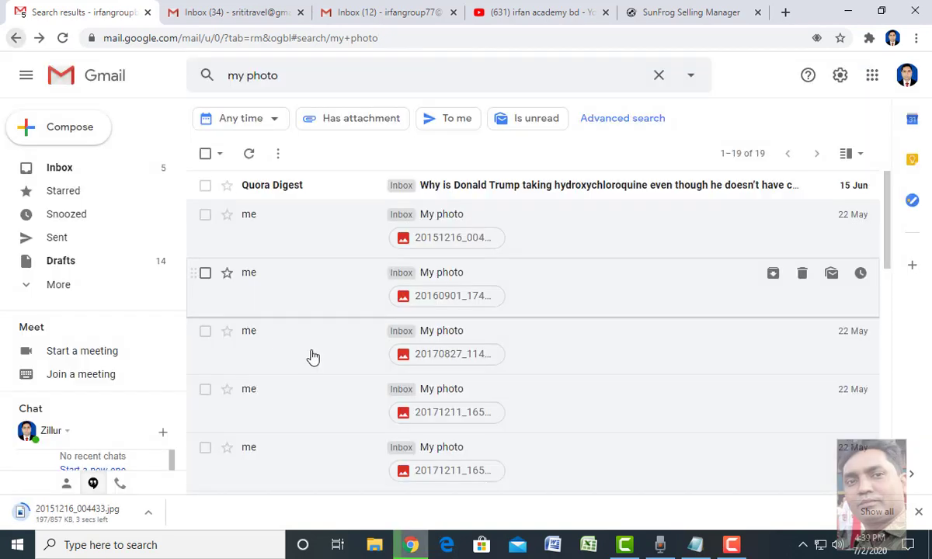
- Preview other photo attachments in the "my photo" search results to look for a suitable portrait
click(447, 355)
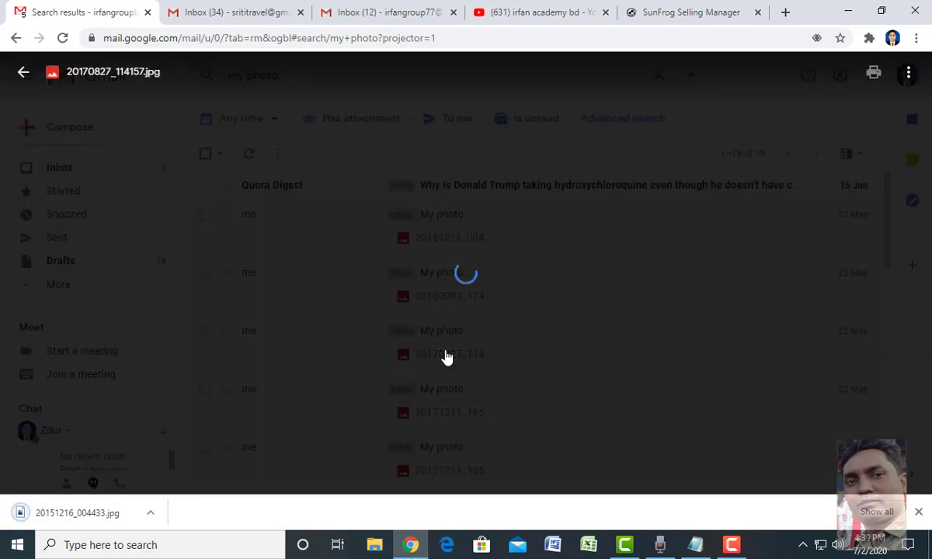
click(677, 252)
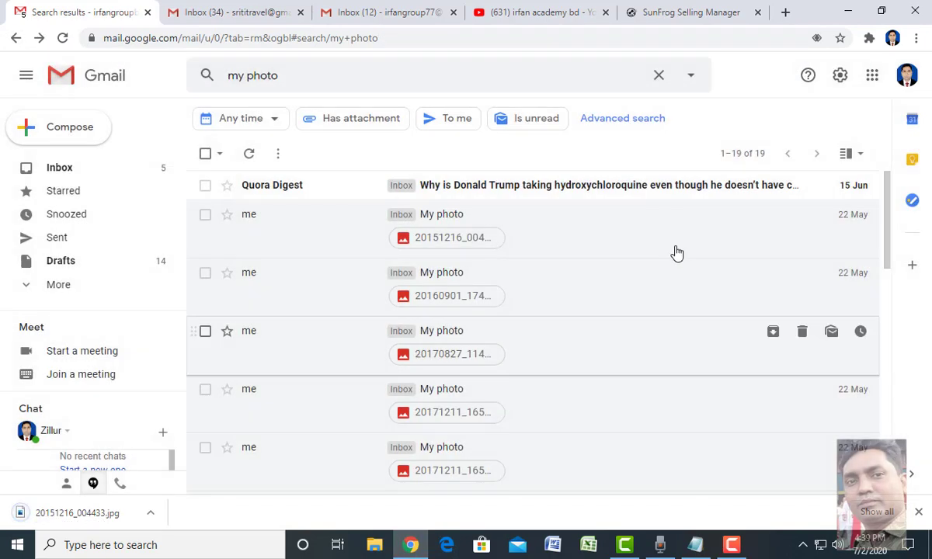
click(421, 412)
click(433, 460)
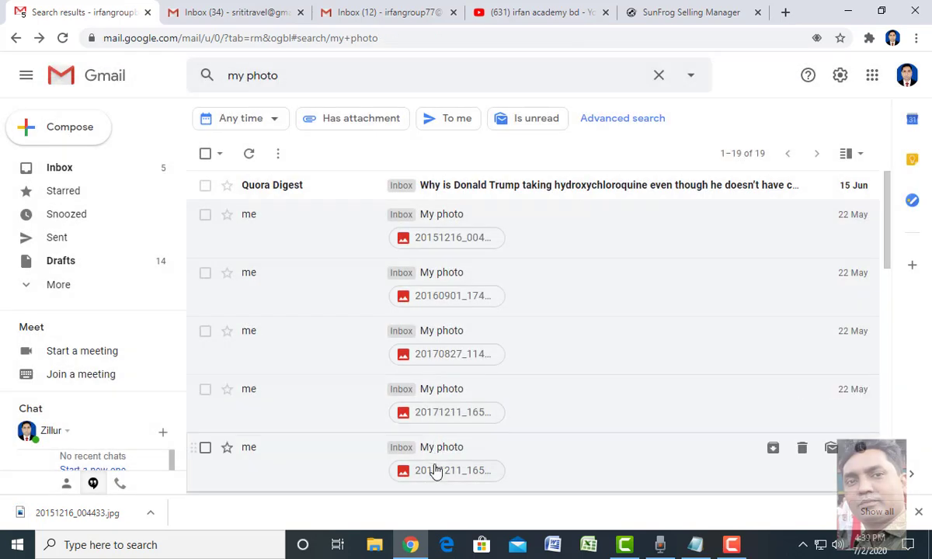
click(436, 472)
click(434, 470)
scroll(801, 217, down, 4)
click(440, 357)
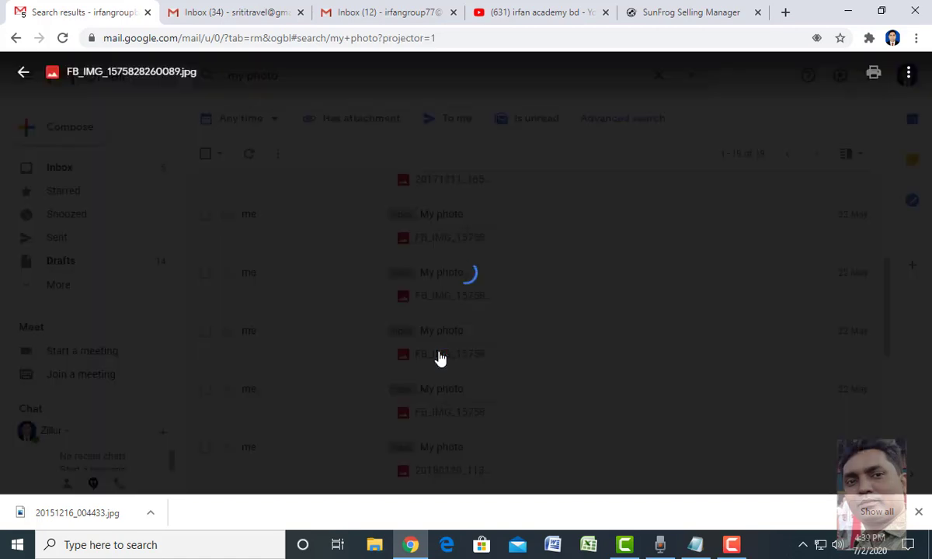
key(Escape)
scroll(440, 394, down, 2)
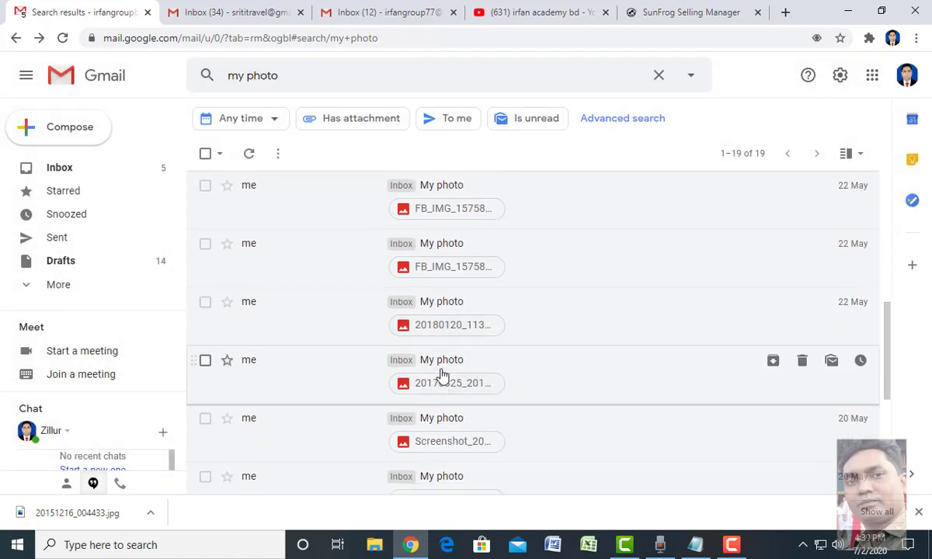
click(462, 326)
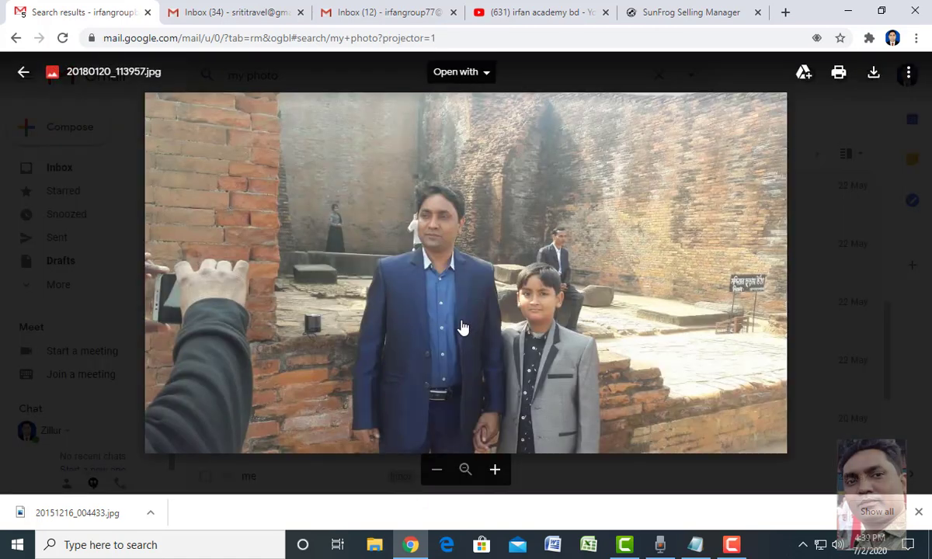
key(Escape)
click(440, 442)
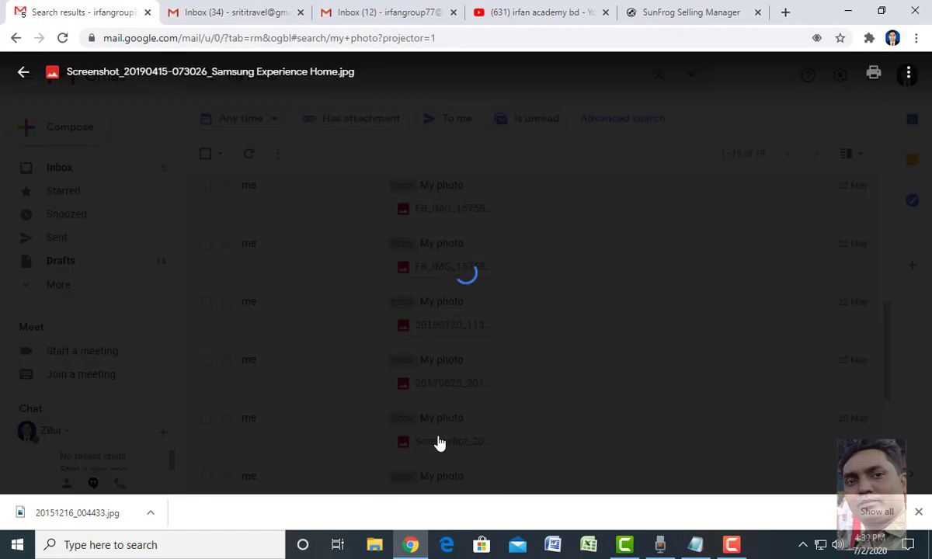
click(875, 72)
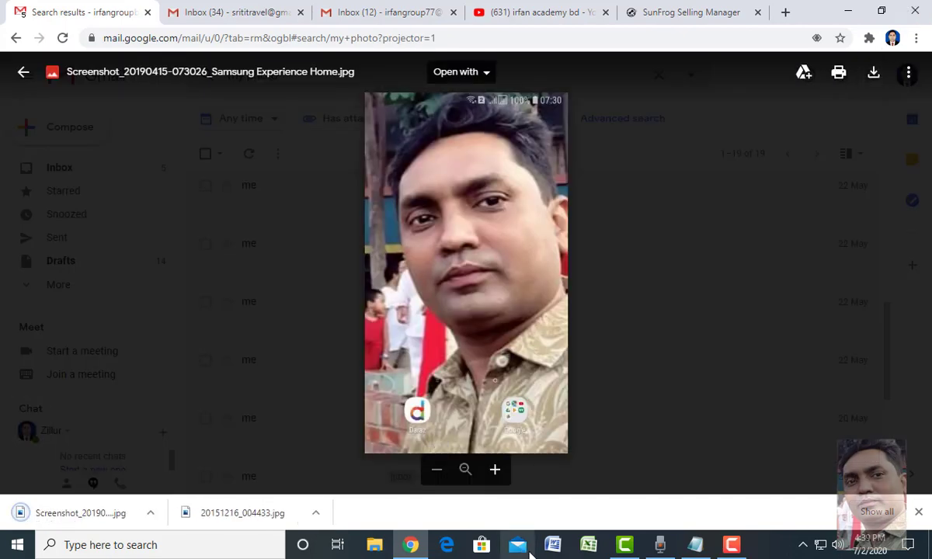
click(686, 11)
click(279, 296)
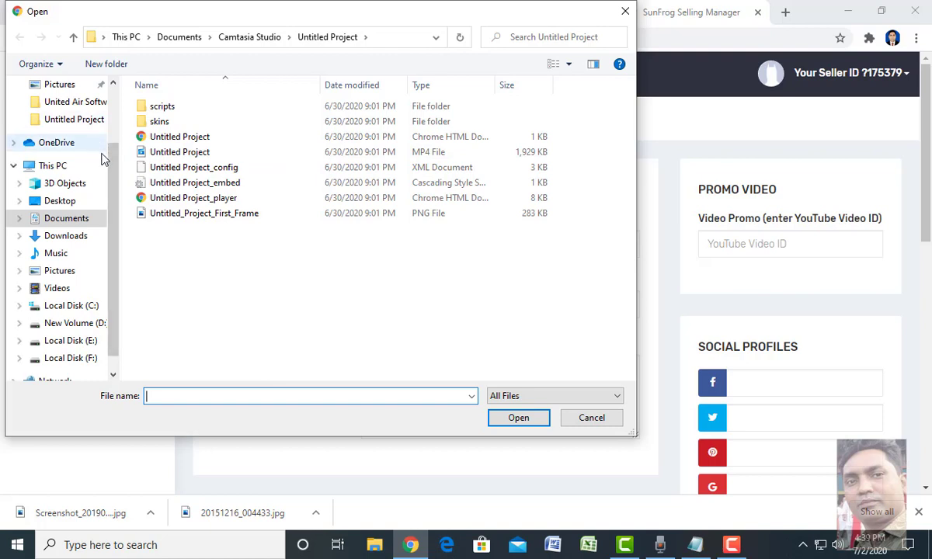
scroll(102, 161, up, 2)
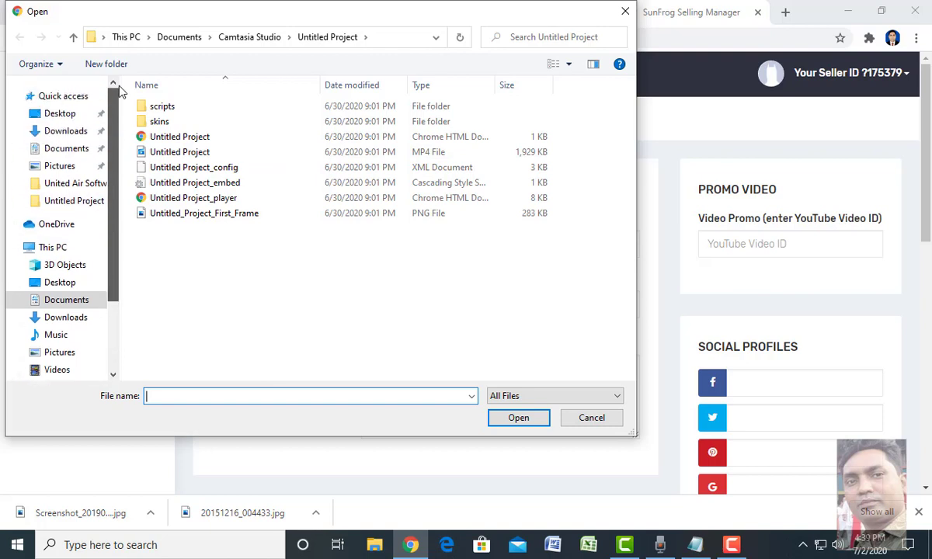
click(76, 136)
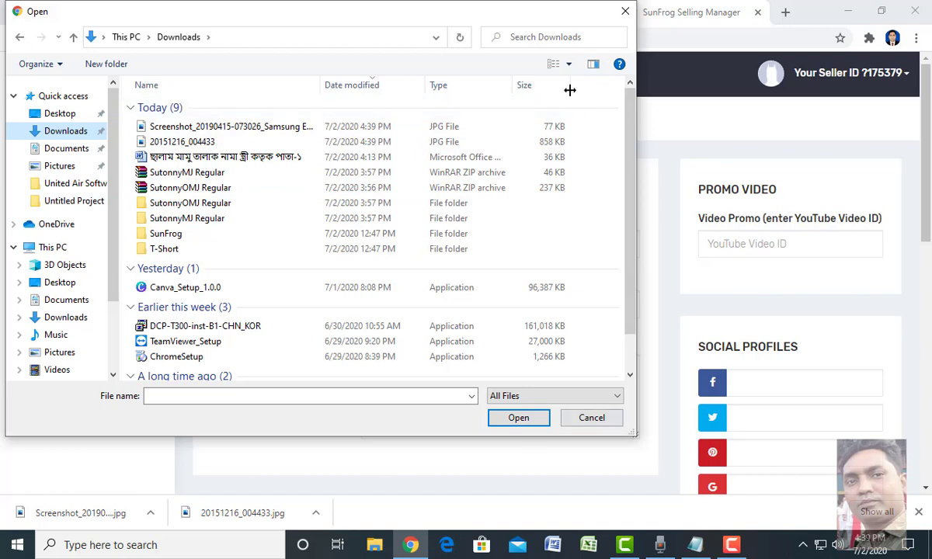
click(569, 63)
click(592, 46)
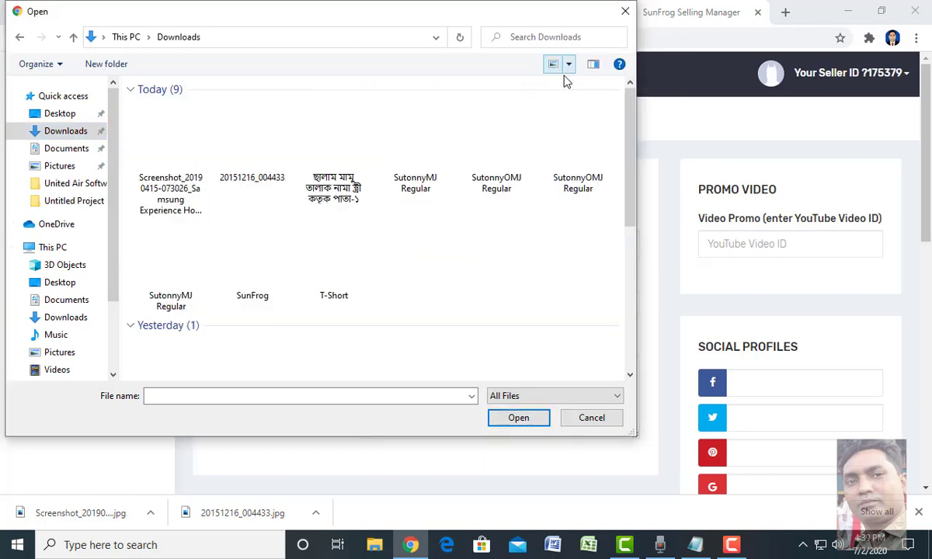
click(194, 163)
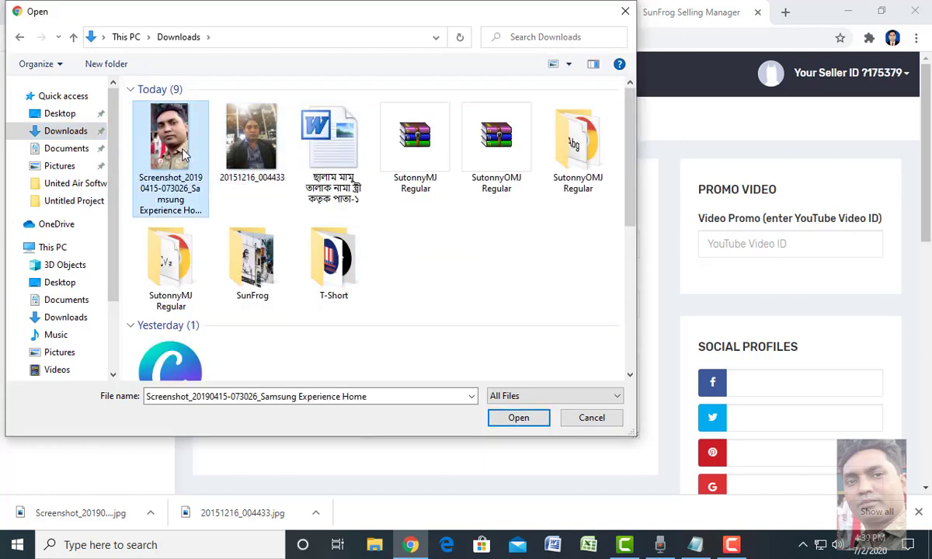
click(517, 418)
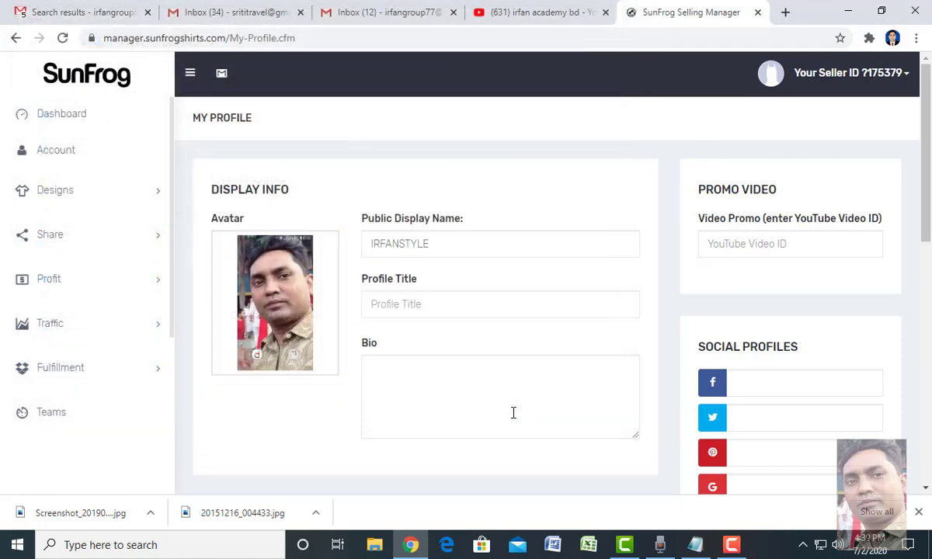
- Set the public display name to "IRFAN Style" and the profile title to "Irfan Style"
click(402, 246)
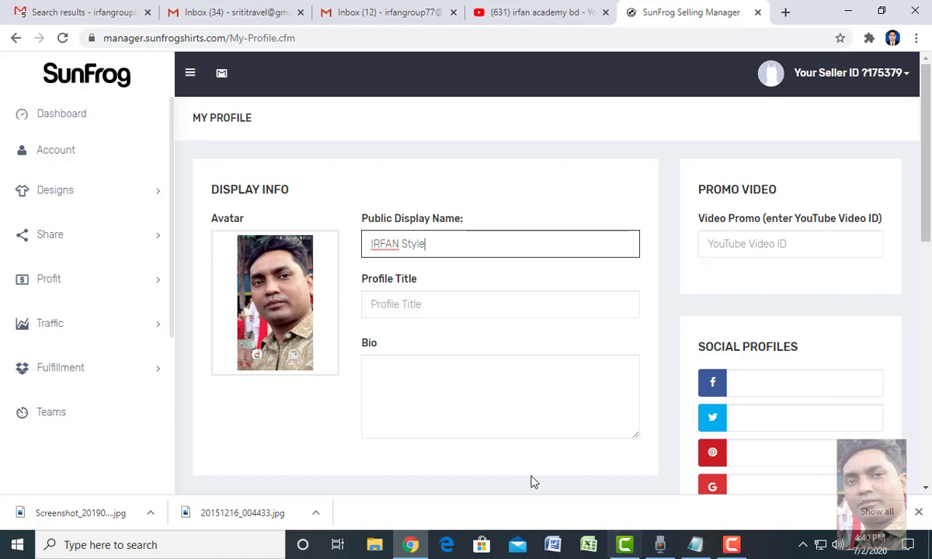
click(375, 306)
text(Irfan Style)
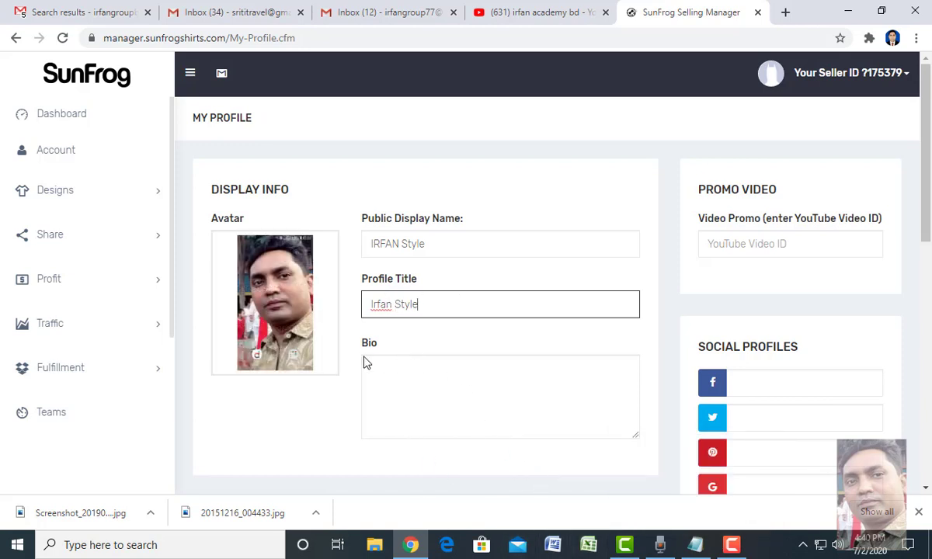
- Switch to the Sungrog file in Notepad, turn on word wrap and copy the paragraph starting "I am a very honest and creative online seller"
mouse_move(695, 549)
click(690, 476)
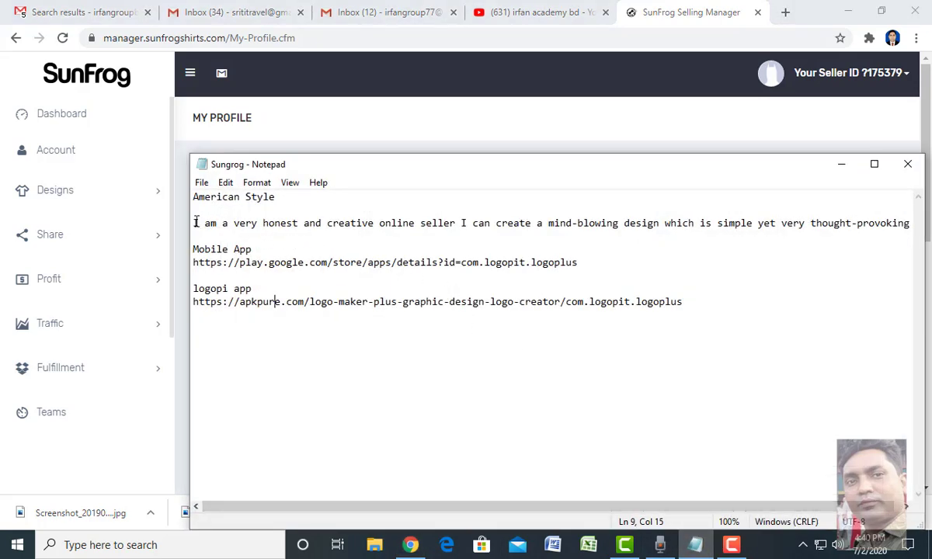
mouse_move(195, 223)
mouse_down()
mouse_move(252, 289)
mouse_move(194, 210)
mouse_move(194, 236)
mouse_up()
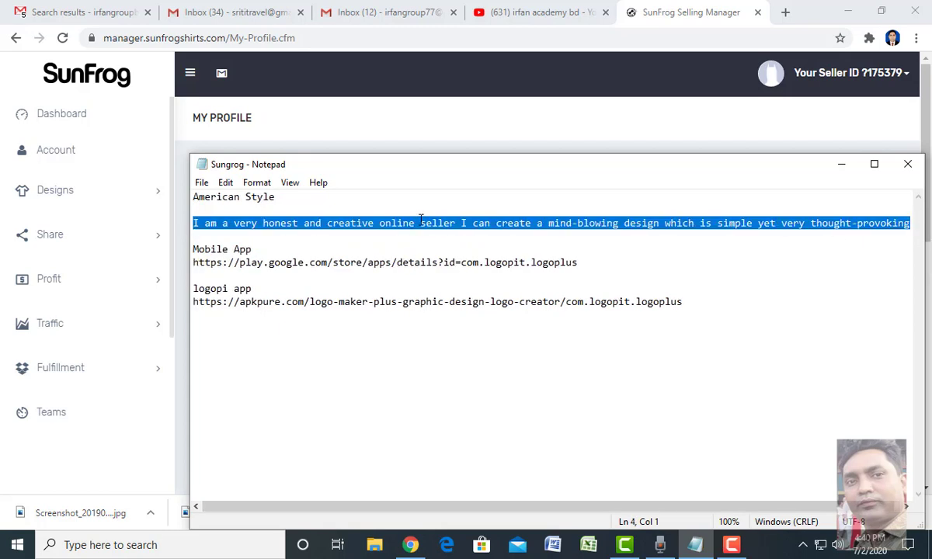
click(257, 183)
click(264, 196)
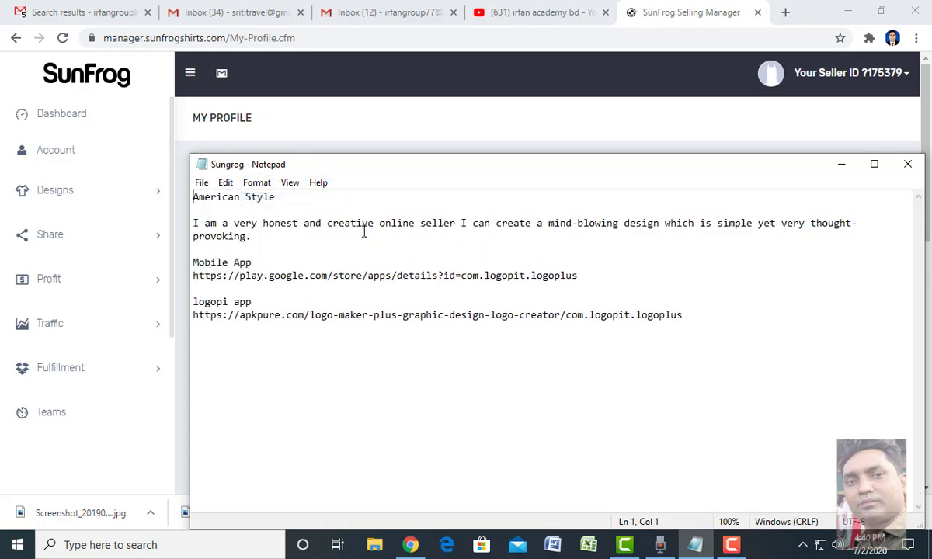
drag(251, 236, 194, 220)
key(ctrl+c)
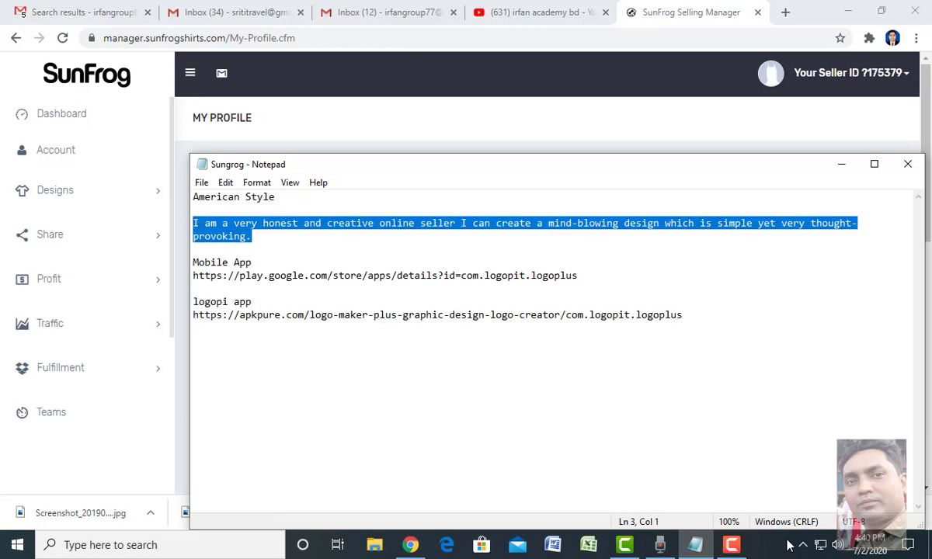
- Return to the SunFrog profile page and paste the copied seller description into the Bio
click(699, 16)
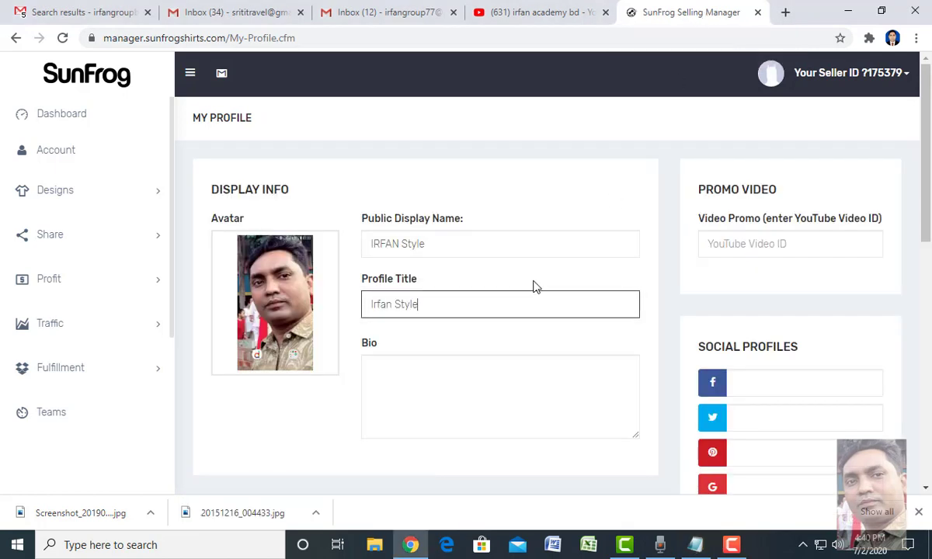
click(386, 374)
key(ctrl+v)
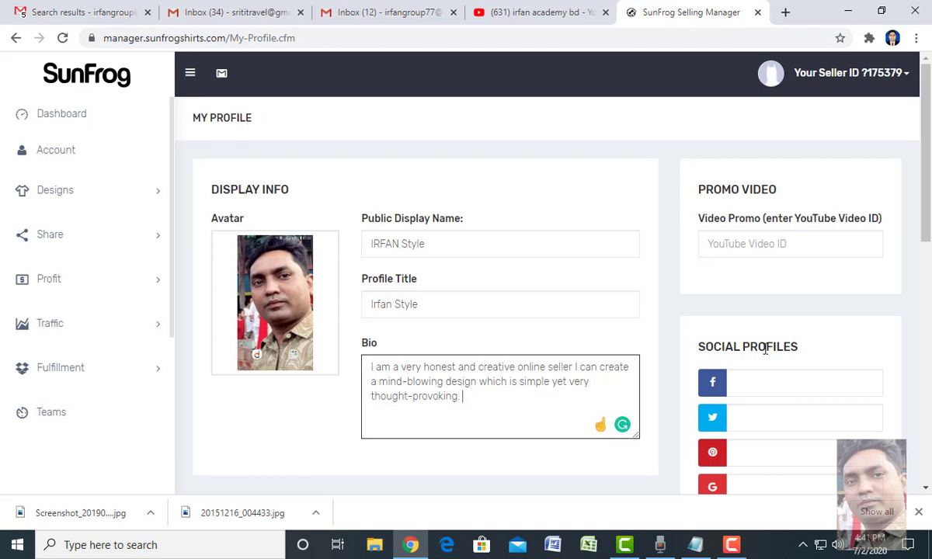
- Open Google in a new browser tab and search for "grammarly"
click(787, 13)
text(g)
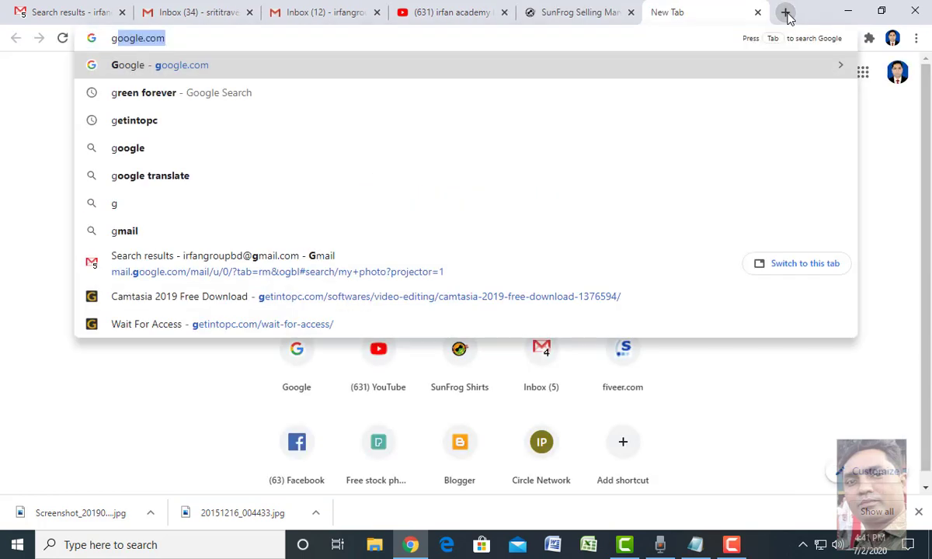
key(Return)
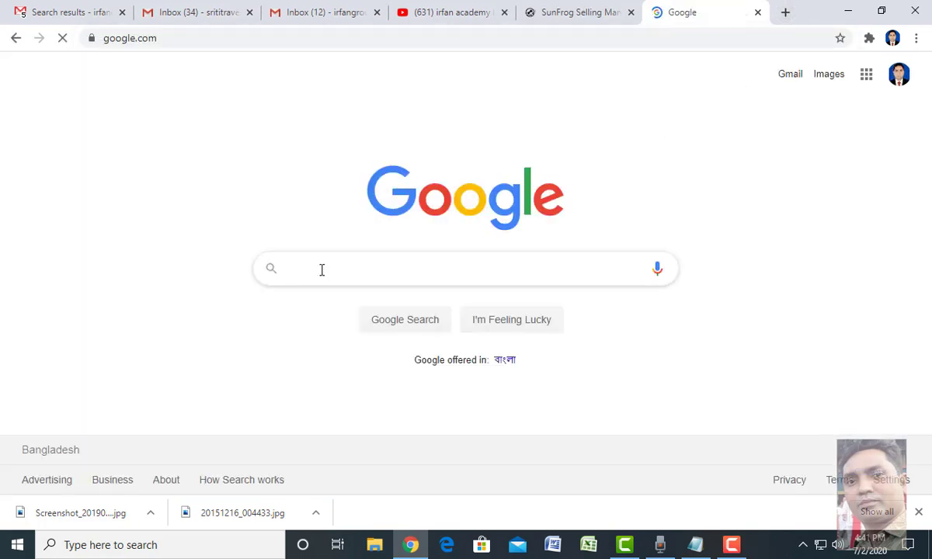
click(321, 269)
text(gra)
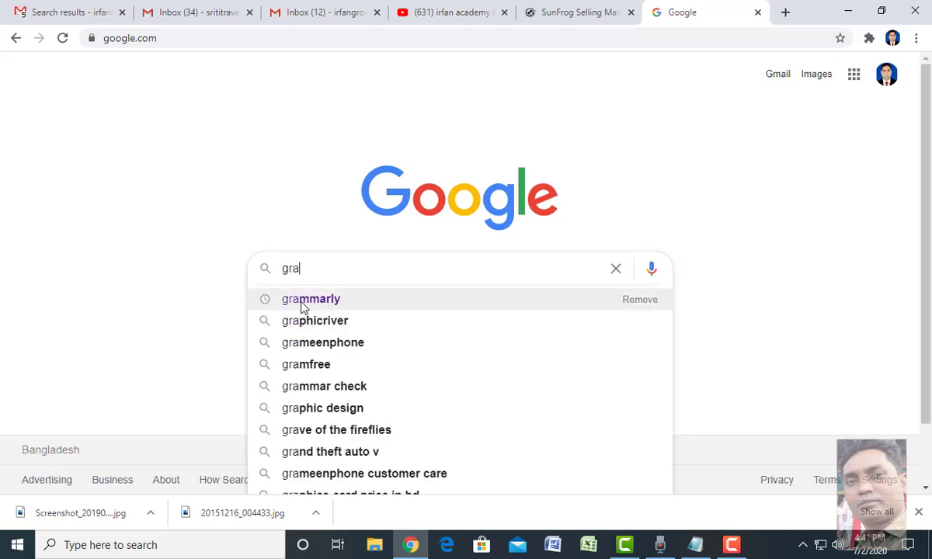
text(mm)
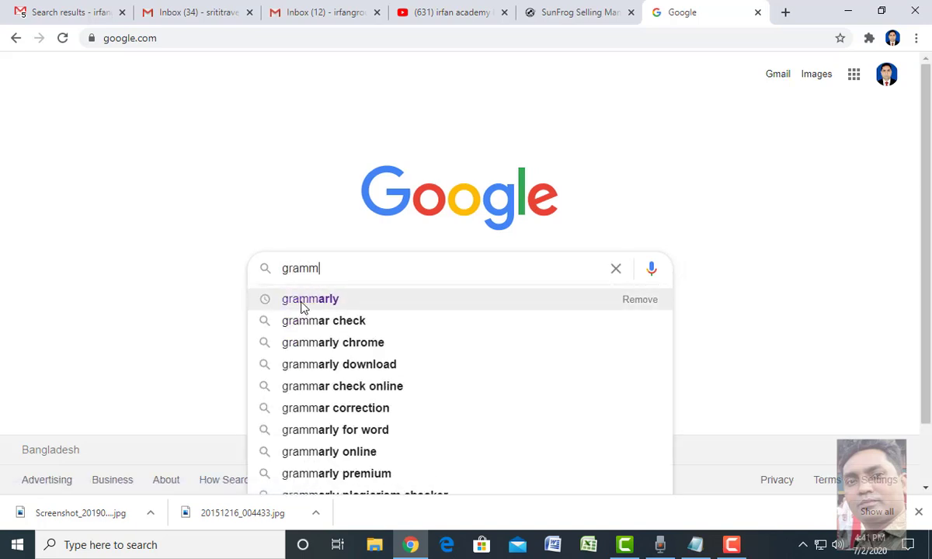
text(arl)
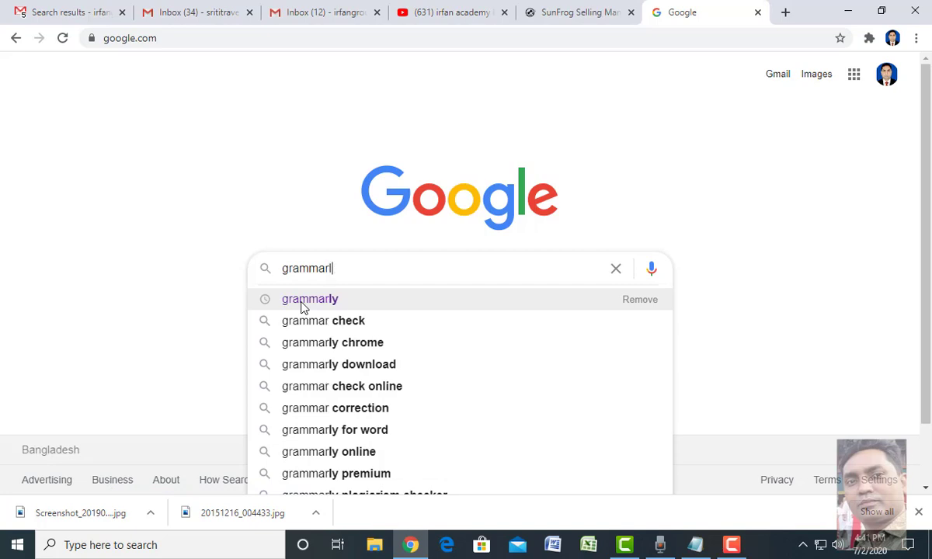
text(y)
click(303, 302)
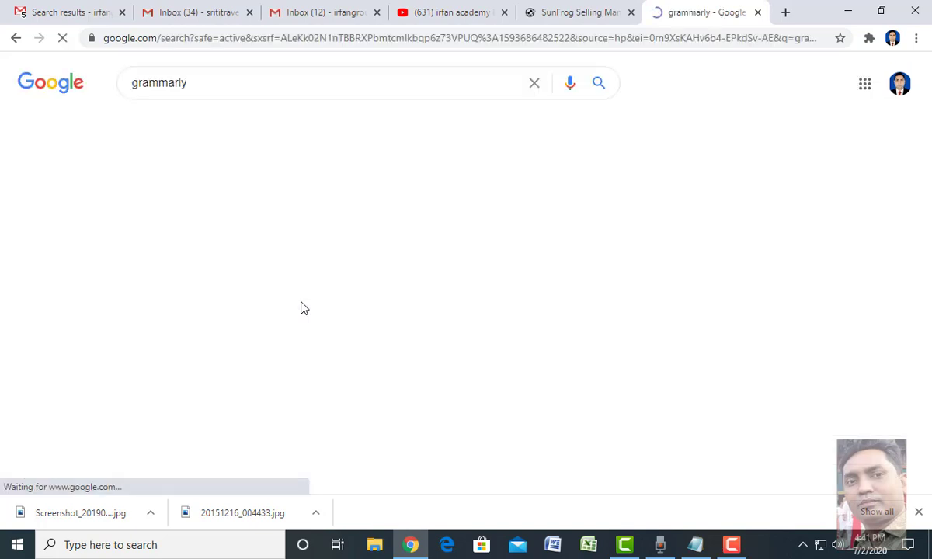
- Open the Grammarly website, follow its free Add to Chrome option, and return to the Grammarly home page
click(187, 213)
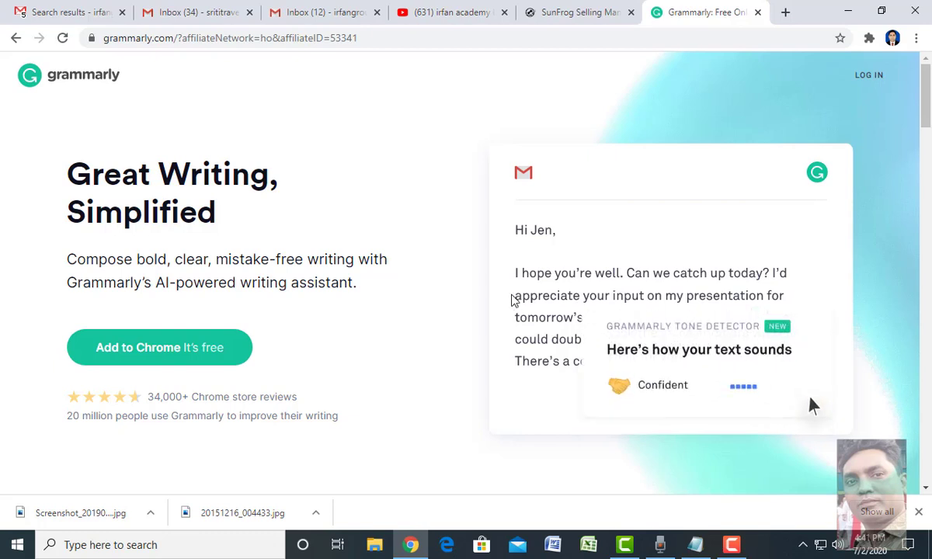
click(142, 351)
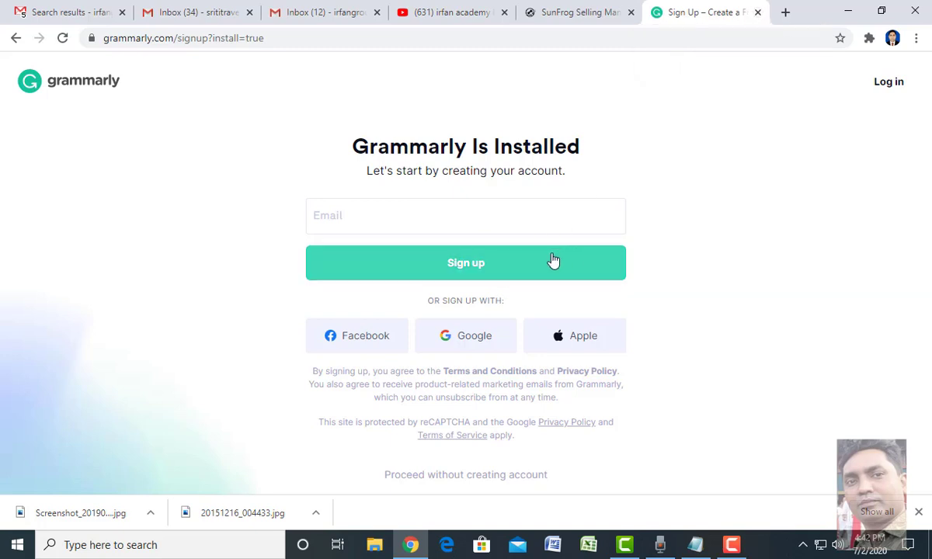
click(16, 37)
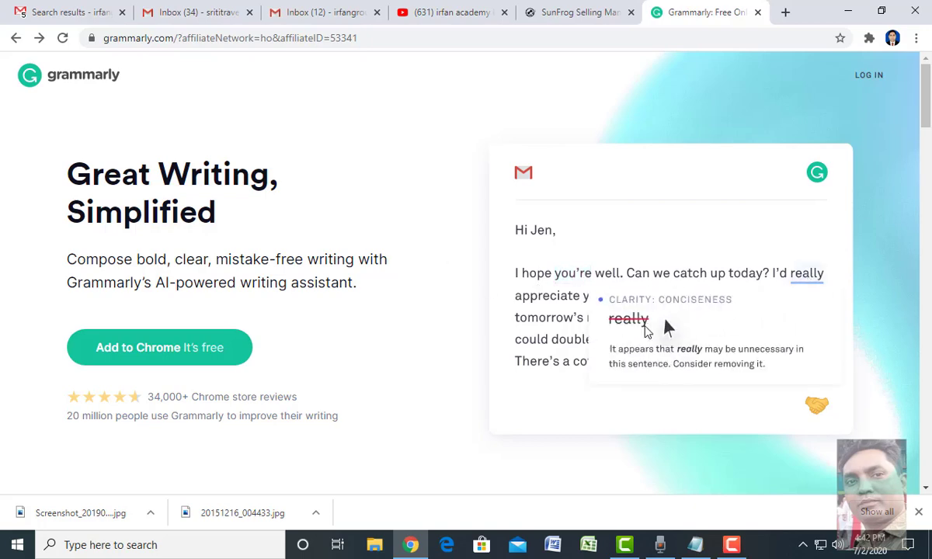
- Return to the SunFrog profile page and examine the upload requirements for profile banners
click(592, 13)
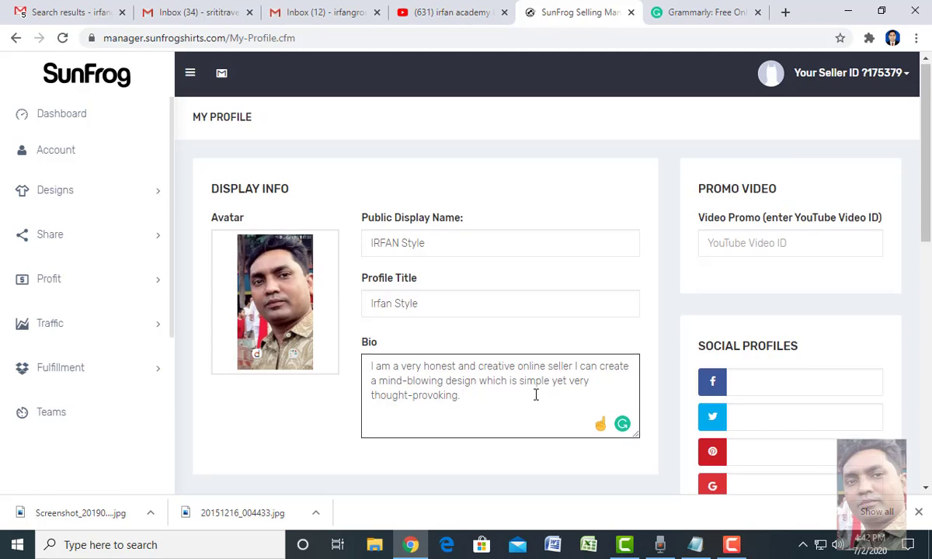
scroll(529, 400, down, 3)
scroll(394, 363, down, 1)
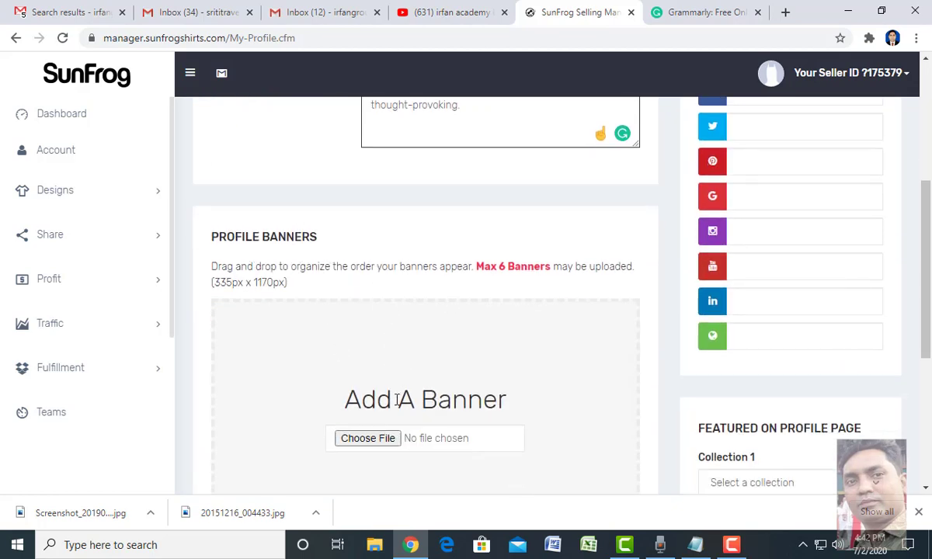
scroll(431, 350, down, 3)
scroll(547, 277, up, 2)
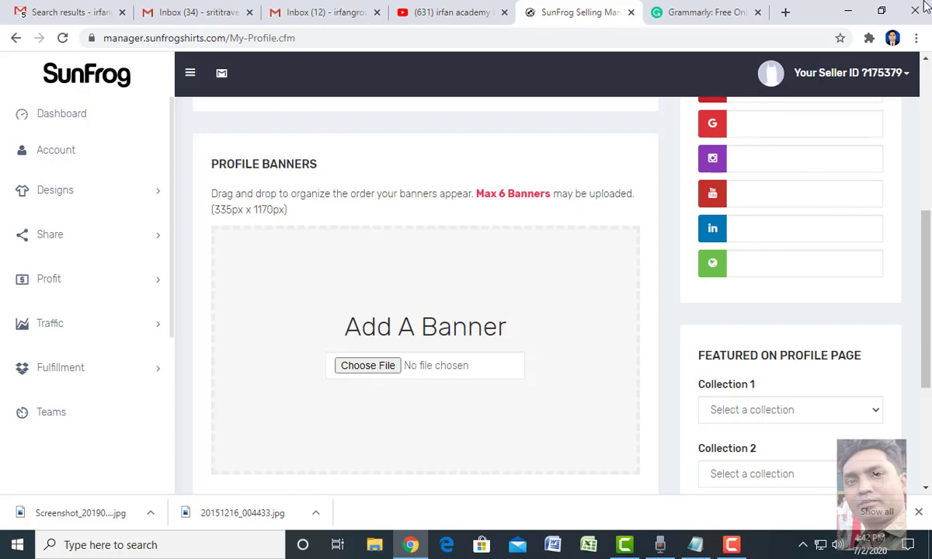
- Minimize the browser and Notepad, and open the SunFrog folder inside Downloads in File Explorer
click(848, 12)
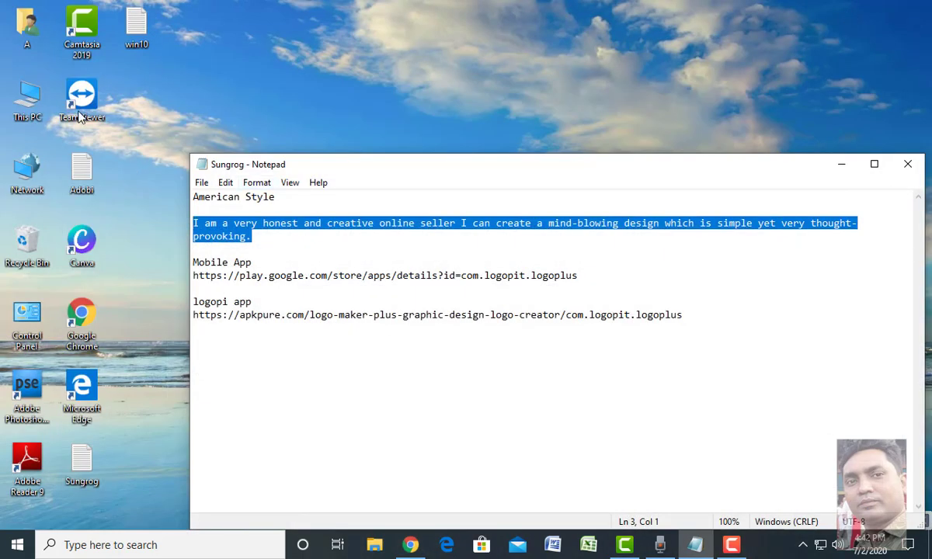
click(842, 166)
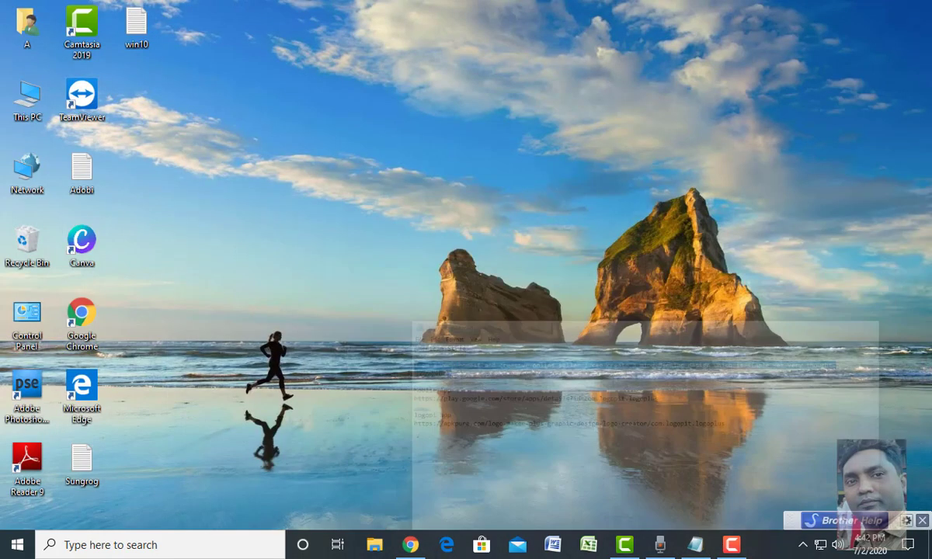
click(375, 546)
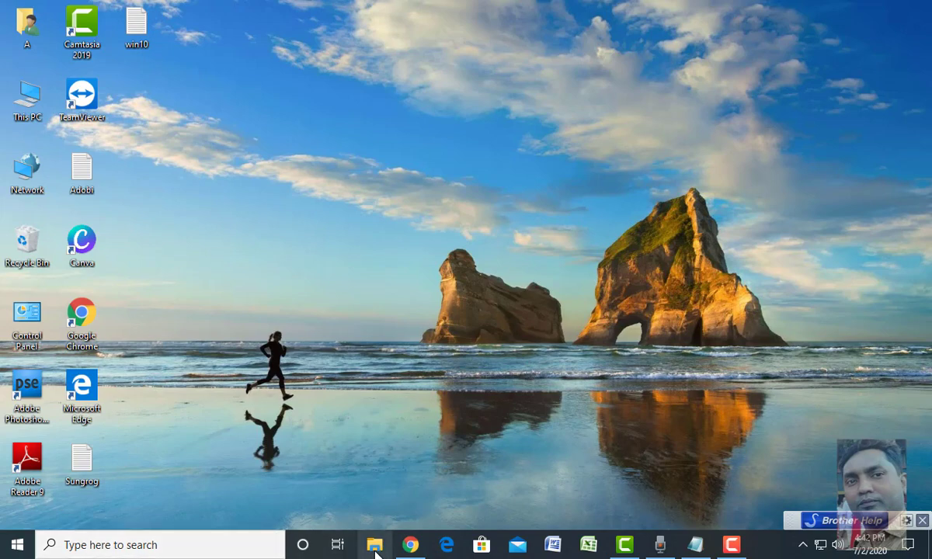
click(60, 121)
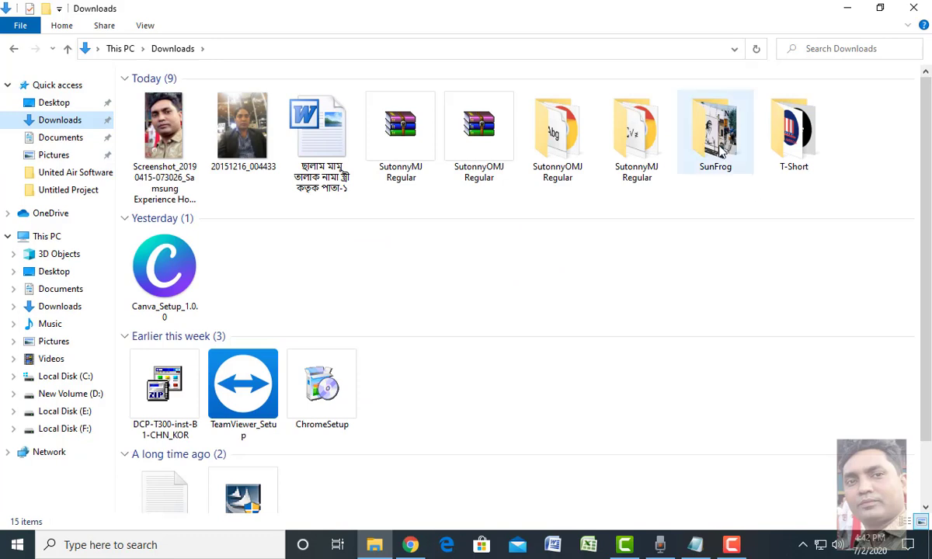
double_click(718, 140)
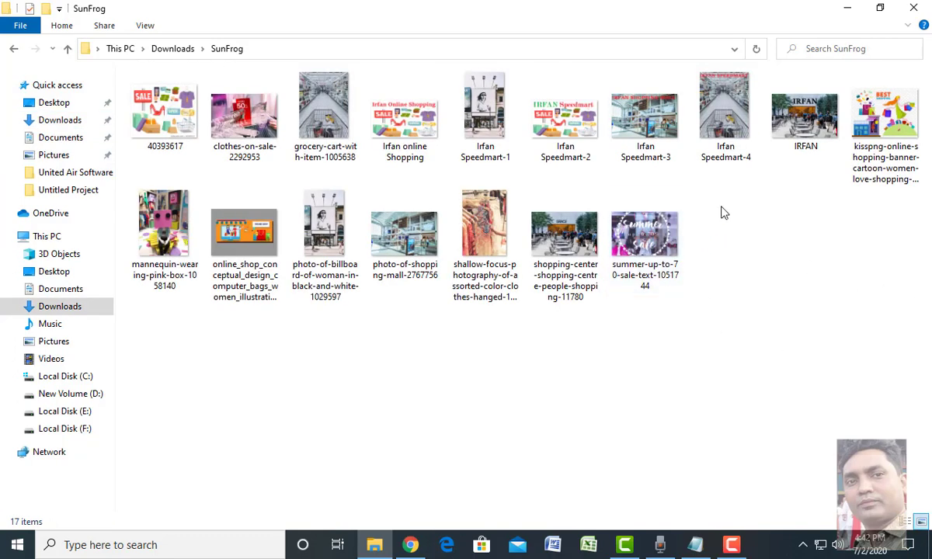
- Open the IRFAN picture in Paint for editing
click(801, 116)
right_click(802, 117)
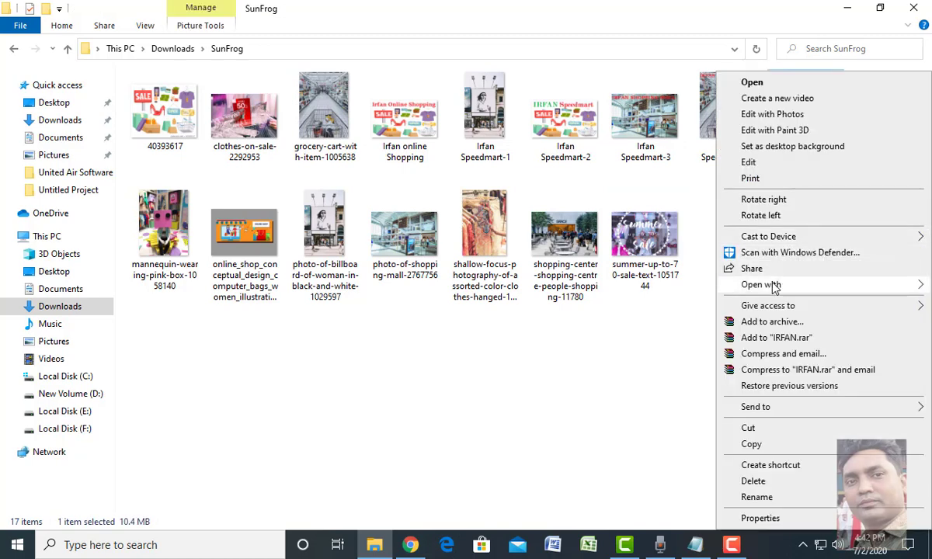
mouse_move(769, 284)
click(533, 334)
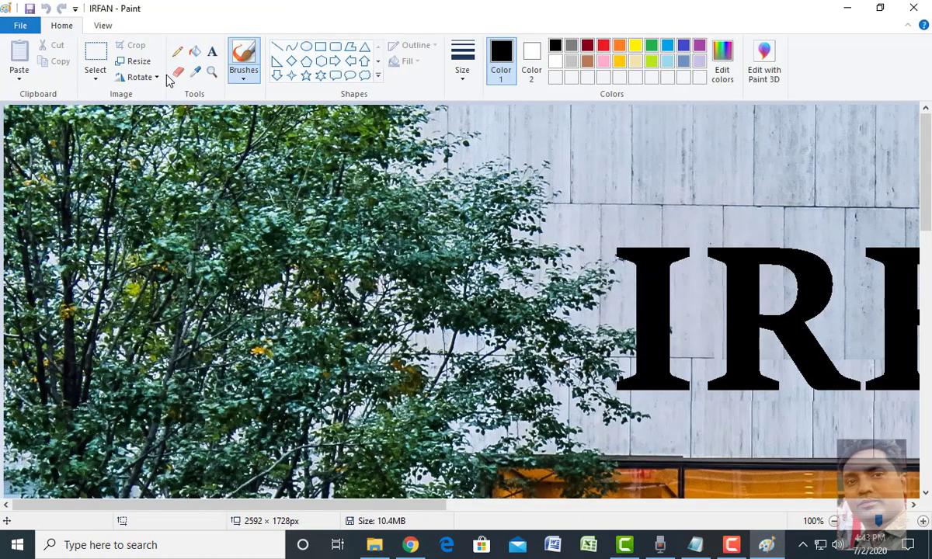
- Start resizing the picture by pixels and enter a horizontal size of 335
click(137, 61)
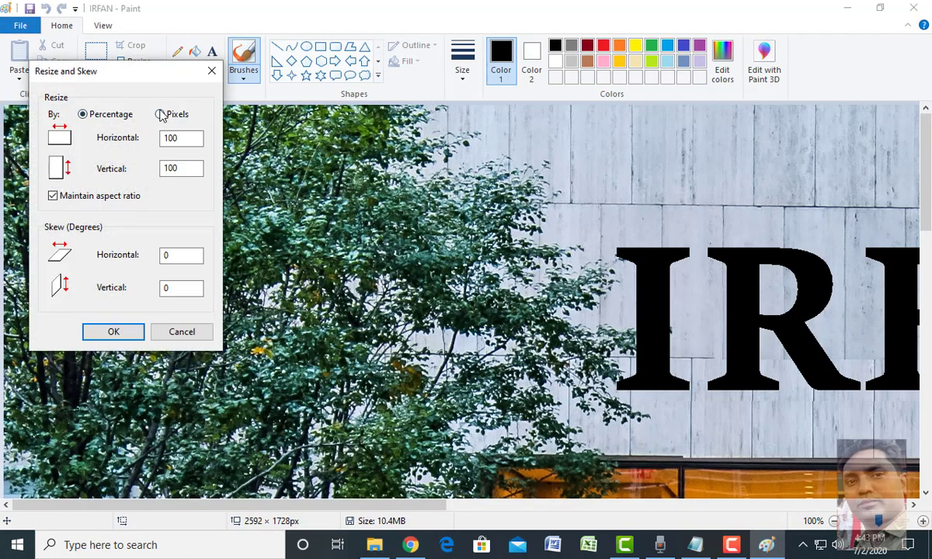
click(161, 115)
double_click(185, 140)
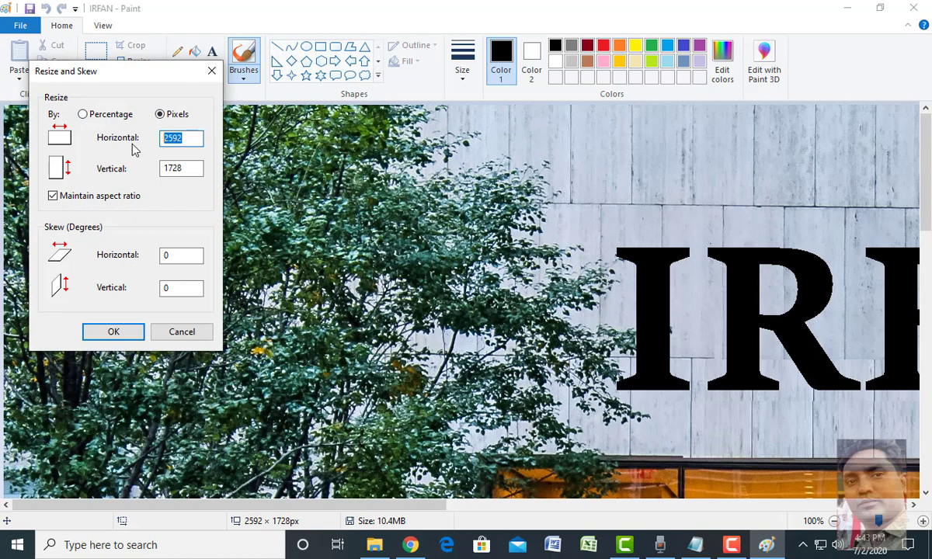
text(335)
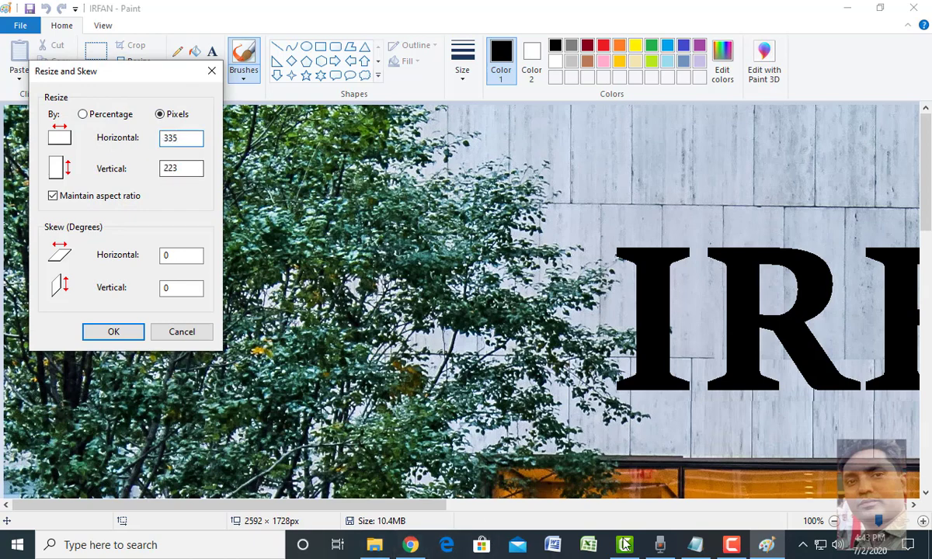
- Check the required banner dimensions on the SunFrog profile page and return to the resize settings in Paint
click(410, 545)
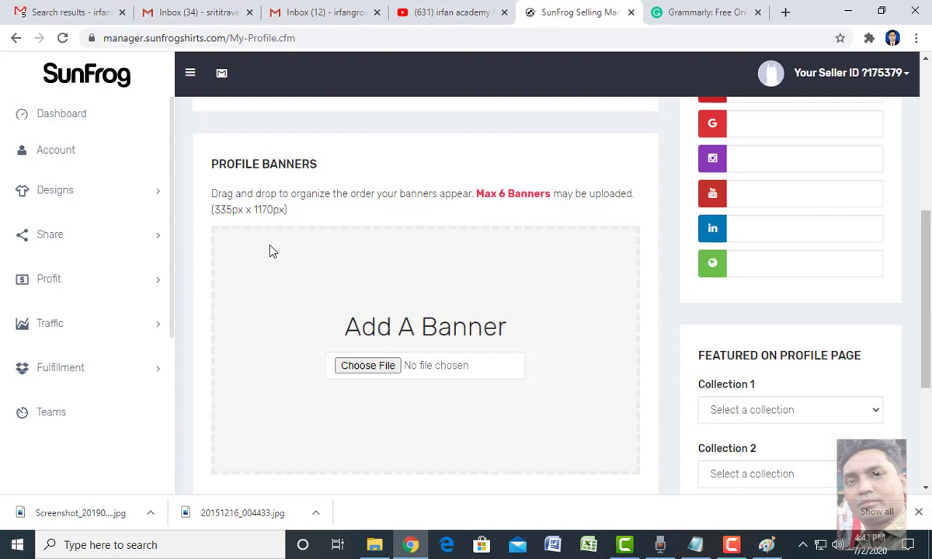
mouse_move(381, 554)
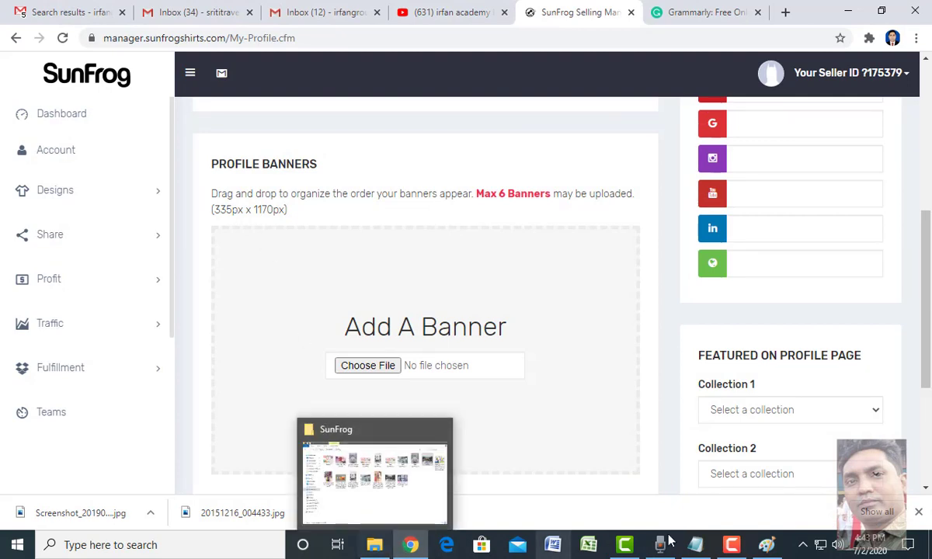
click(767, 545)
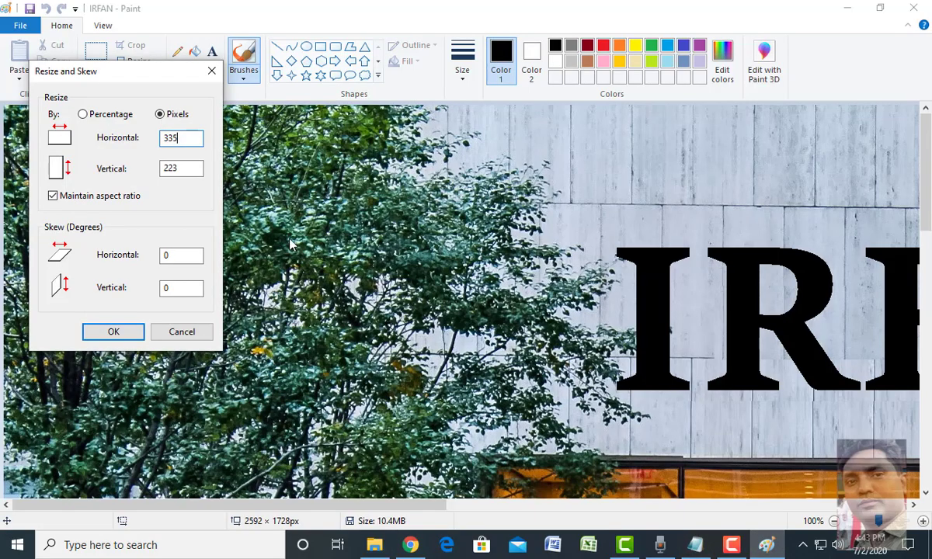
- Resize the picture to 335 pixels horizontally and 1170 pixels vertically without maintaining the aspect ratio
key(Tab)
text(11701)
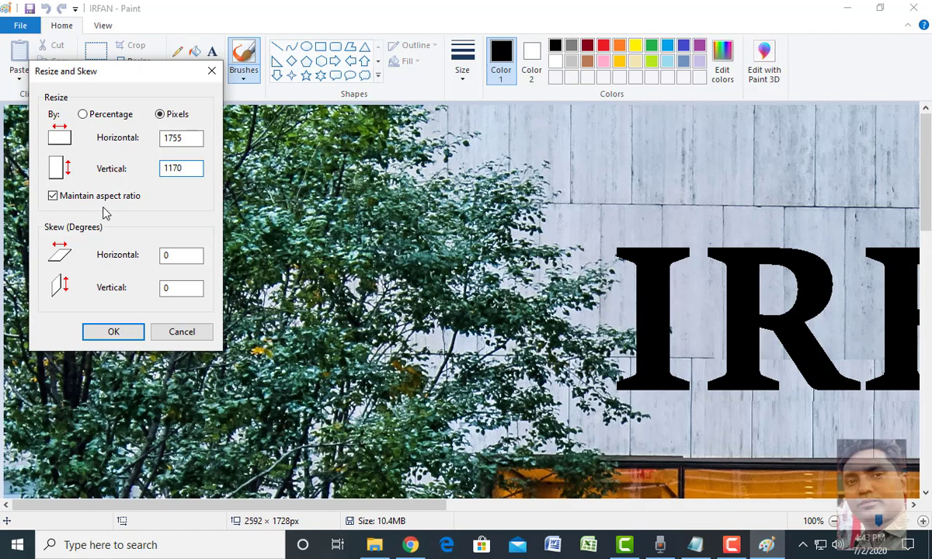
click(102, 196)
drag(187, 138, 124, 142)
text(335)
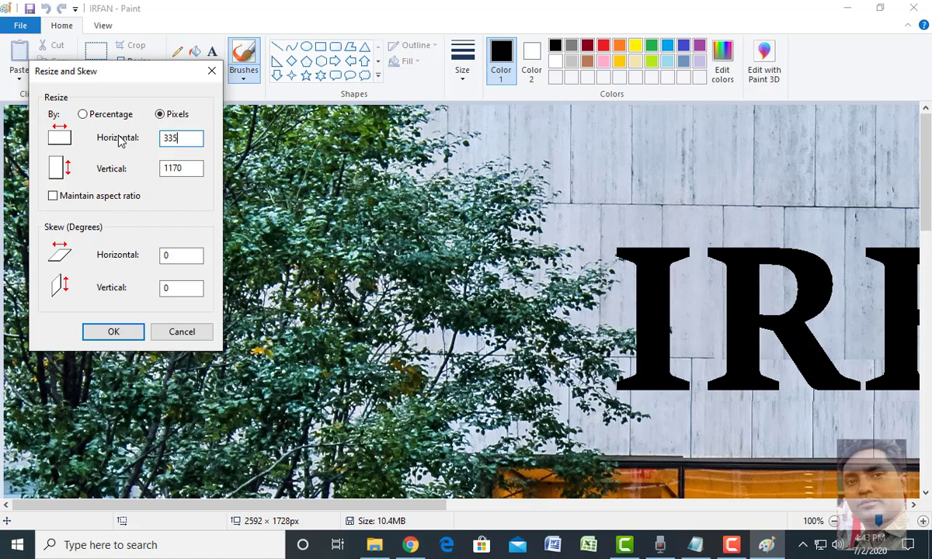
click(112, 333)
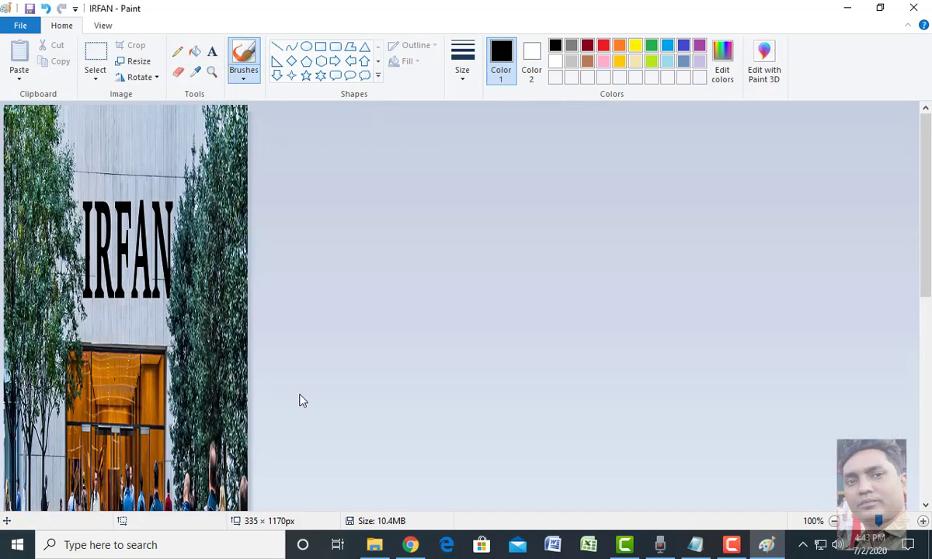
scroll(291, 376, down, 3)
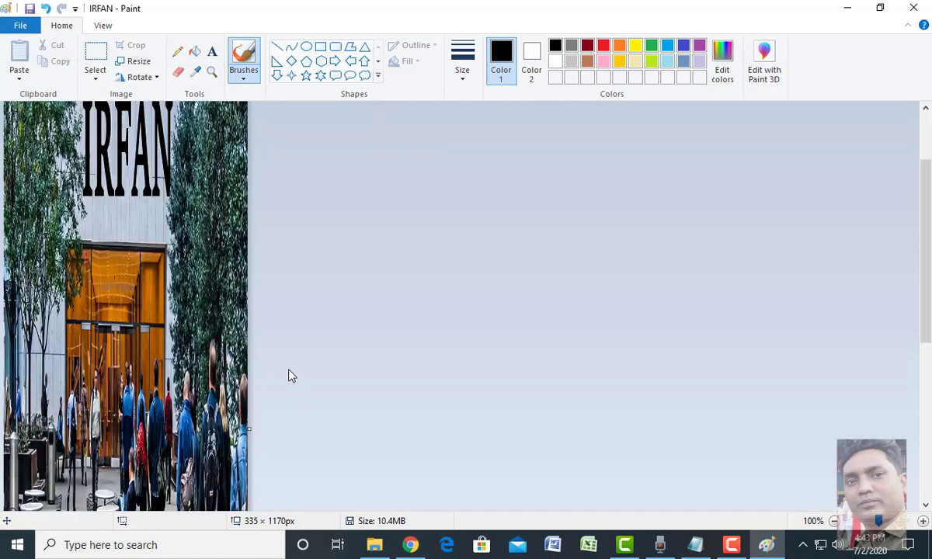
- Try to resize the picture by percentage with 1170 horizontally and 335 vertically, without maintaining the aspect ratio
click(128, 61)
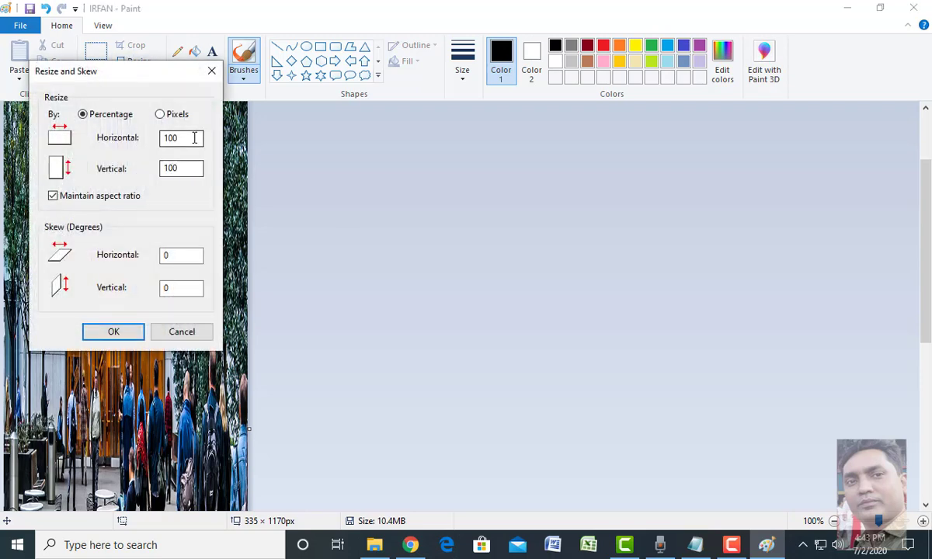
text(363)
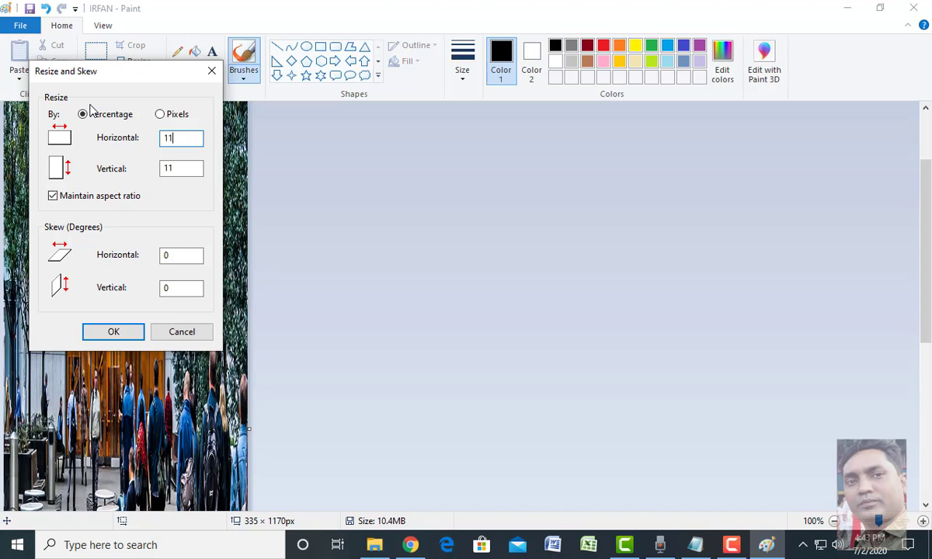
drag(191, 169, 126, 169)
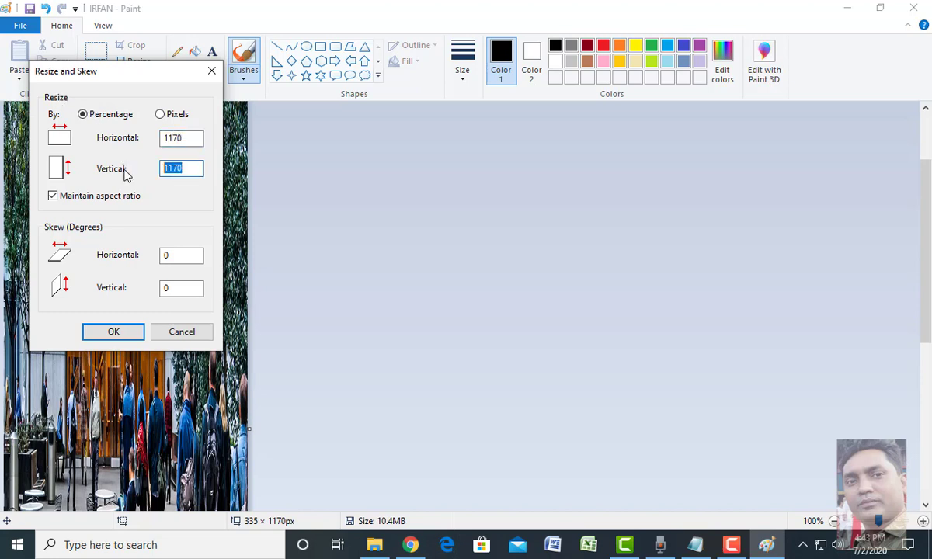
click(81, 204)
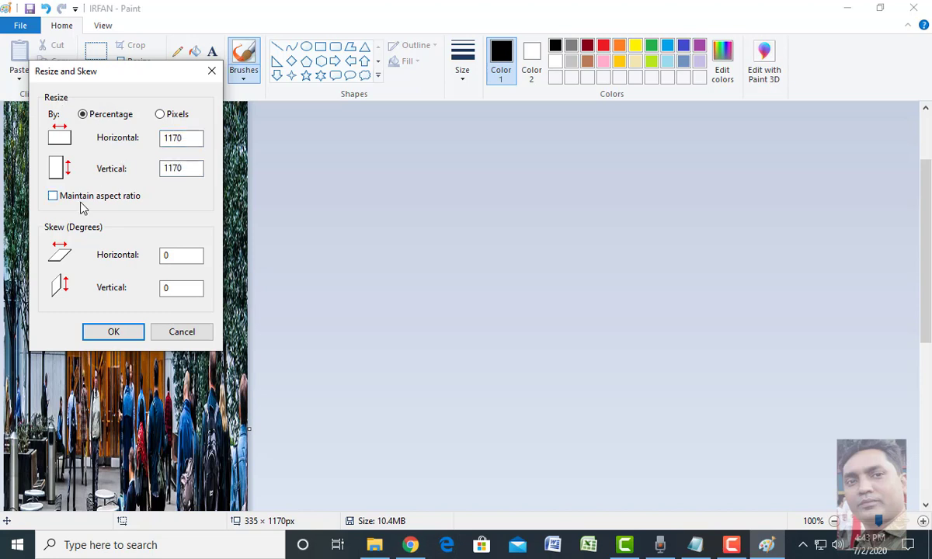
drag(195, 169, 84, 148)
text(335)
click(117, 331)
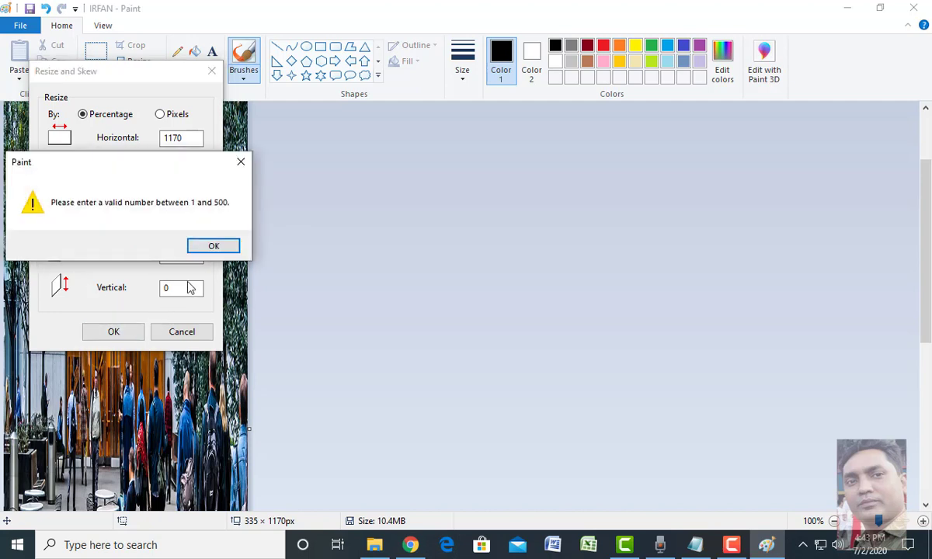
click(215, 247)
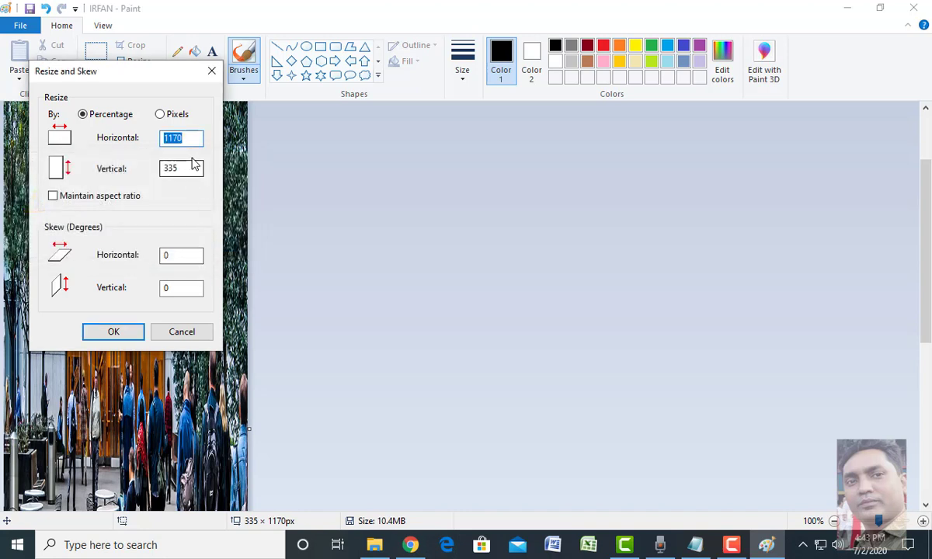
click(124, 333)
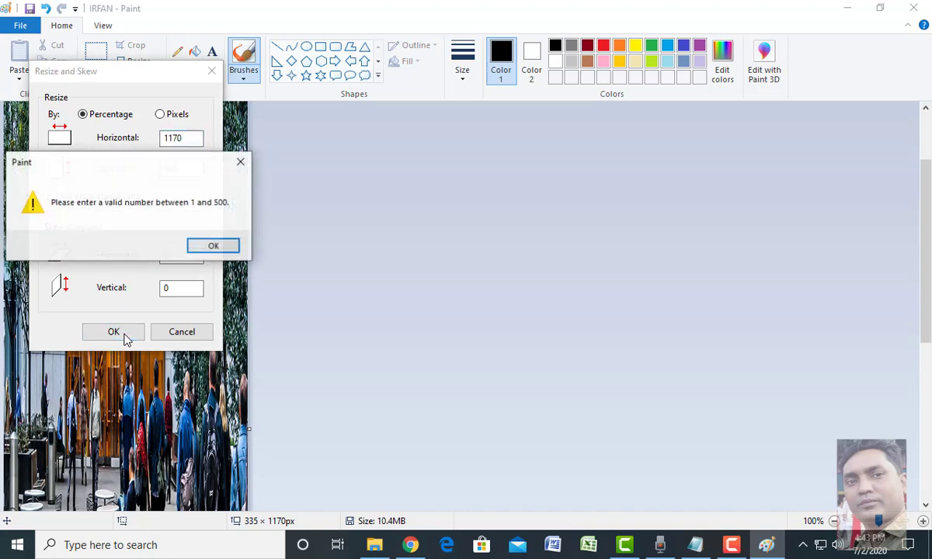
click(211, 248)
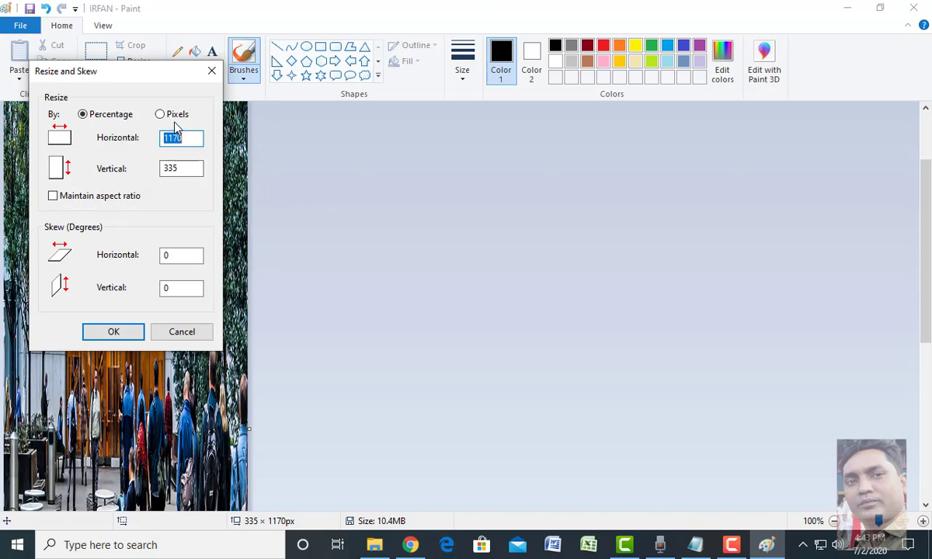
- Switch the resize units from percentage to pixels and apply the resize
click(160, 115)
double_click(182, 138)
click(115, 332)
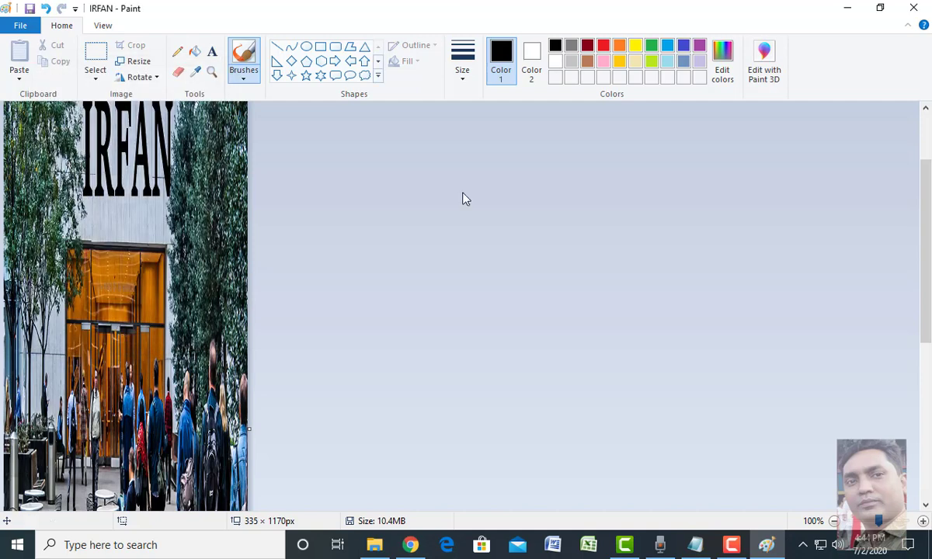
- Undo the previous resize and resize the picture to 1170 pixels horizontally and 335 pixels vertically without maintaining the aspect ratio
scroll(363, 223, down, 10)
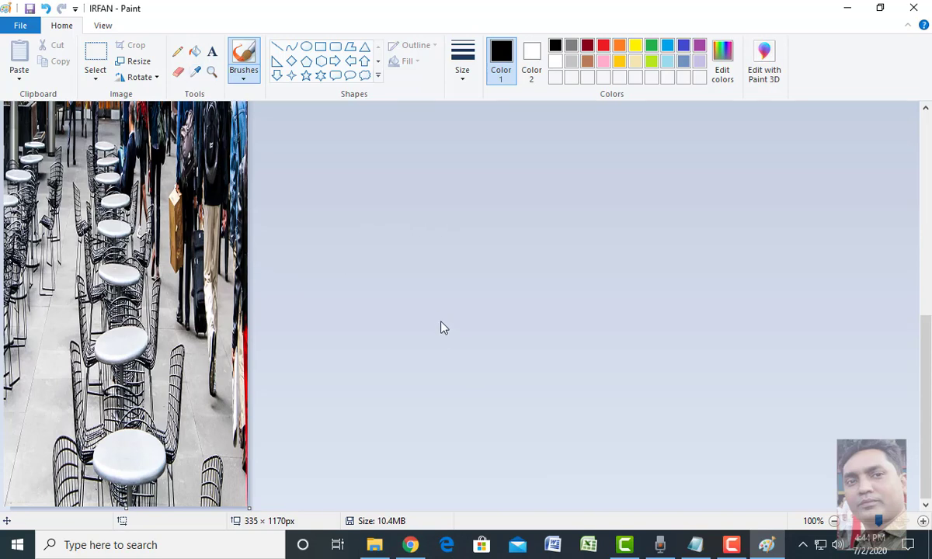
key(ctrl+z)
click(132, 62)
click(160, 114)
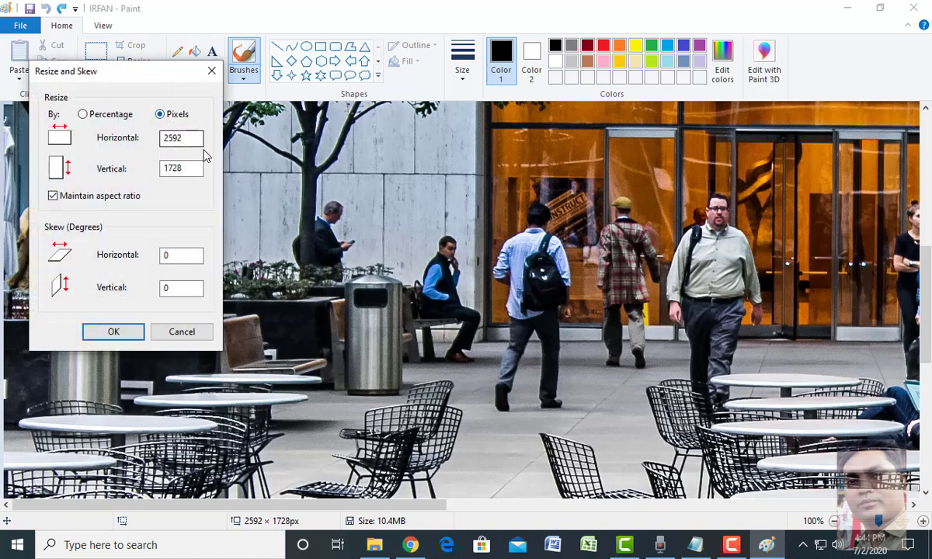
double_click(183, 138)
text(1170)
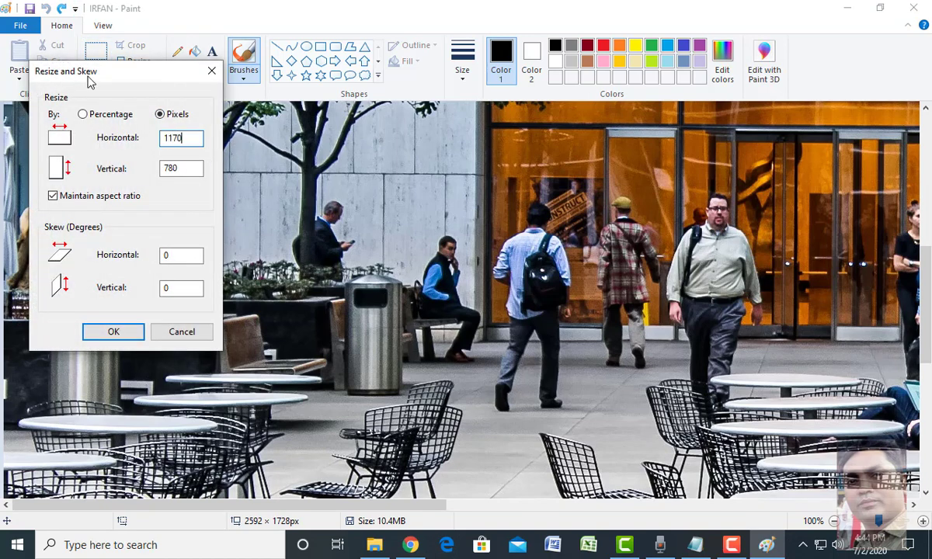
click(86, 195)
double_click(181, 168)
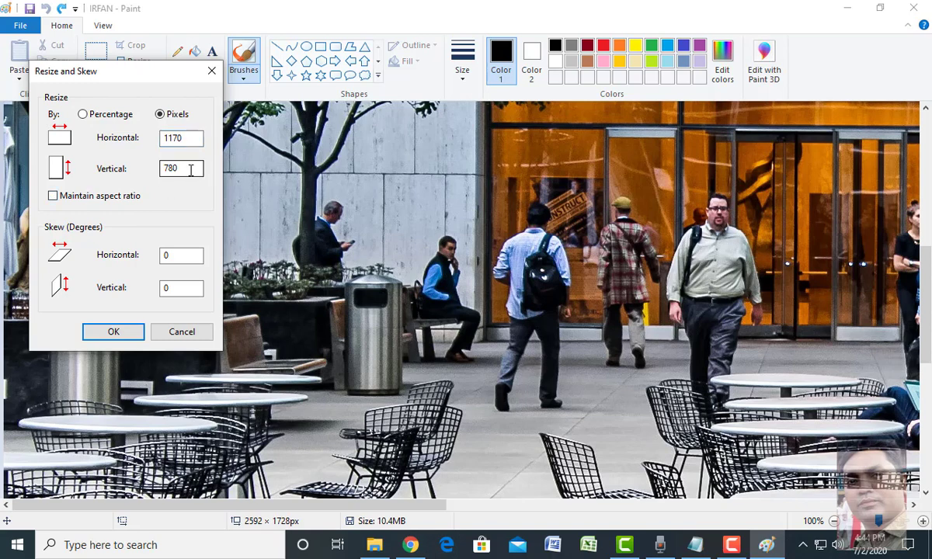
text(335)
click(116, 334)
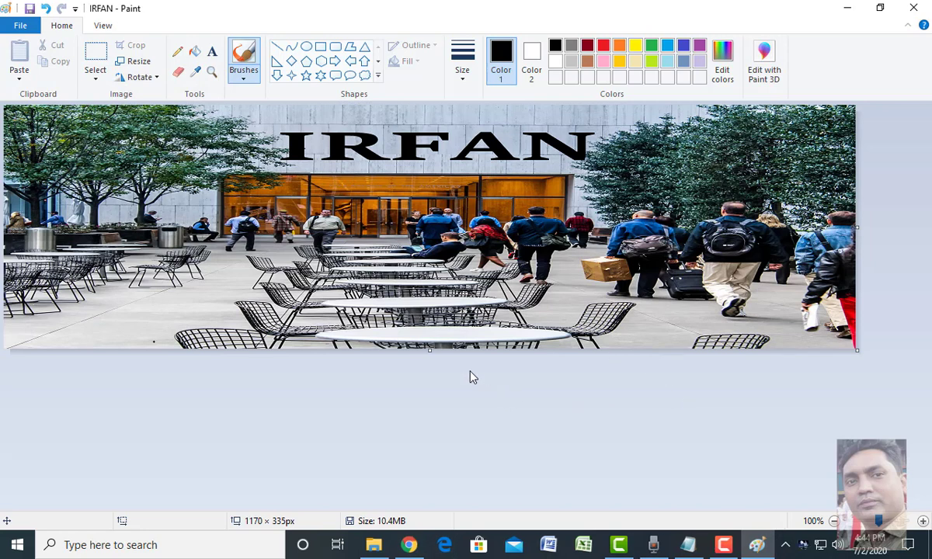
click(25, 28)
mouse_move(116, 152)
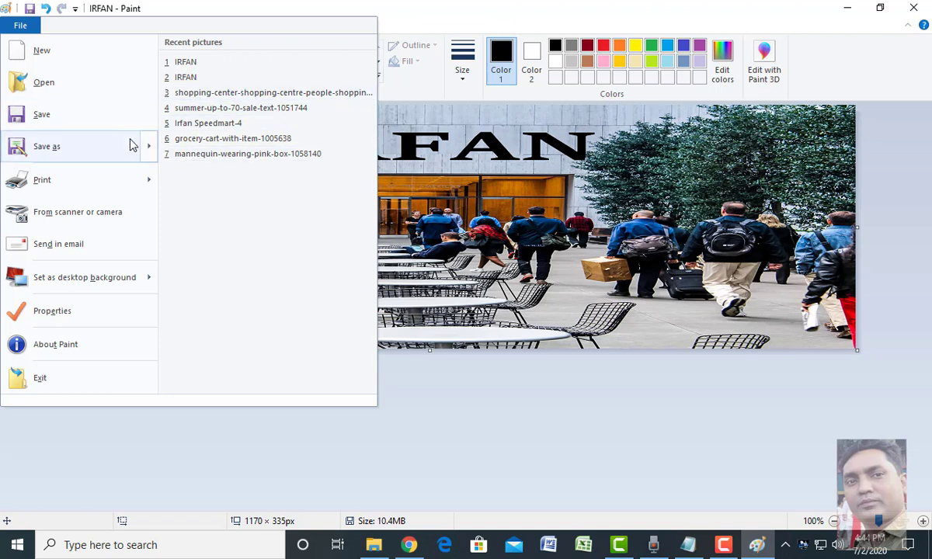
key(Escape)
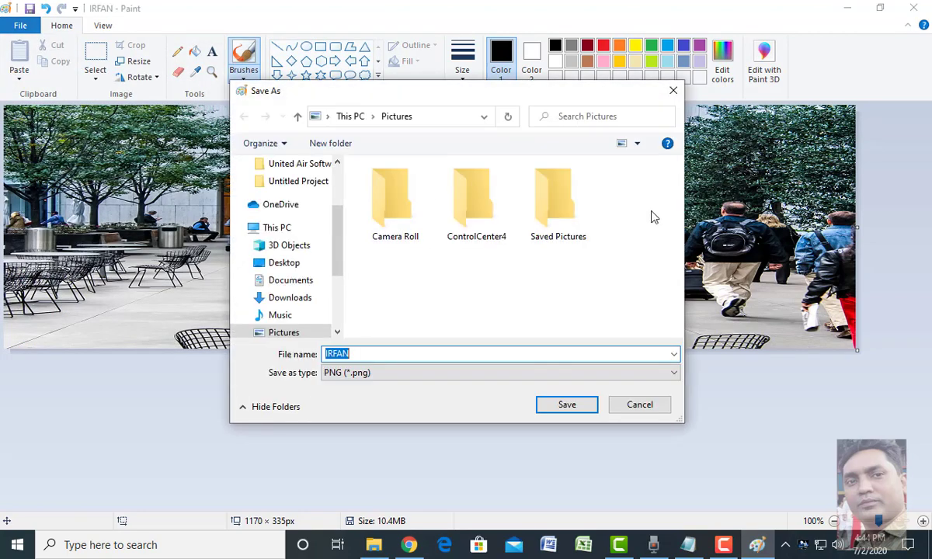
click(630, 90)
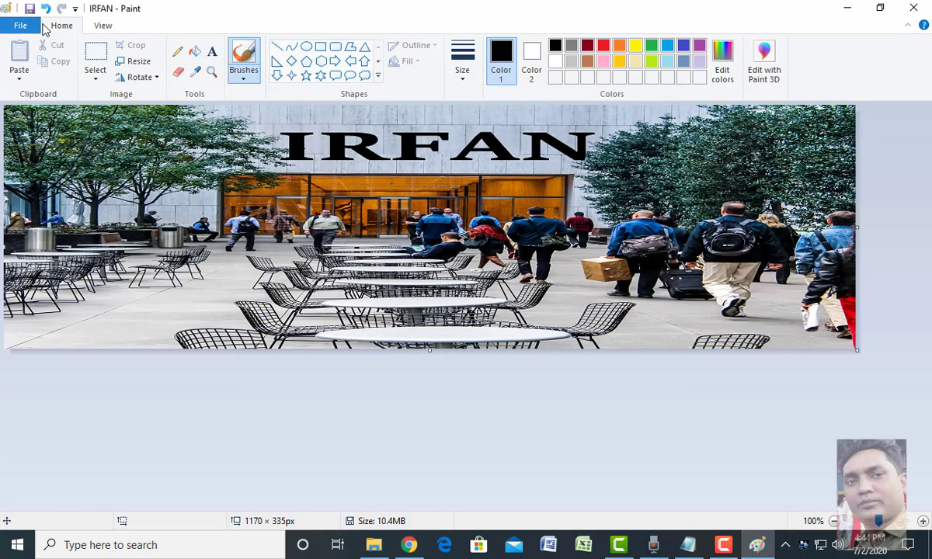
- Save the resized picture as a PNG named banar-1 in the Downloads folder, accepting the loss of transparency
click(20, 25)
mouse_move(156, 147)
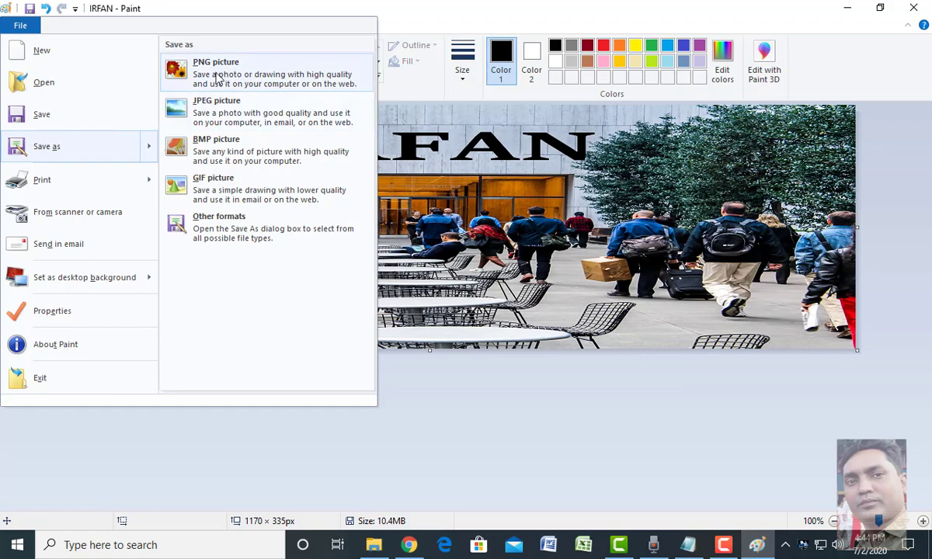
click(47, 146)
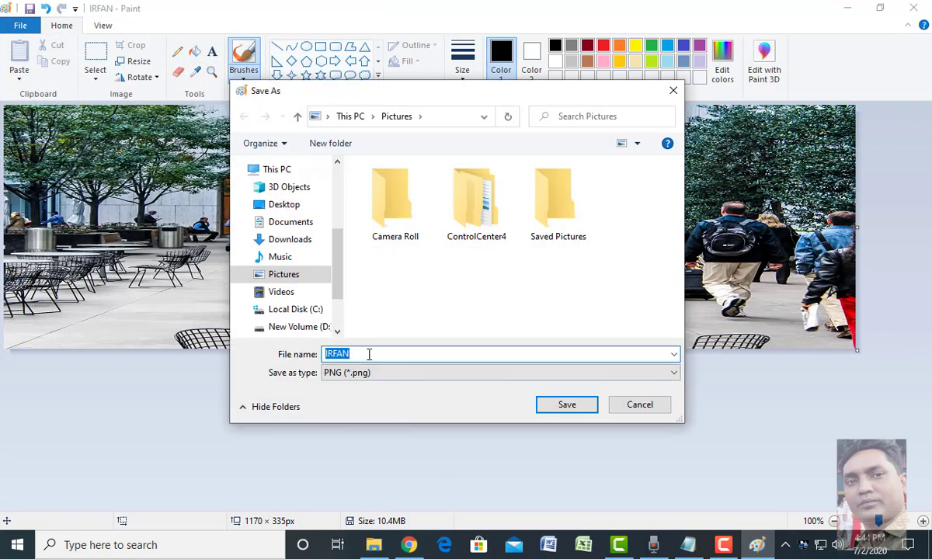
click(369, 355)
drag(369, 355, 120, 355)
text(banar-1)
click(294, 242)
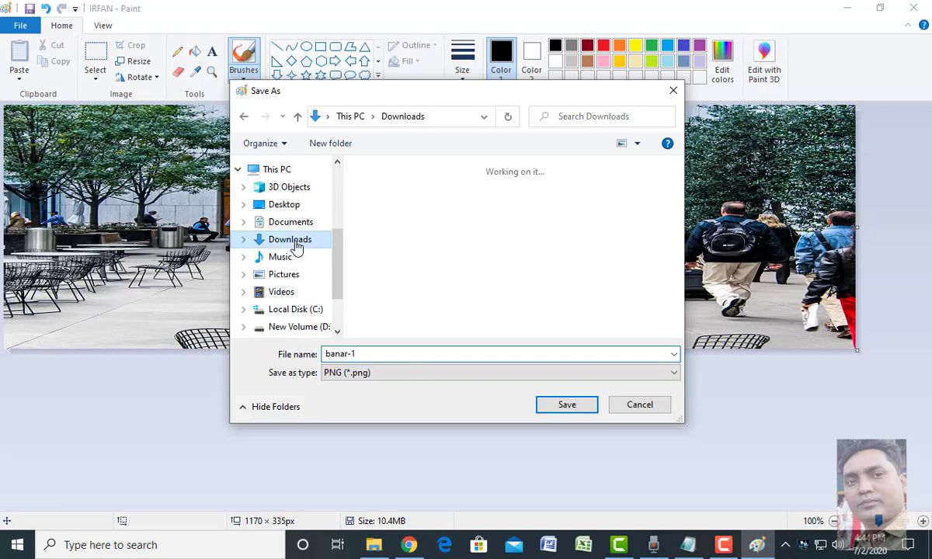
click(577, 407)
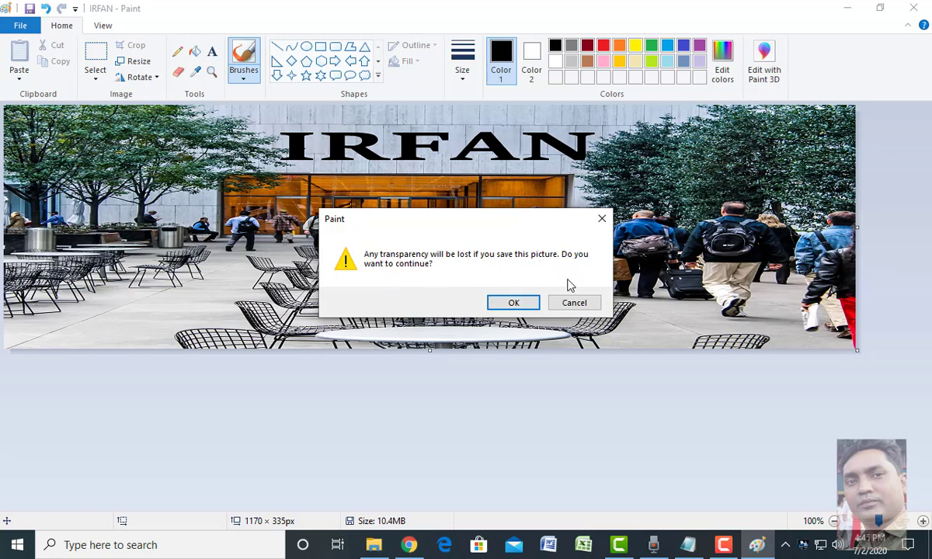
click(510, 303)
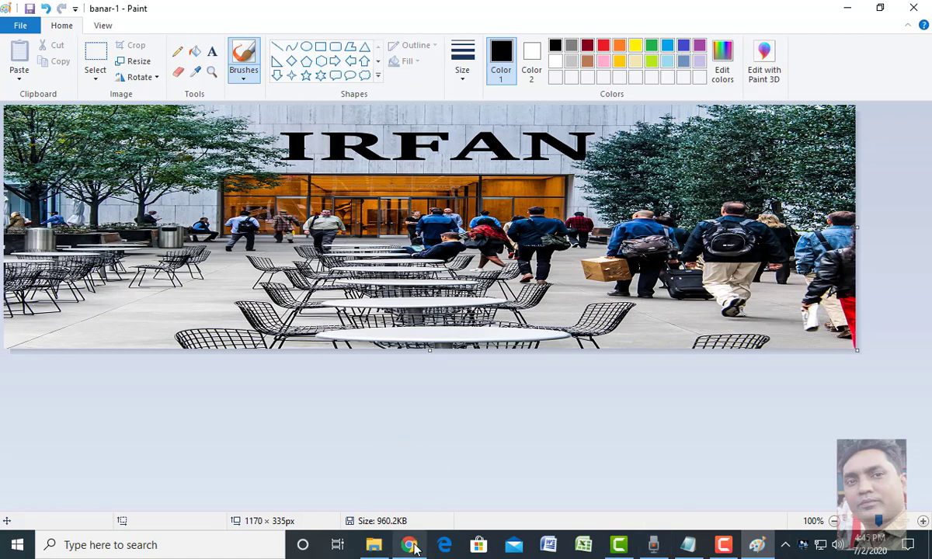
- Switch to the SunFrog profile page in Chrome and choose banar-1.png as the profile banner file
click(407, 544)
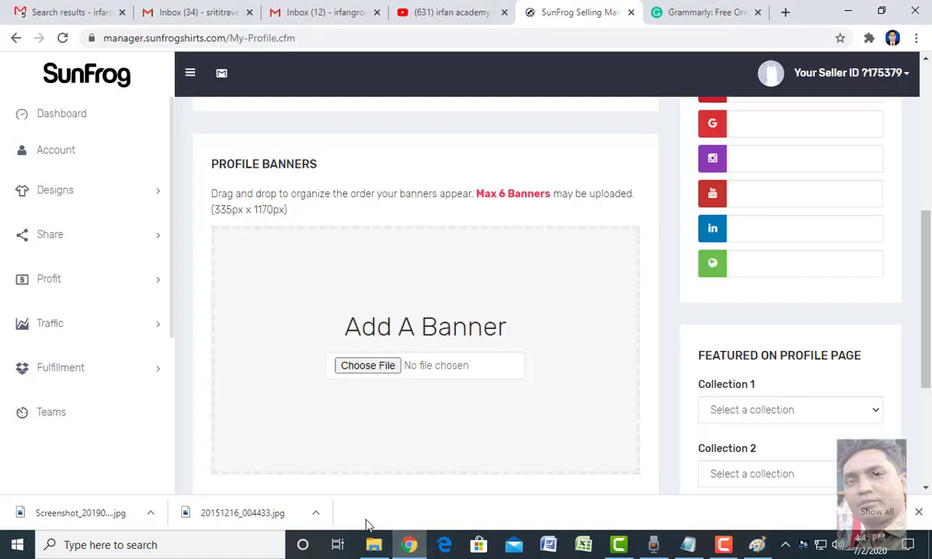
click(370, 366)
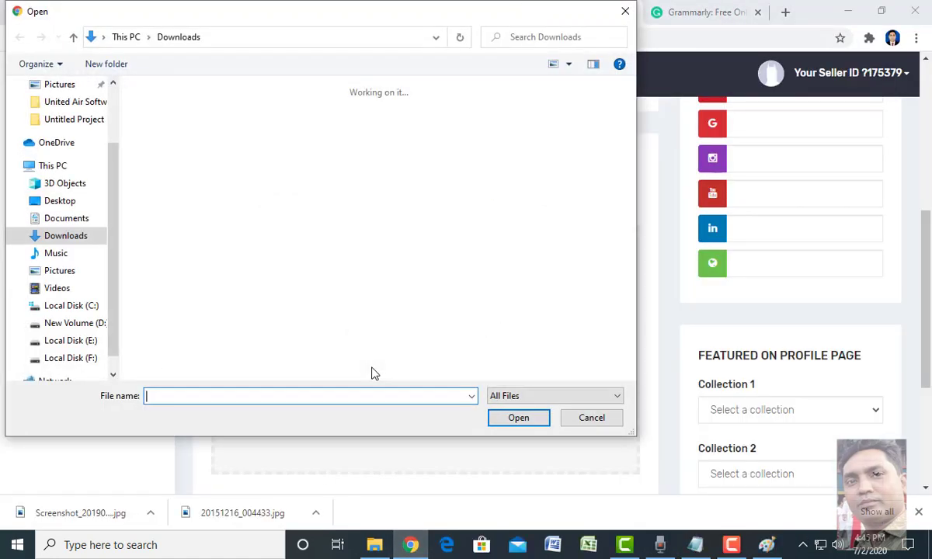
click(171, 155)
click(518, 418)
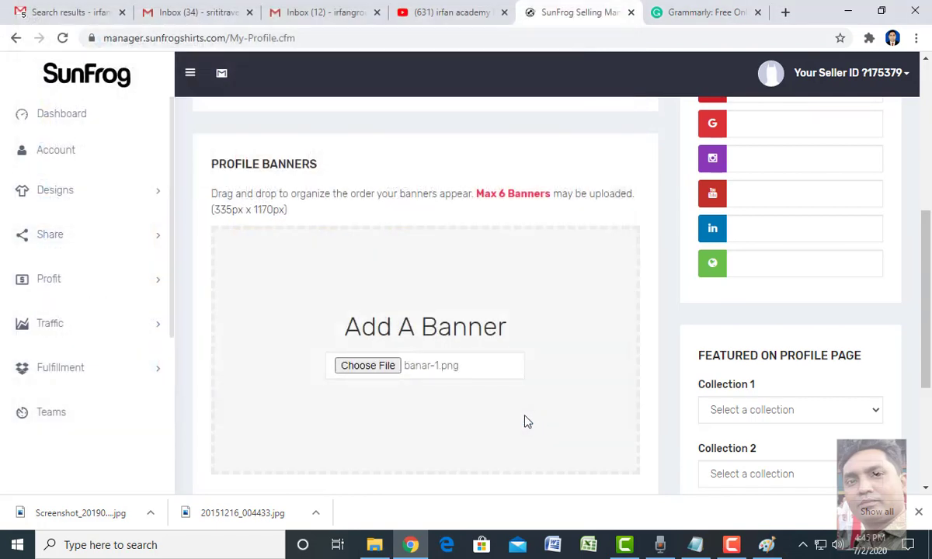
- Submit an order update for the sorted designs on the profile page
scroll(466, 384, down, 2)
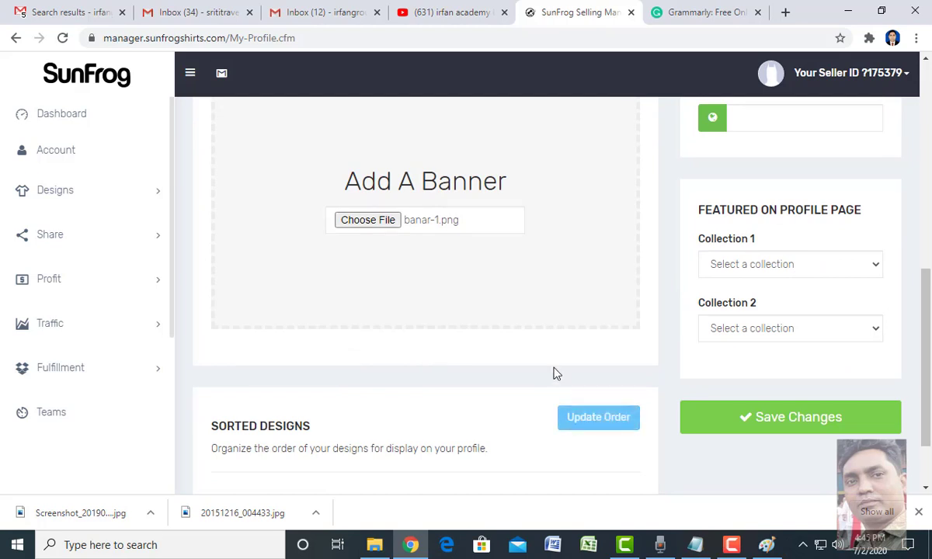
scroll(541, 355, down, 1)
scroll(542, 356, up, 2)
scroll(540, 354, down, 2)
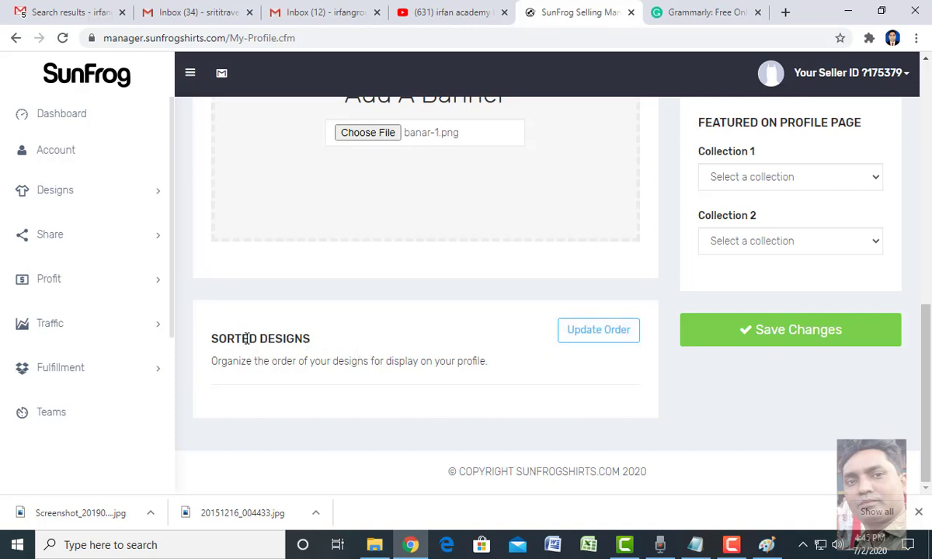
click(598, 337)
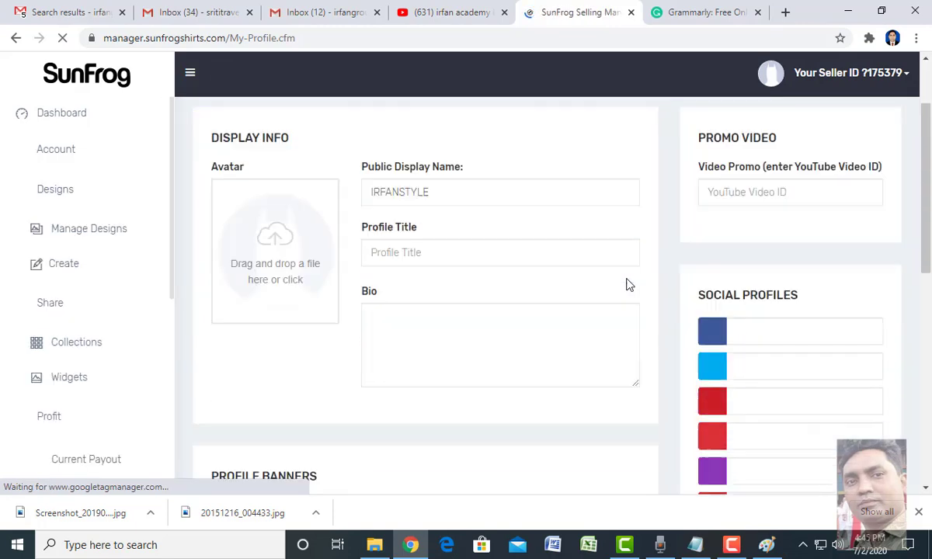
- Check the reloaded profile page and replace the public display name with "Irfan Style"
scroll(629, 286, down, 5)
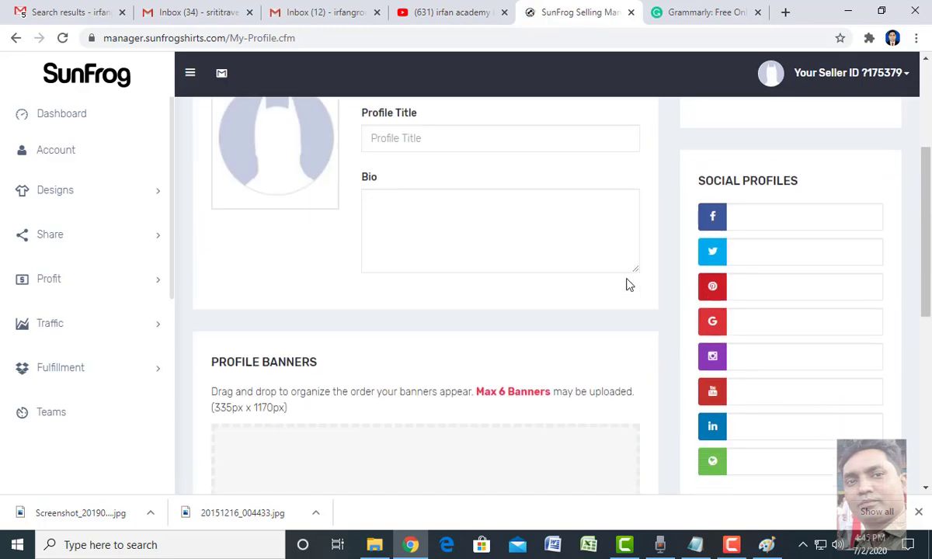
scroll(630, 285, down, 4)
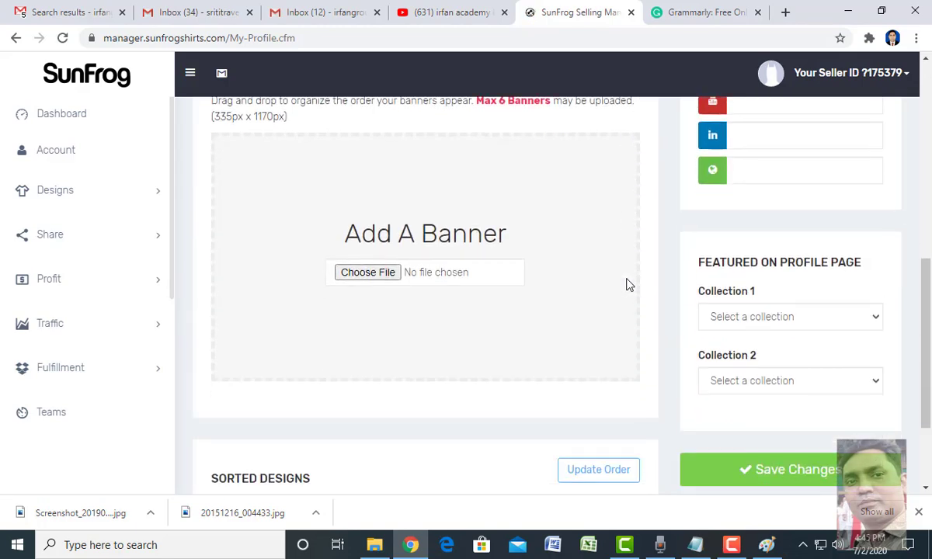
scroll(630, 285, up, 7)
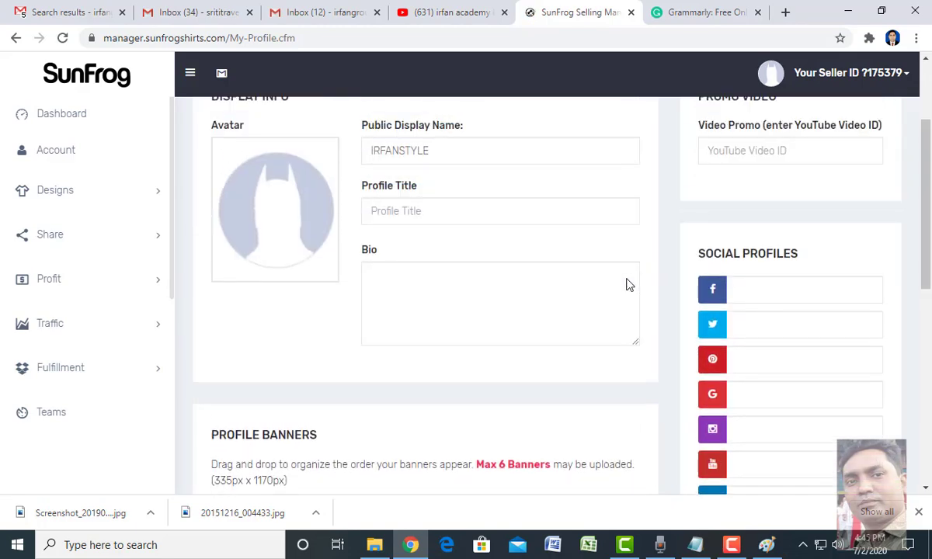
scroll(626, 276, up, 2)
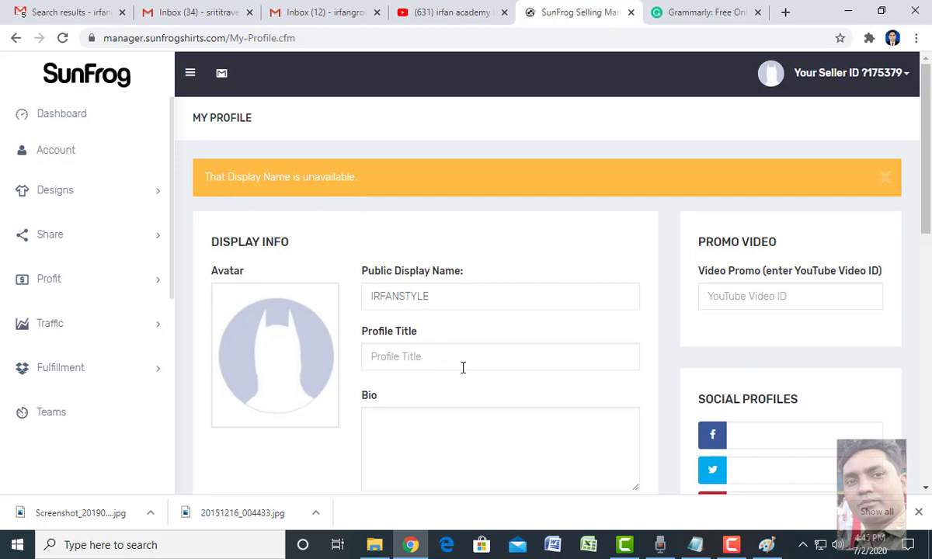
click(435, 298)
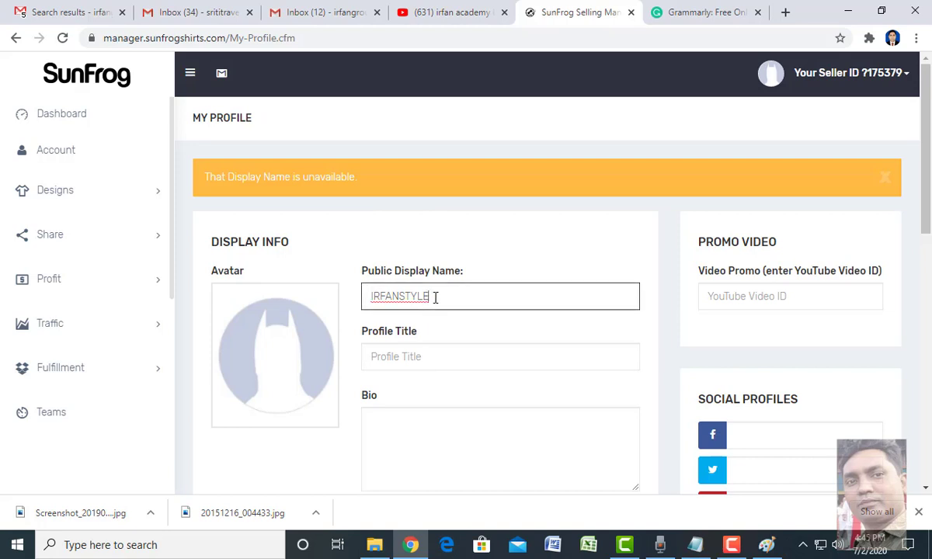
key(ctrl+a)
mouse_move(270, 299)
key(BackSpace)
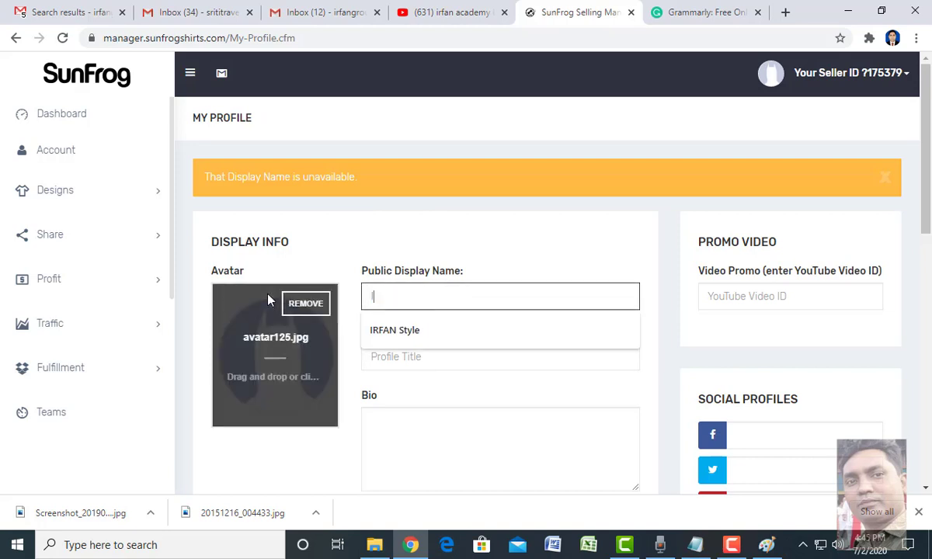
text(Irfan Style)
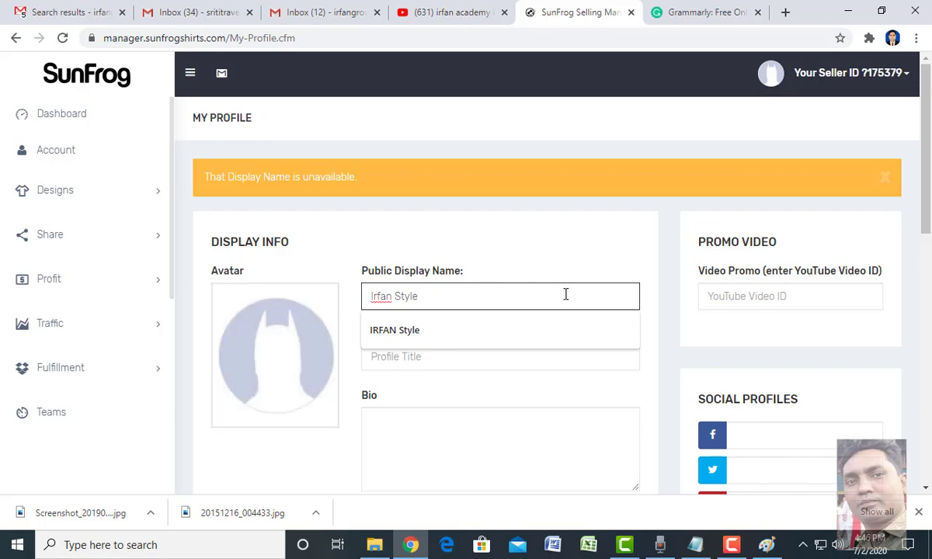
- Set the profile title to "American Style", correcting the misspelled first word with the suggested spelling
scroll(573, 309, down, 8)
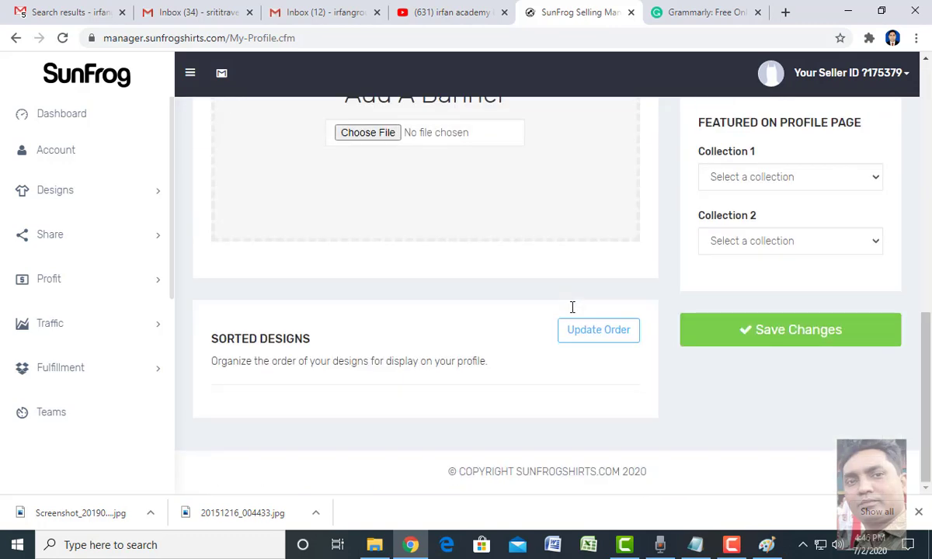
scroll(573, 310, up, 3)
scroll(573, 312, up, 6)
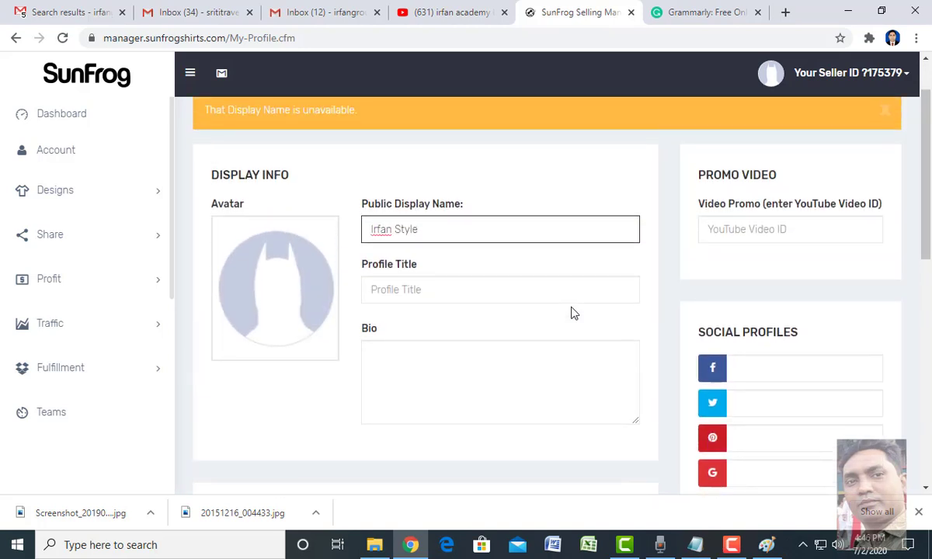
click(395, 289)
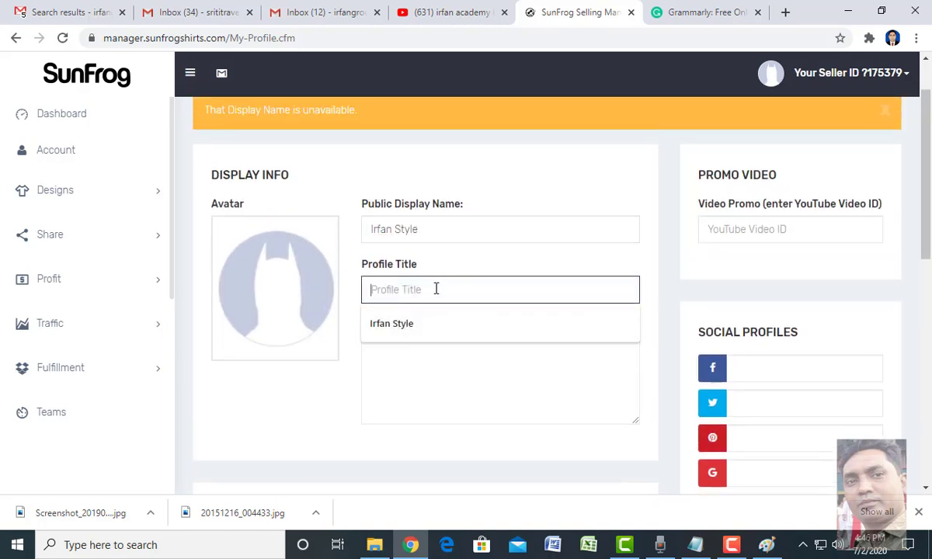
text(Ami)
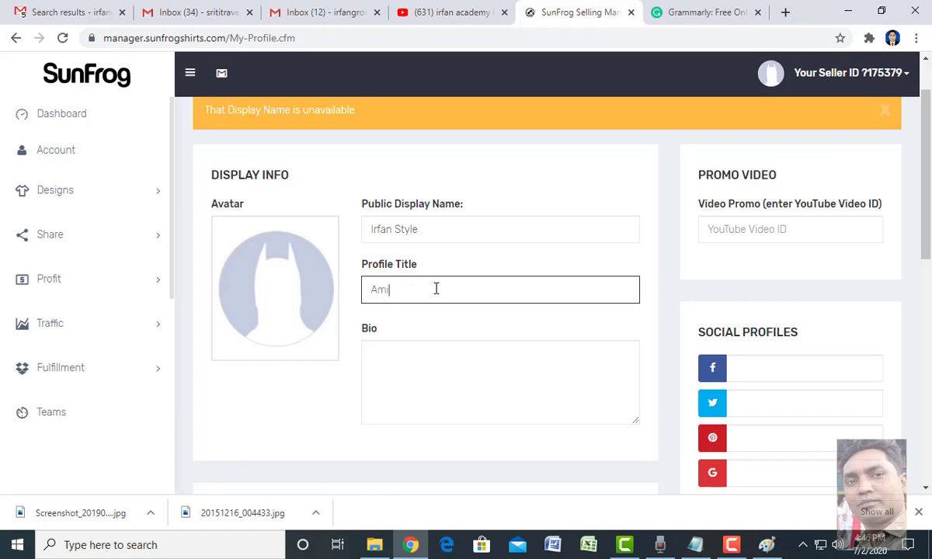
text(rican)
right_click(392, 290)
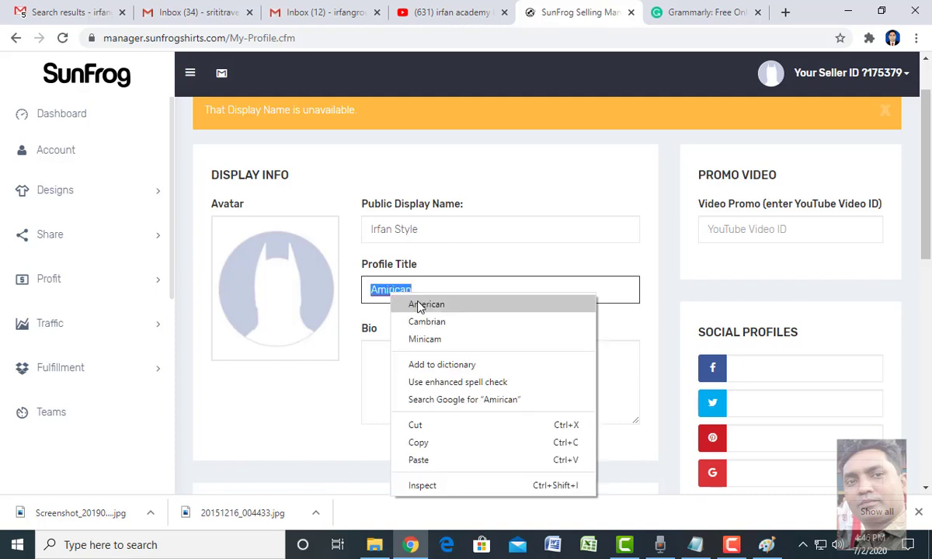
click(425, 304)
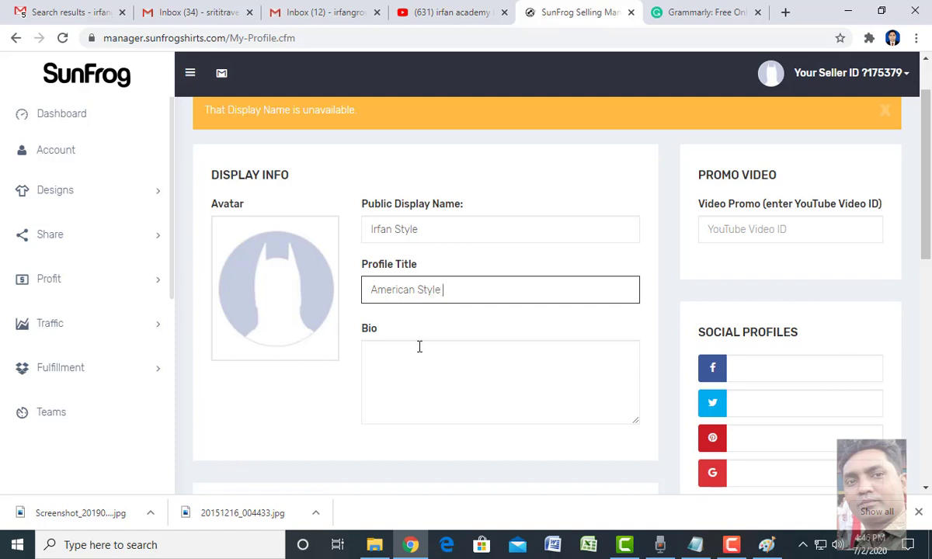
- Write the bio as "I am a very honest and creative online seller I can create a mind-blowing design which is simple yet very thought-provoking."
click(396, 350)
text(I am a very honest and creative online seller I can create a mind-blowing design which is simple yet very thought-provoking.)
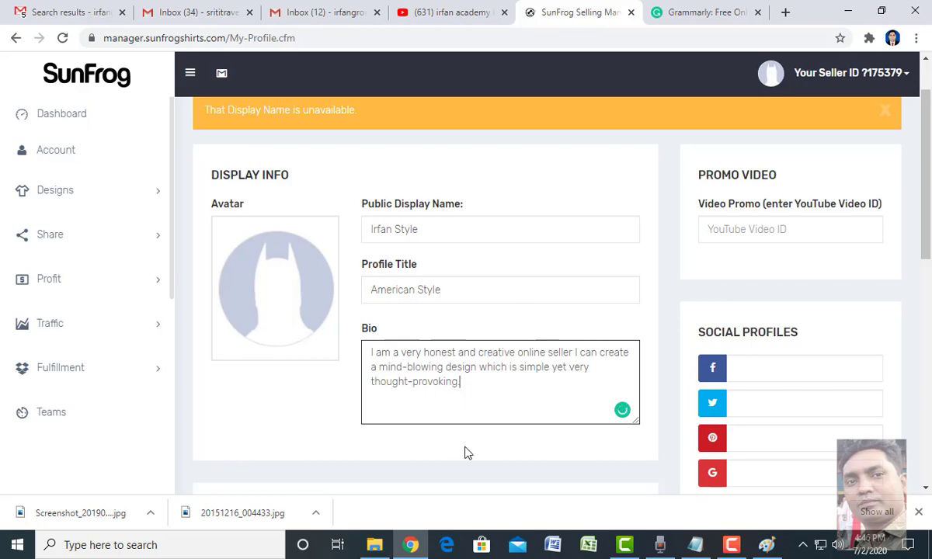
scroll(281, 187, down, 4)
scroll(281, 187, up, 4)
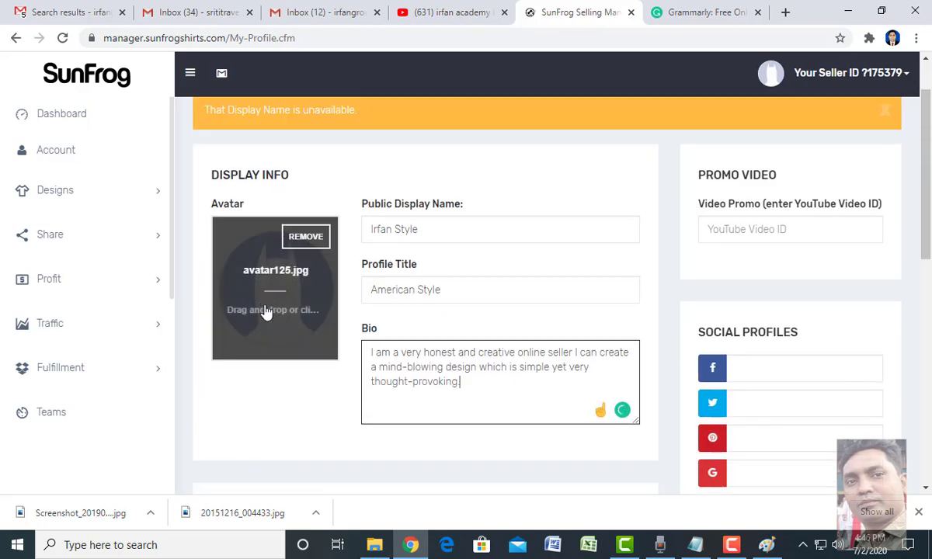
click(267, 305)
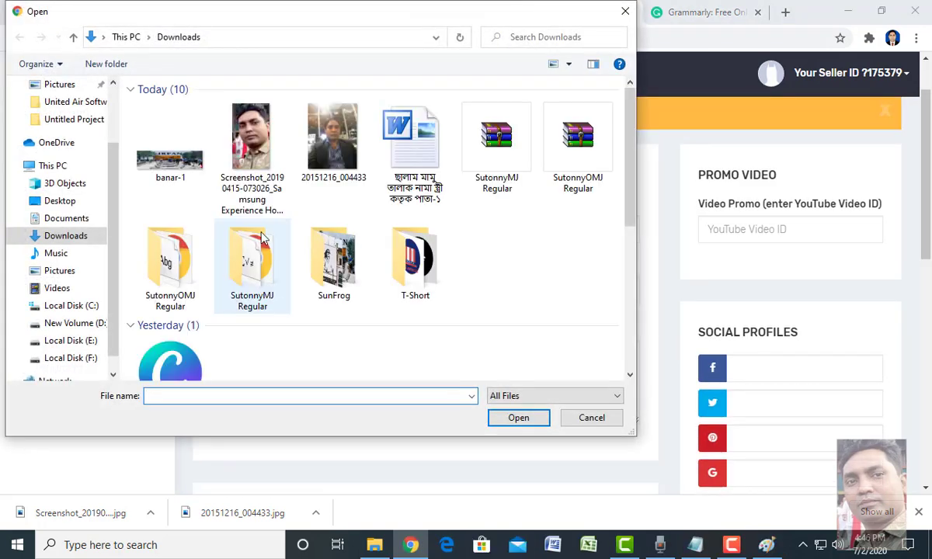
click(254, 153)
click(519, 420)
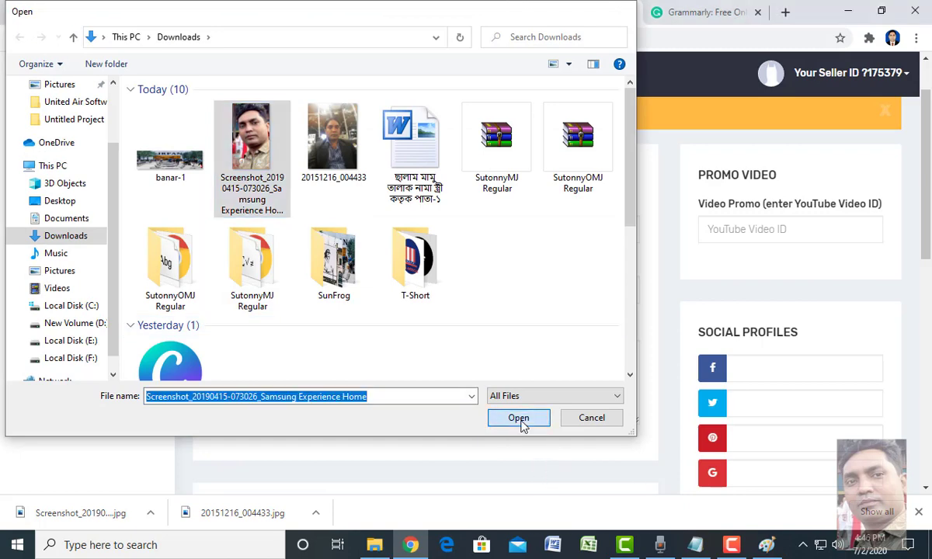
- Choose banar-1.png as the profile banner file and try to save the profile changes
scroll(486, 424, down, 5)
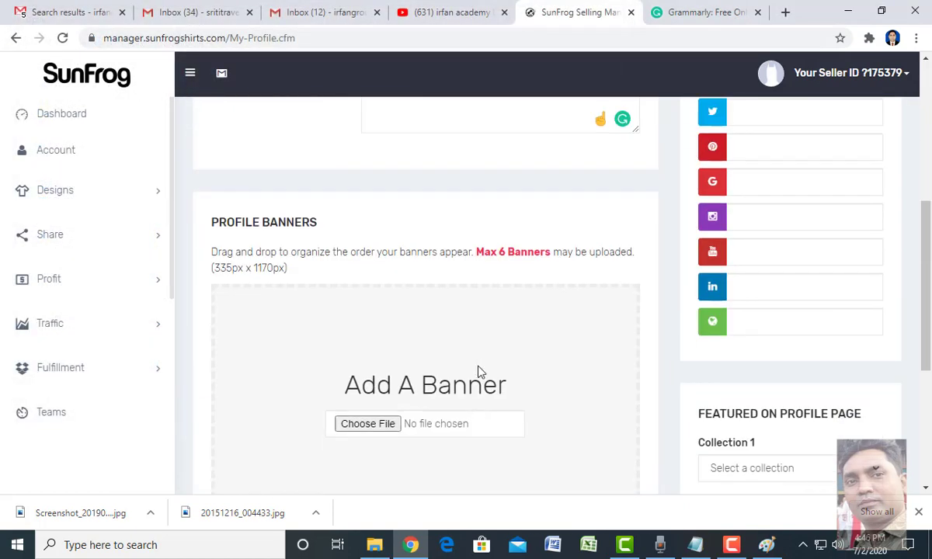
click(369, 425)
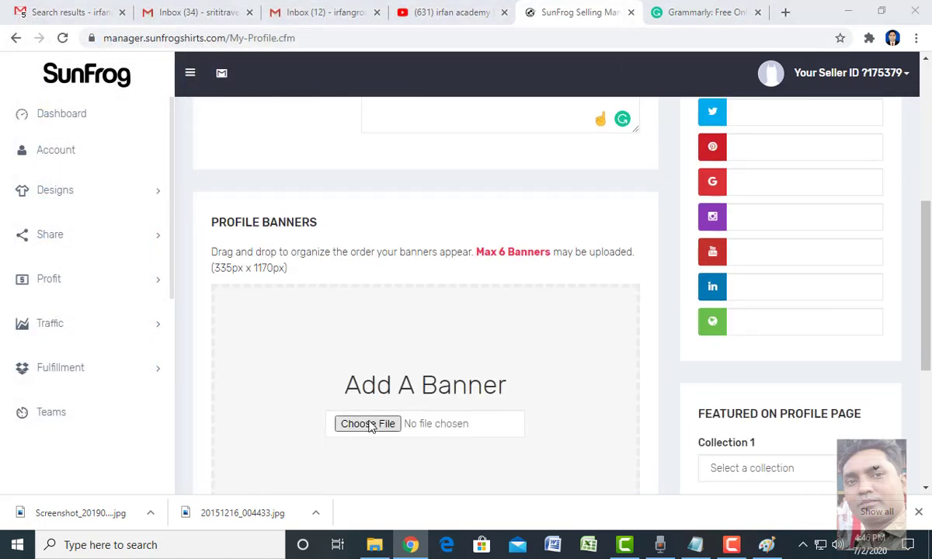
click(162, 161)
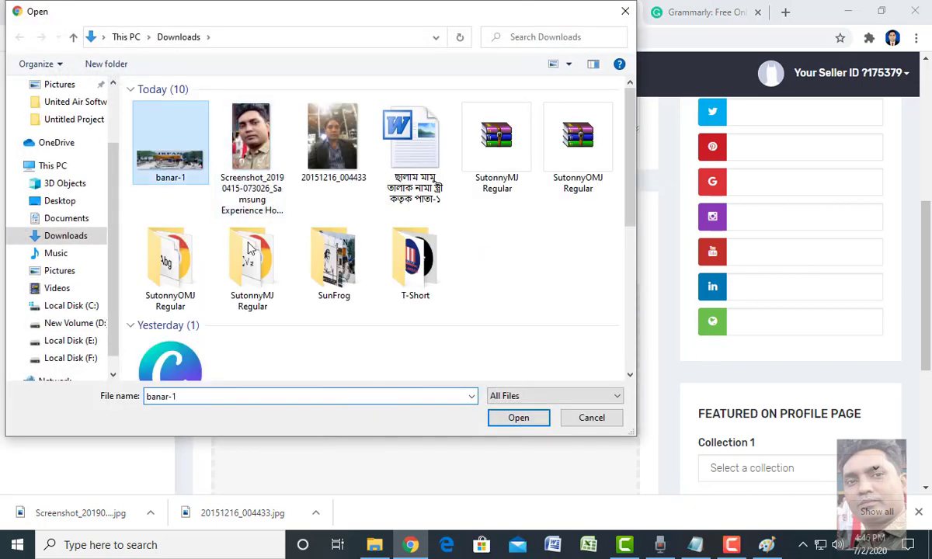
click(534, 418)
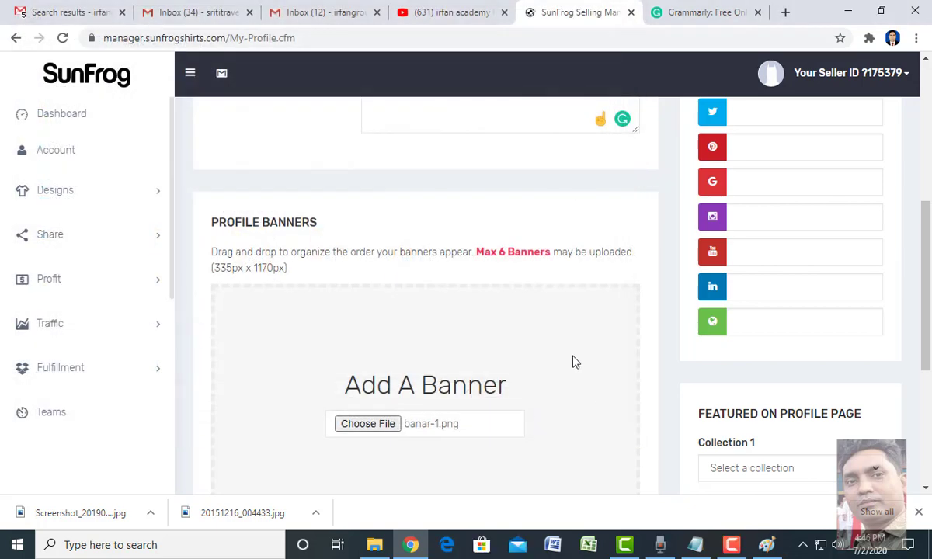
scroll(579, 361, down, 4)
click(794, 333)
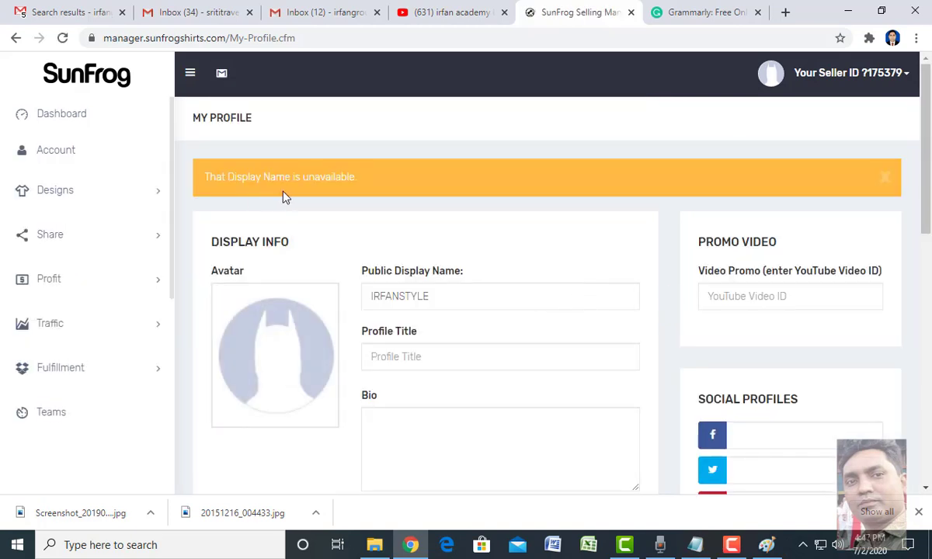
- Change the public display name to "IRFAN Speed Mart"
click(434, 296)
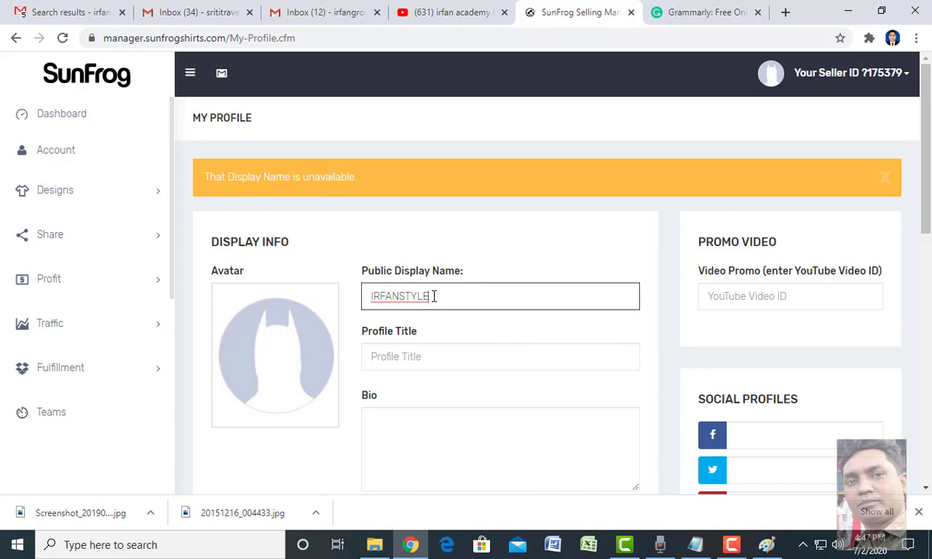
key(BackSpace)
key(BackSpace)
key(BackSpace)
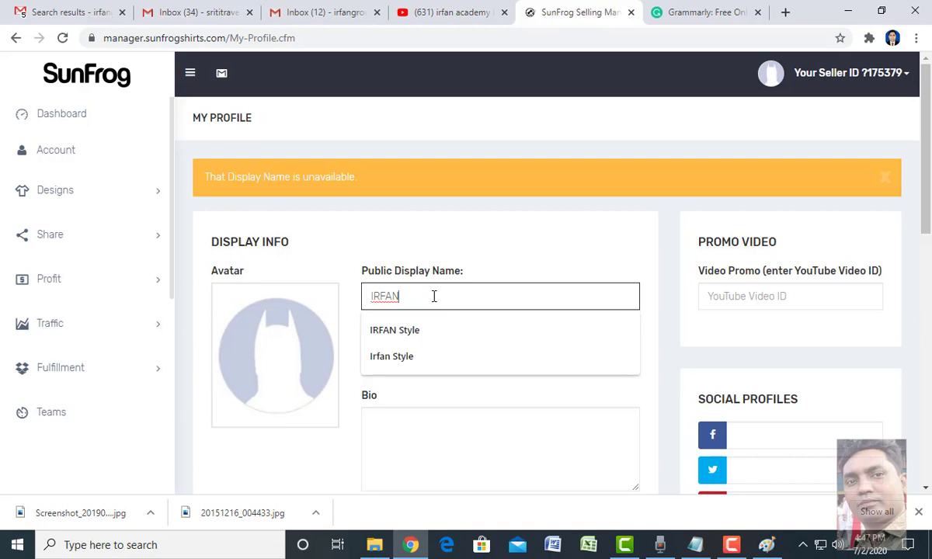
text(Sp)
key(BackSpace)
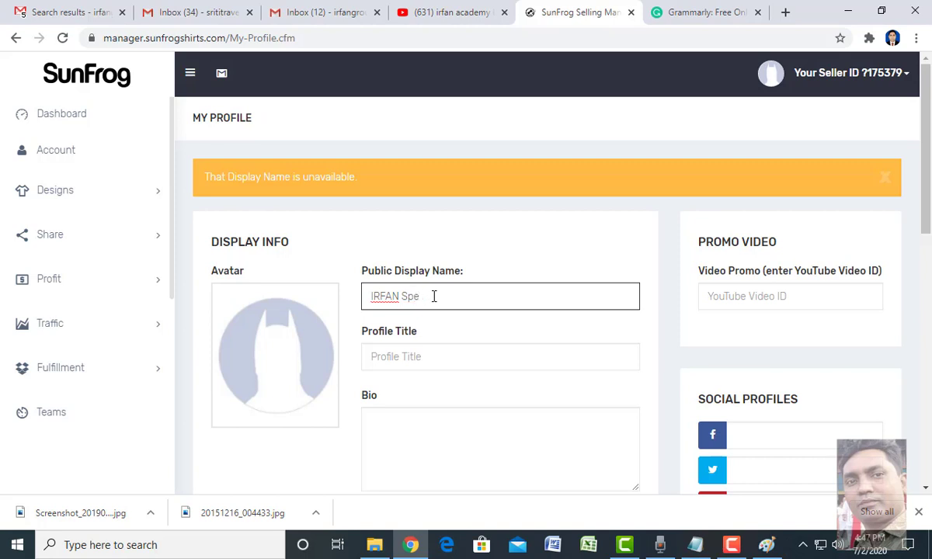
text(ed Mart)
- Fill in the profile title, replacing the "American Style" entry with "Irfan Style"
click(403, 360)
click(402, 417)
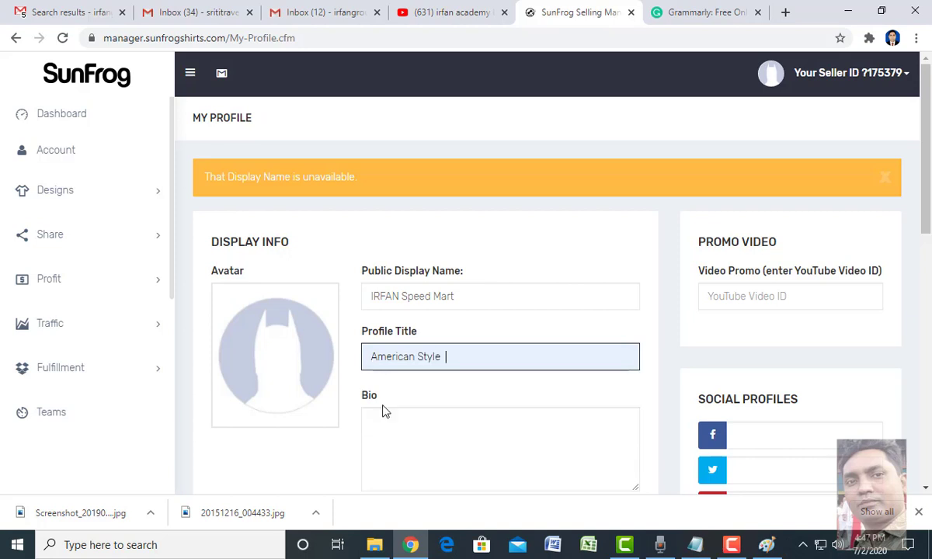
click(382, 422)
click(450, 356)
drag(449, 356, 399, 357)
key(ctrl+a)
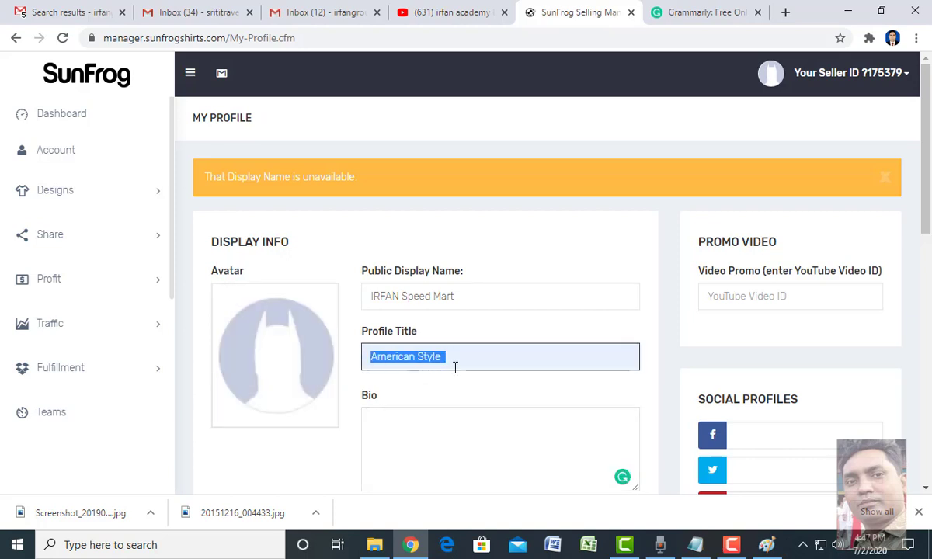
key(BackSpace)
click(455, 368)
- Enter the bio "I am a very honest and creative online seller I can create a mind-blowing design which is simple yet very thought-provoking."
click(397, 396)
click(381, 418)
text(I am a very honest and creative online seller I can create a mind-blowing design which is simple yet very thought-provoking.)
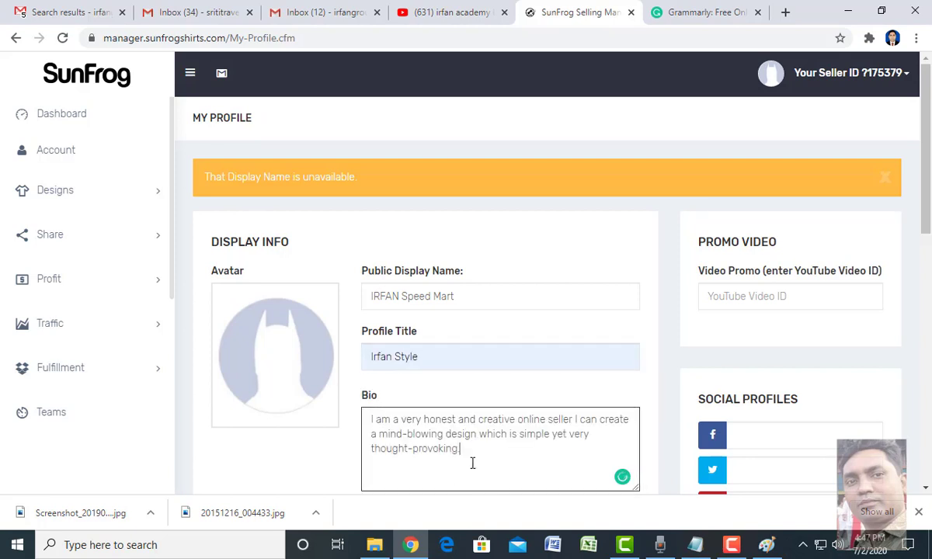
- Choose the banar-1 image from Downloads as the avatar
scroll(308, 356, down, 3)
scroll(297, 288, up, 1)
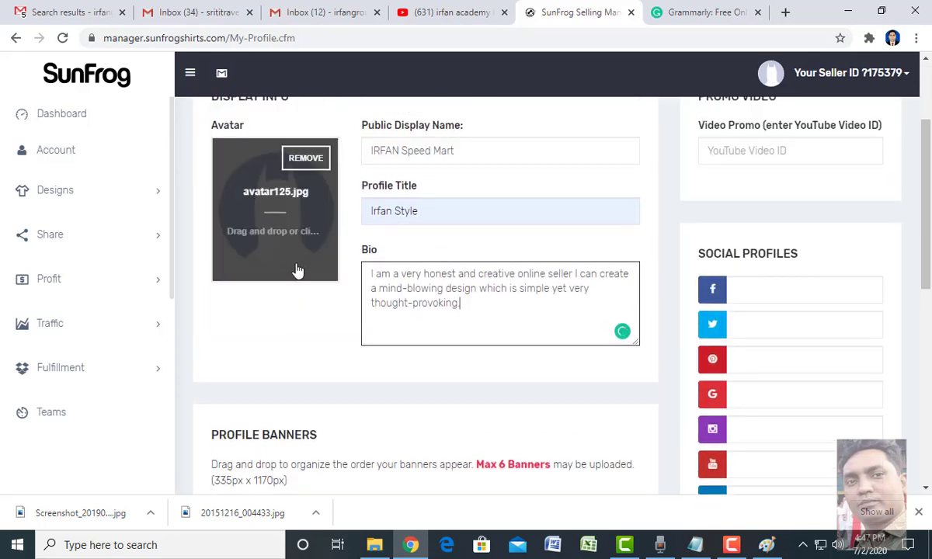
click(262, 219)
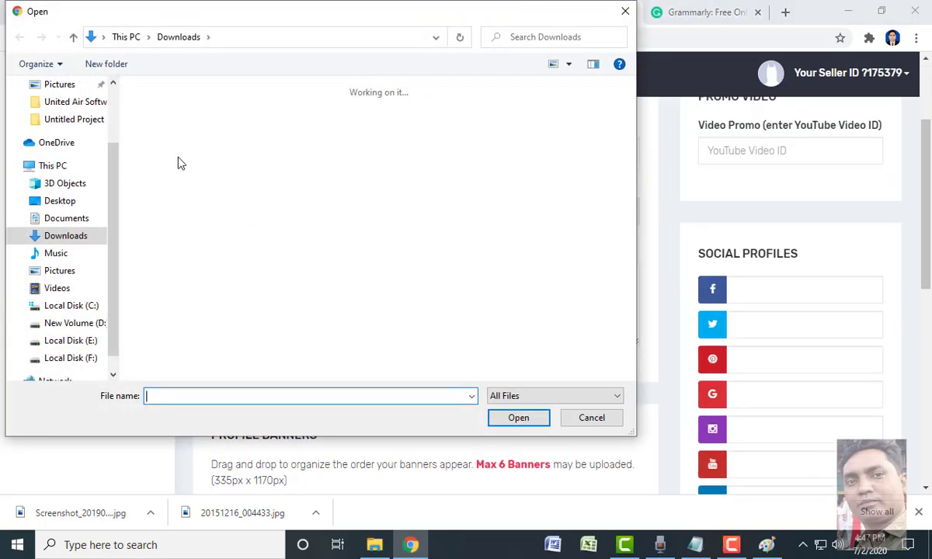
click(170, 144)
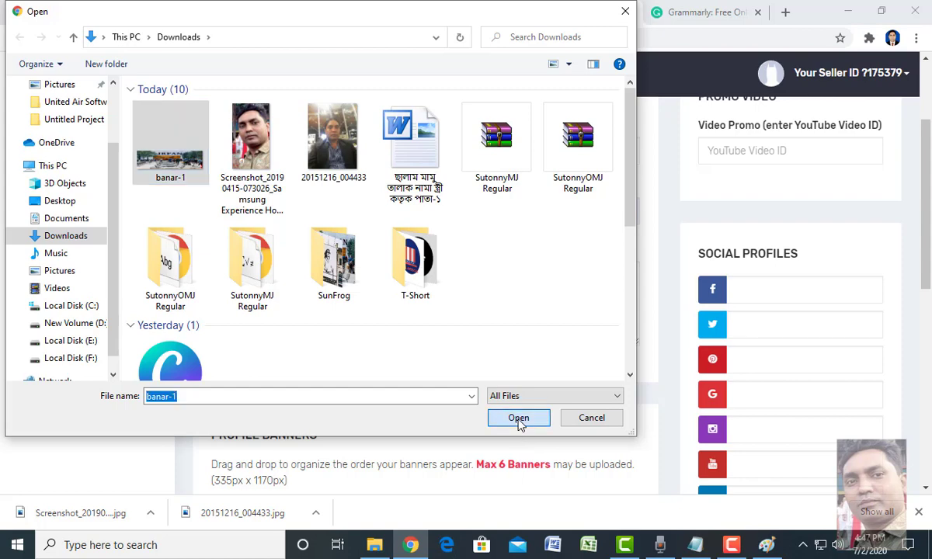
click(519, 420)
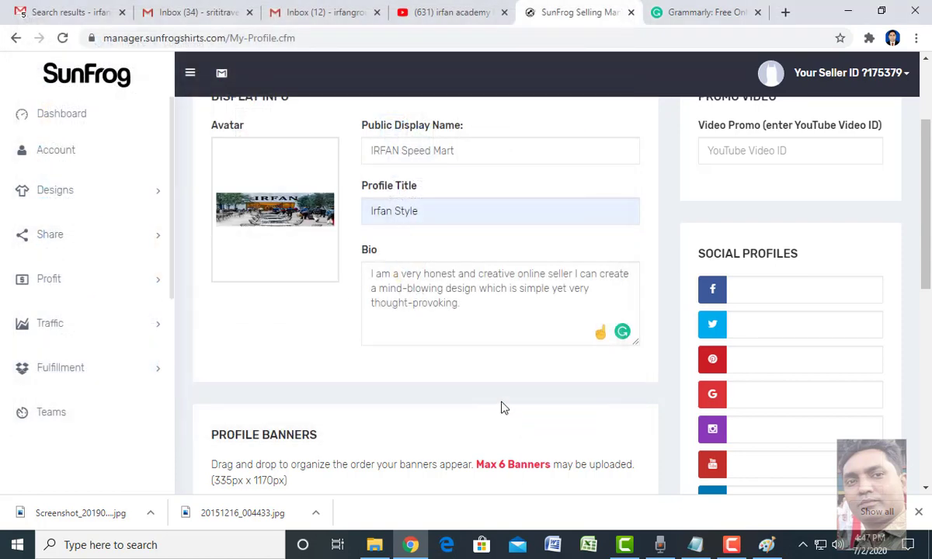
click(307, 373)
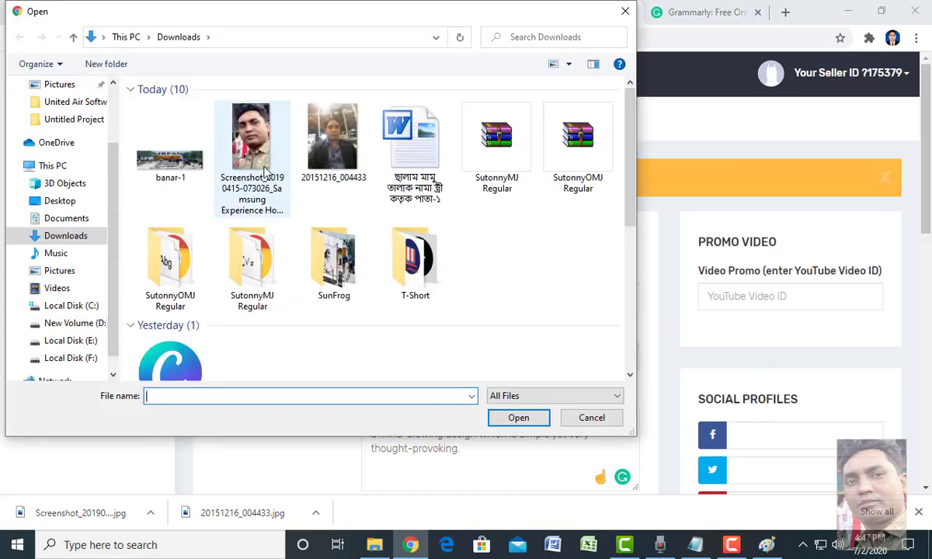
click(251, 143)
click(518, 418)
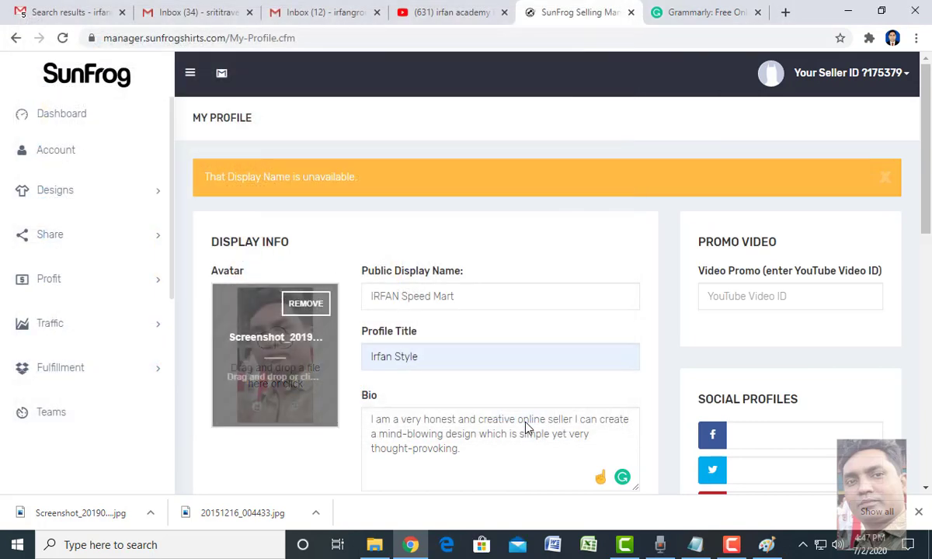
- Choose banar-1.png from Downloads as the profile banner file
scroll(410, 387, down, 3)
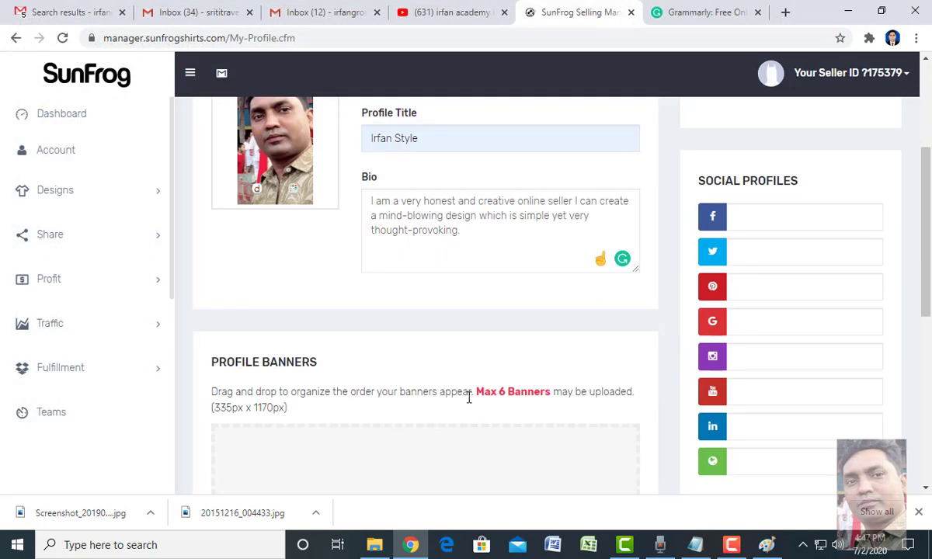
scroll(254, 409, down, 3)
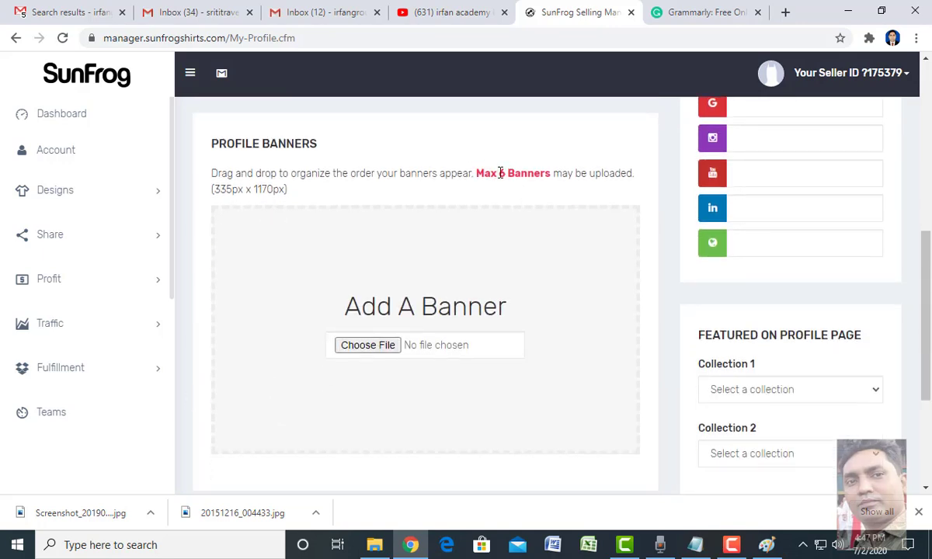
click(371, 349)
click(178, 155)
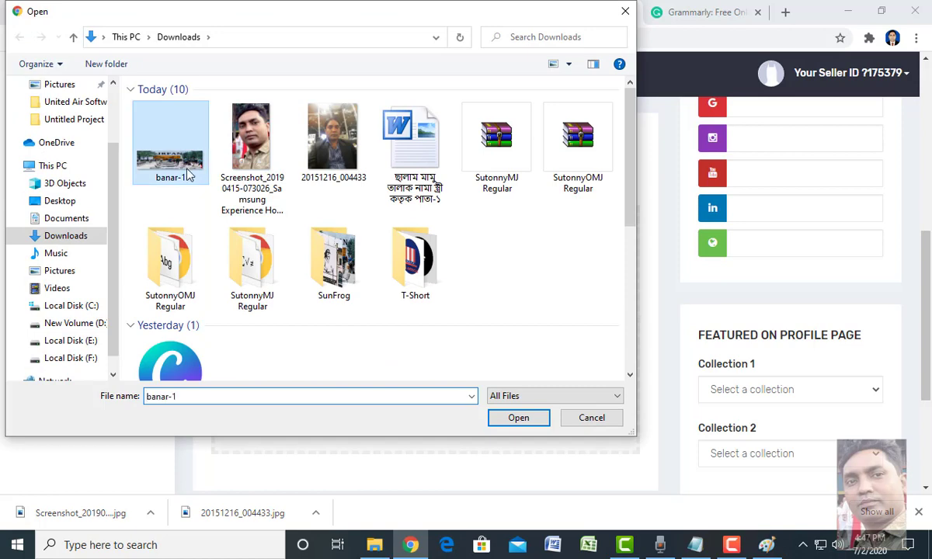
click(533, 423)
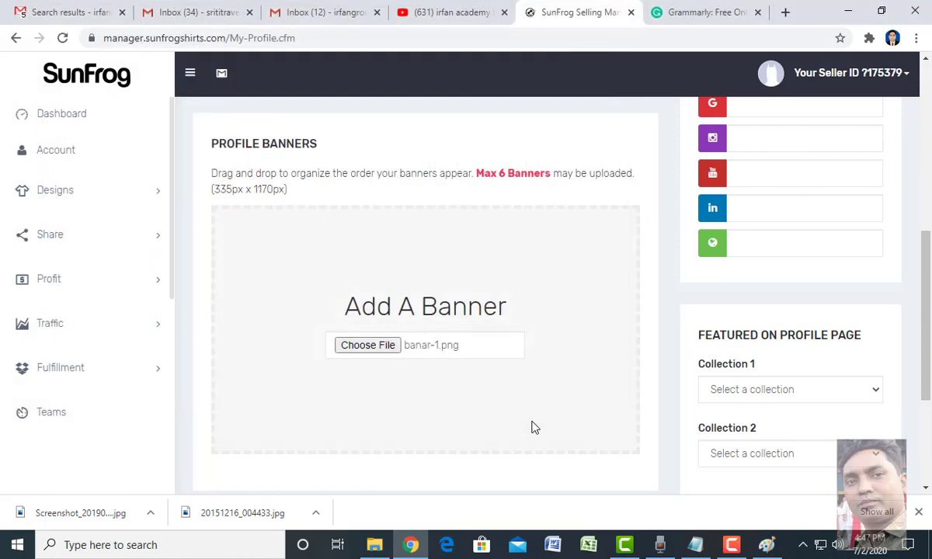
- Save the profile changes and check the reloaded page, including the profile banner
scroll(528, 349, down, 3)
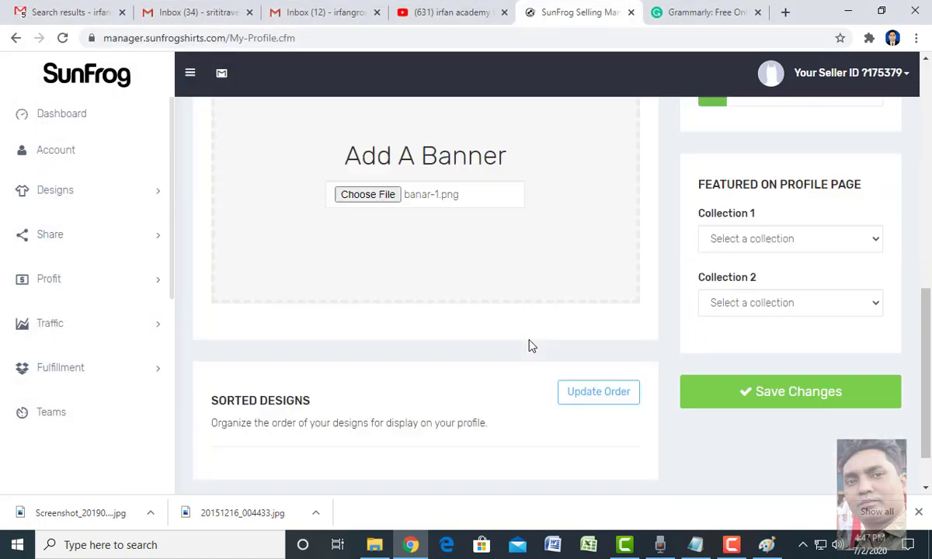
click(796, 333)
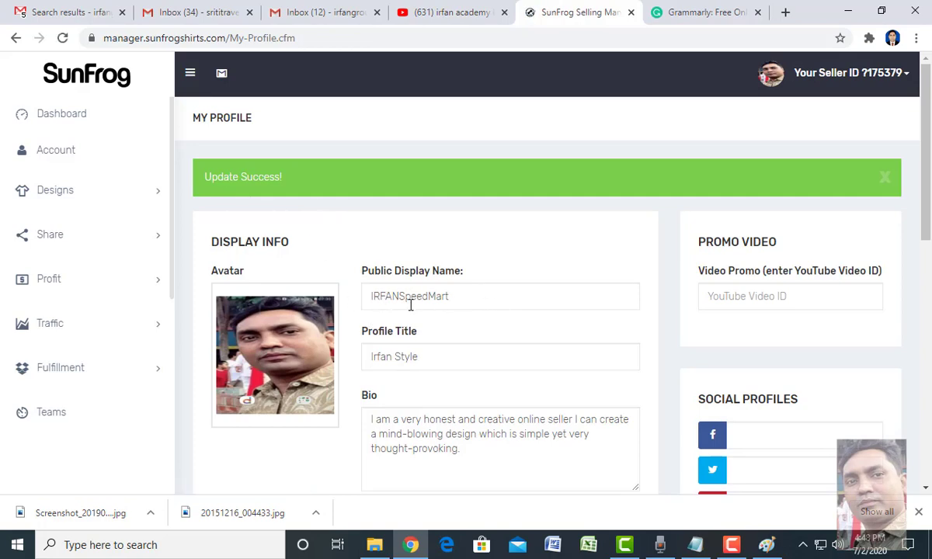
scroll(411, 306, down, 8)
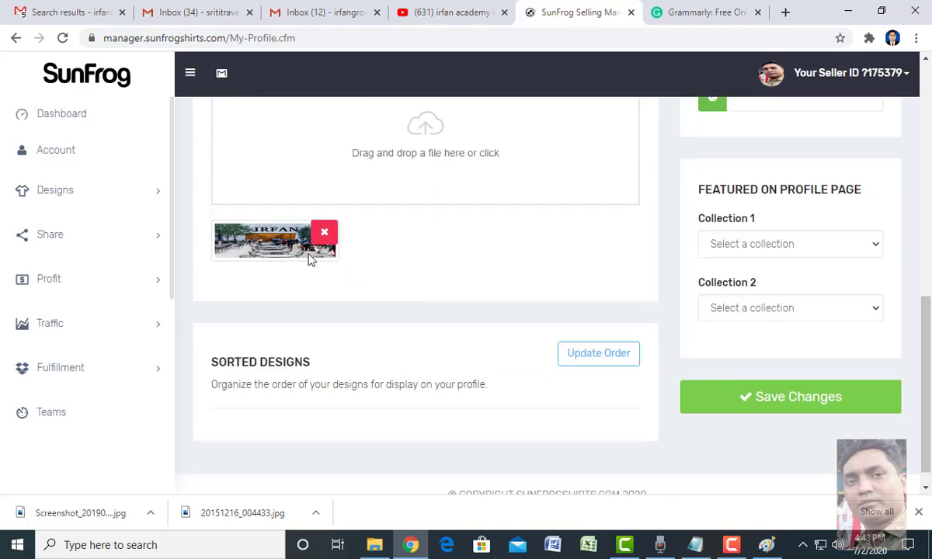
scroll(551, 345, up, 3)
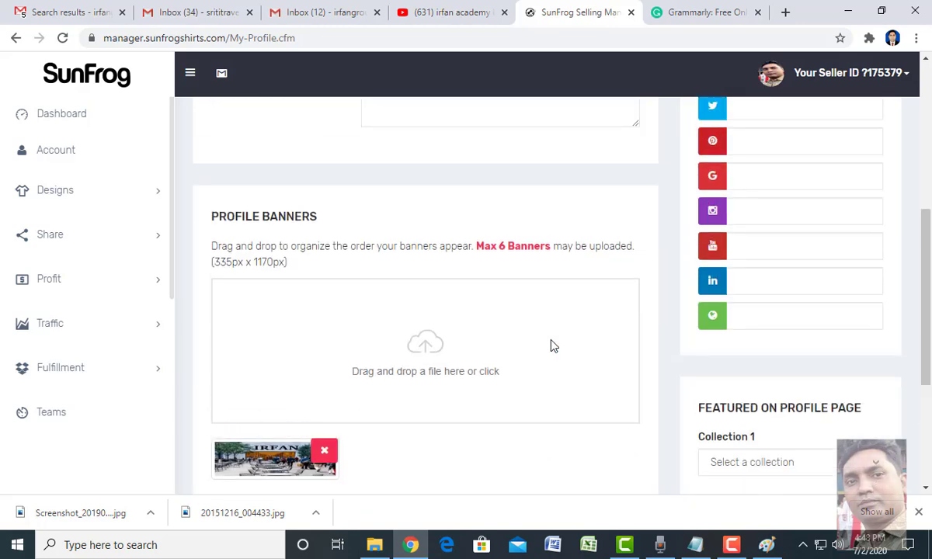
- Open the Irfan Speedmart-4 image from the SunFrog folder in Downloads for editing in Paint
click(424, 354)
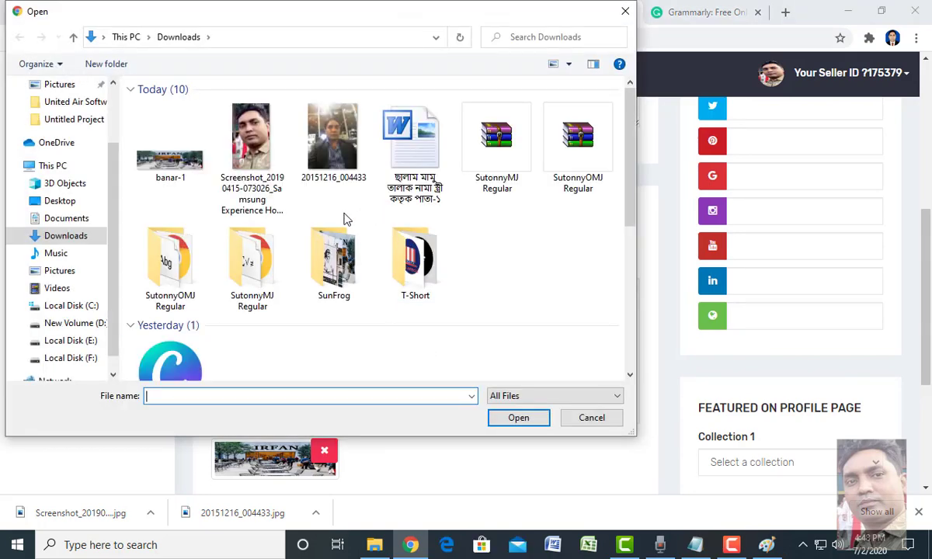
double_click(337, 263)
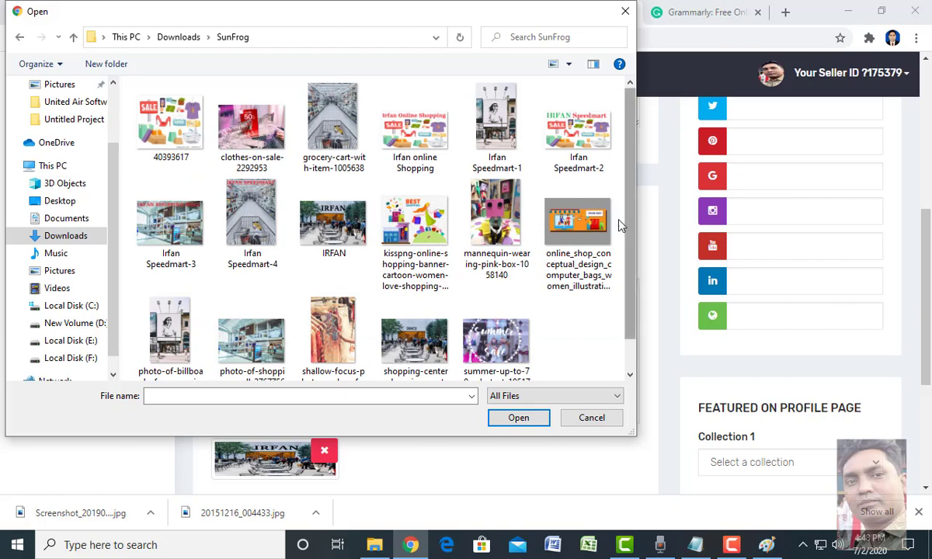
click(334, 137)
right_click(334, 138)
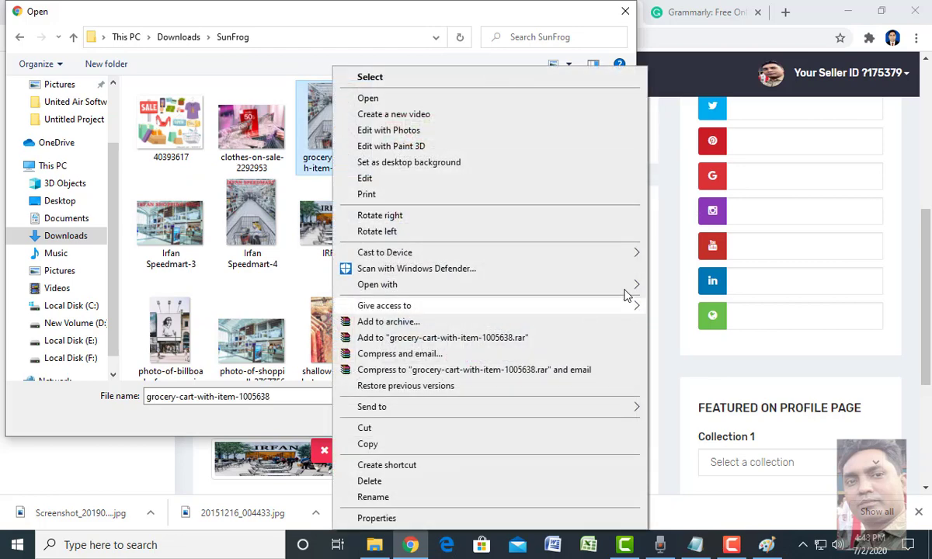
click(225, 70)
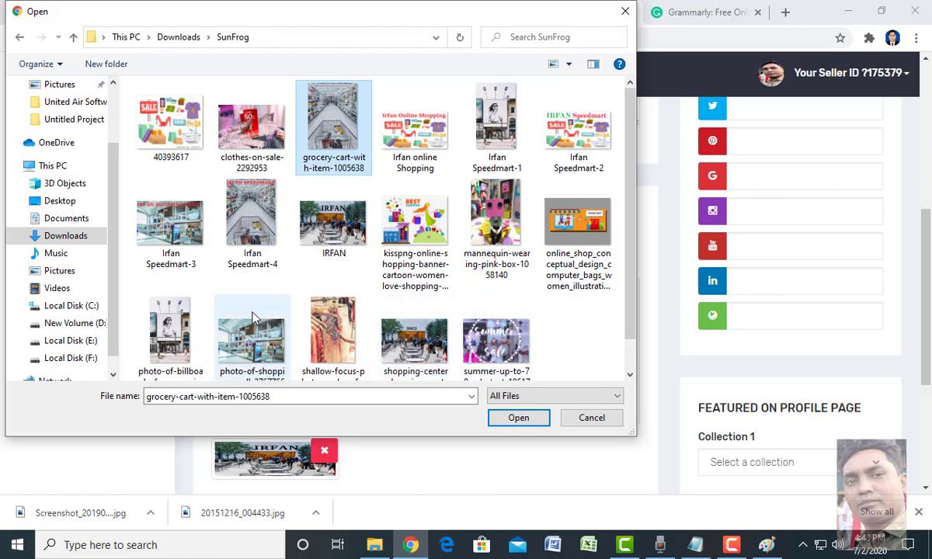
click(251, 222)
right_click(251, 224)
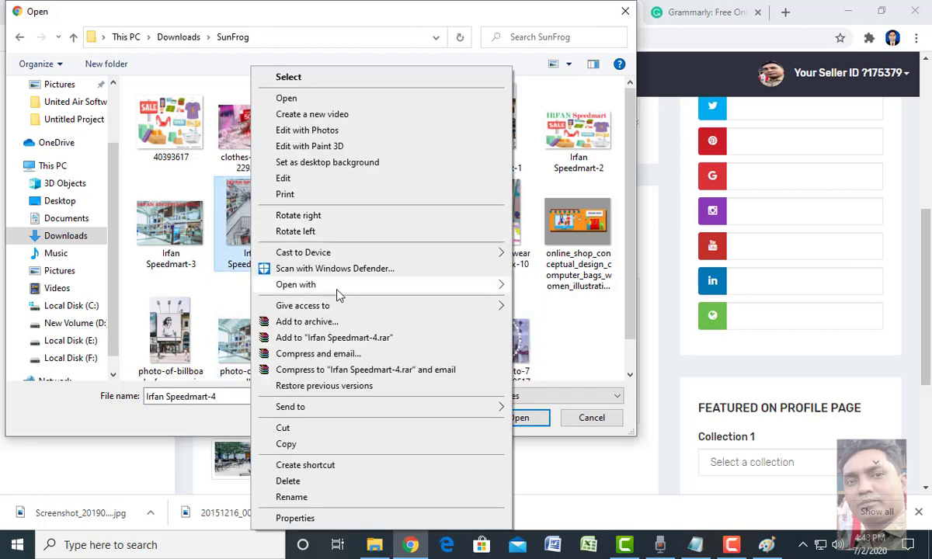
mouse_move(340, 287)
click(553, 335)
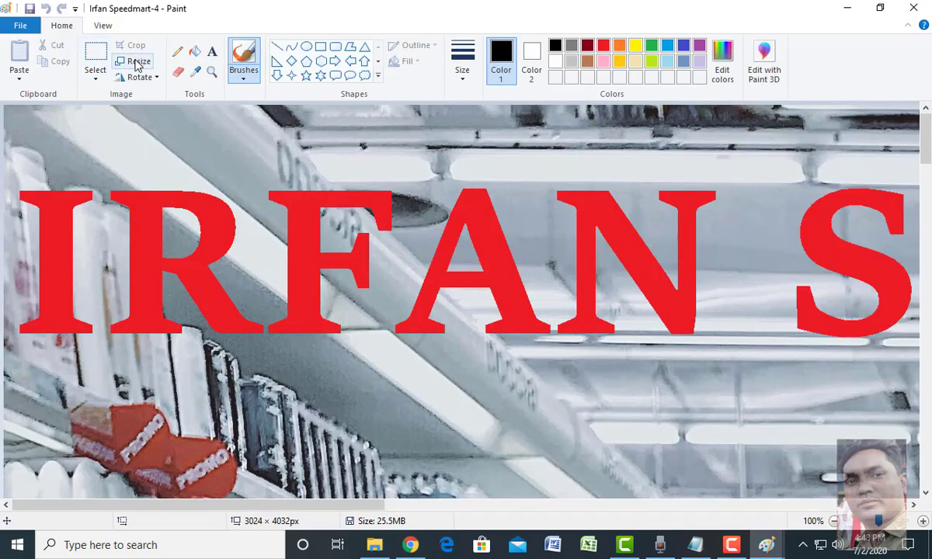
- Resize the Irfan Speedmart-4 image to 1170 by 335 pixels without maintaining the aspect ratio
click(136, 66)
click(160, 115)
drag(192, 145, 151, 145)
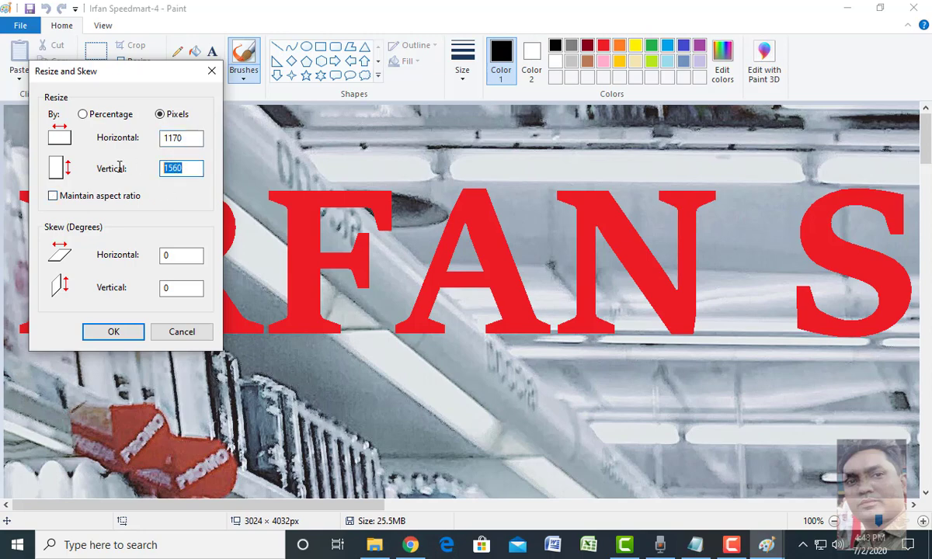
click(113, 332)
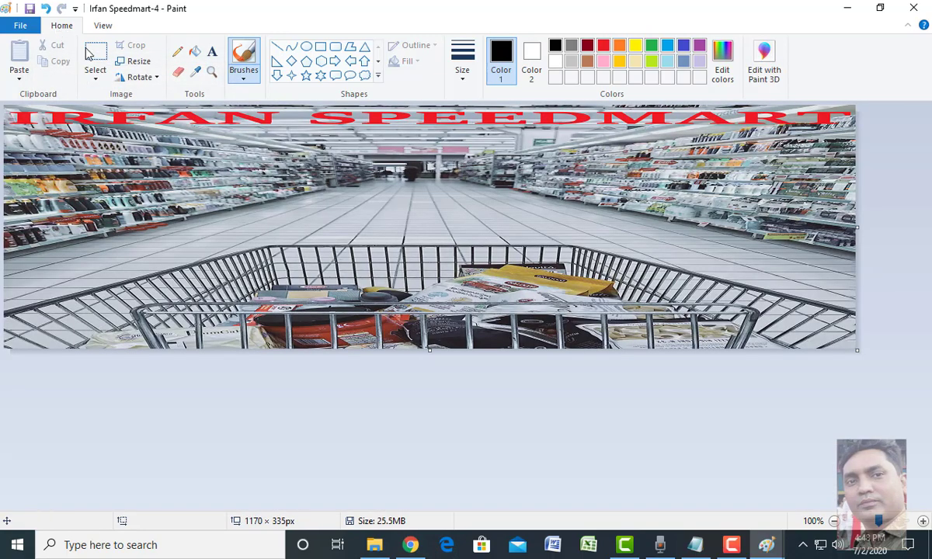
- Save the resized supermarket image as a PNG named banar-2 in Downloads, accepting the loss of transparency
click(21, 25)
mouse_move(147, 147)
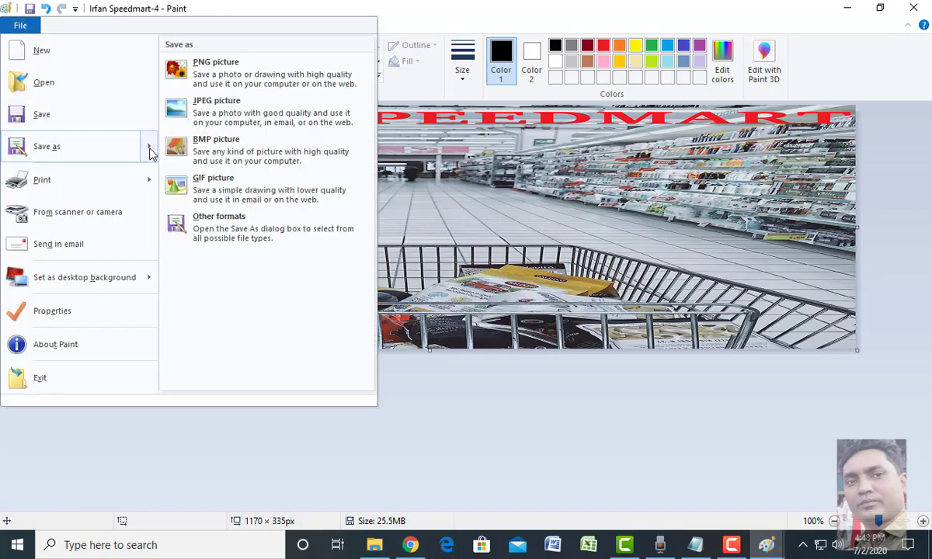
click(222, 76)
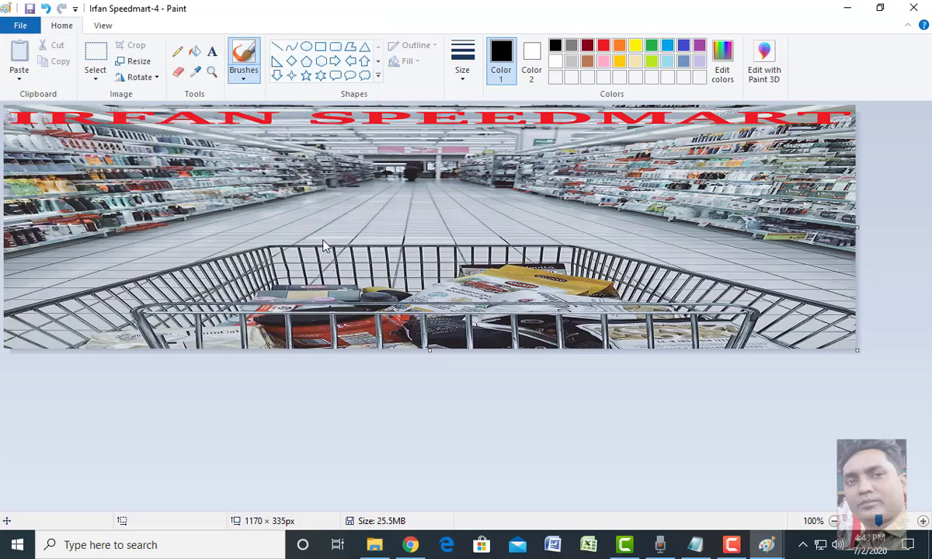
click(400, 242)
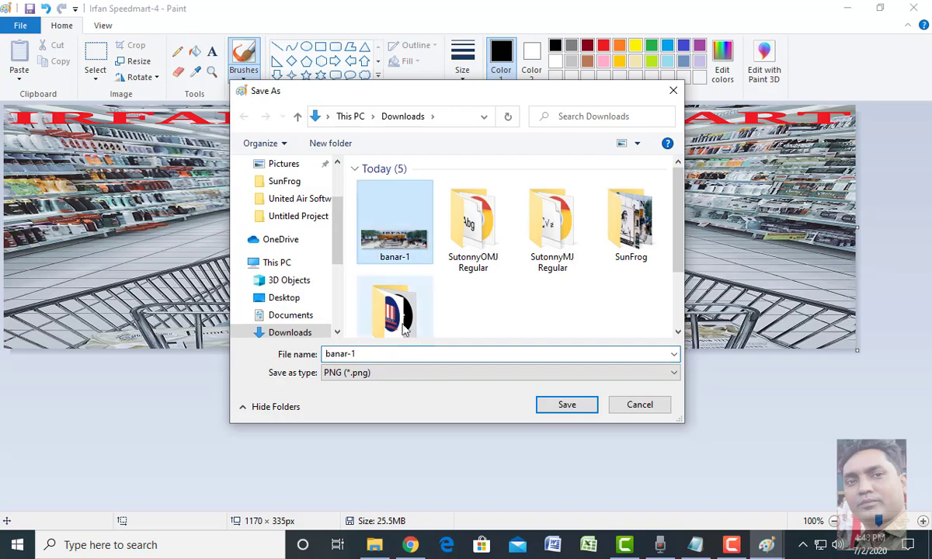
double_click(386, 355)
text(2)
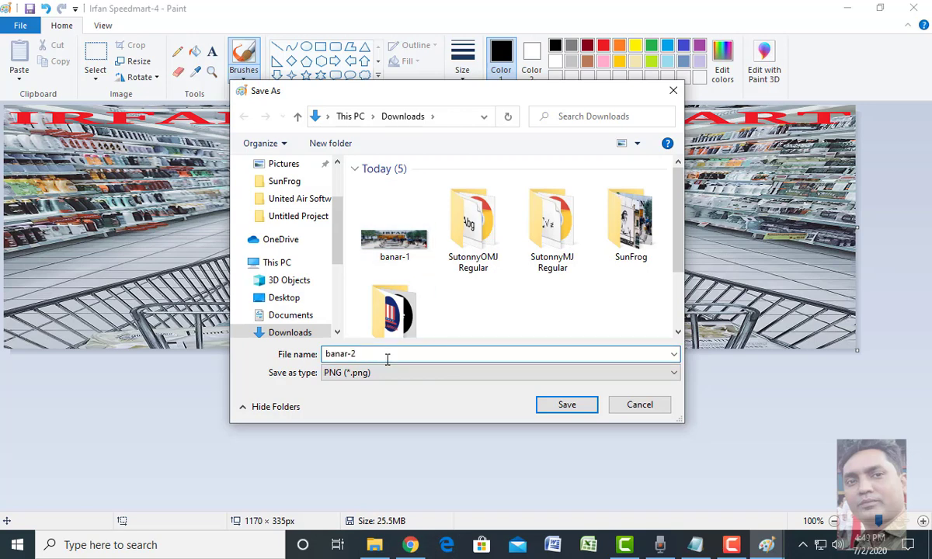
key(Return)
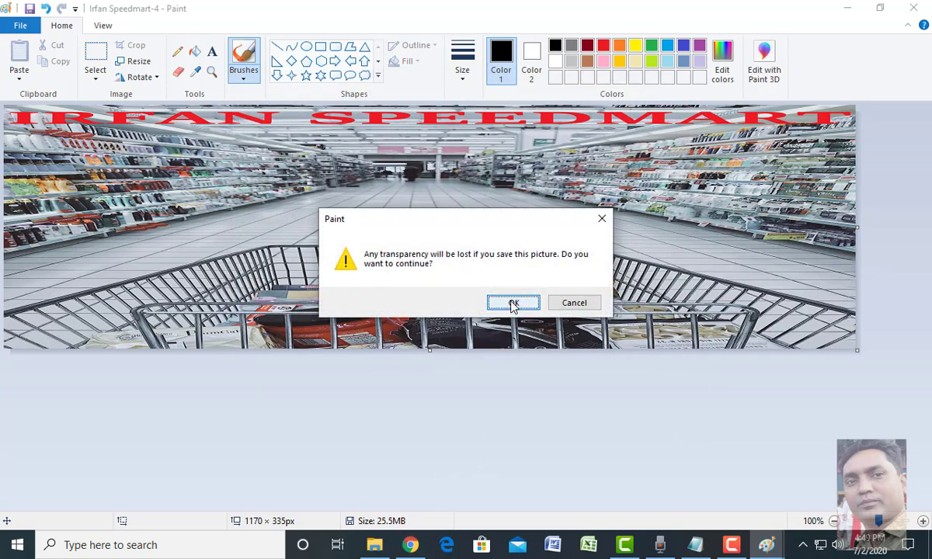
click(513, 303)
- Switch back to Chrome and choose banar-2 from Downloads as the new profile banner file
click(409, 546)
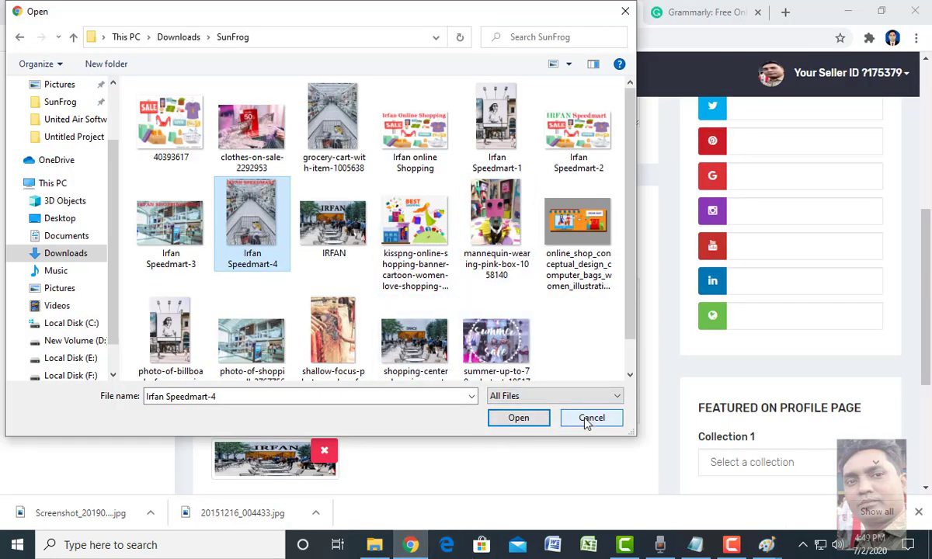
scroll(300, 263, down, 1)
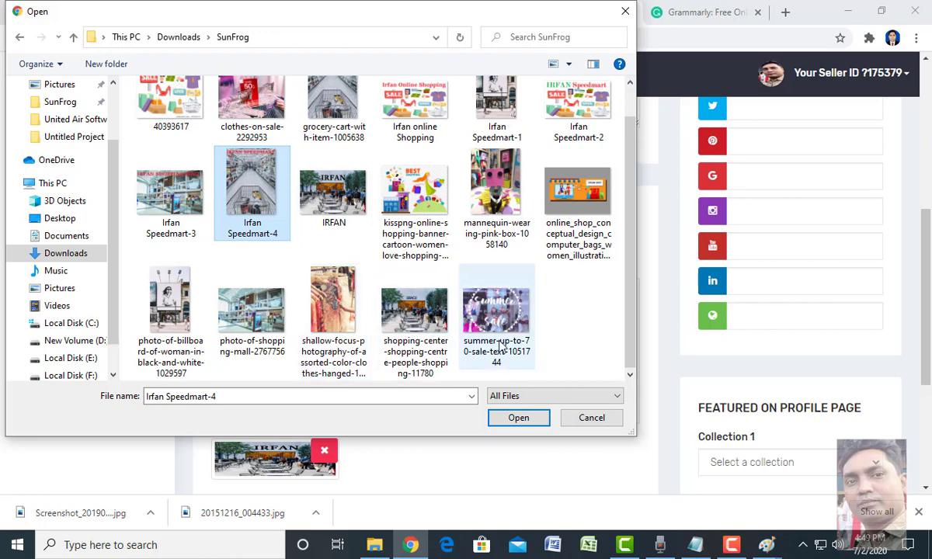
drag(635, 270, 634, 226)
scroll(634, 241, down, 1)
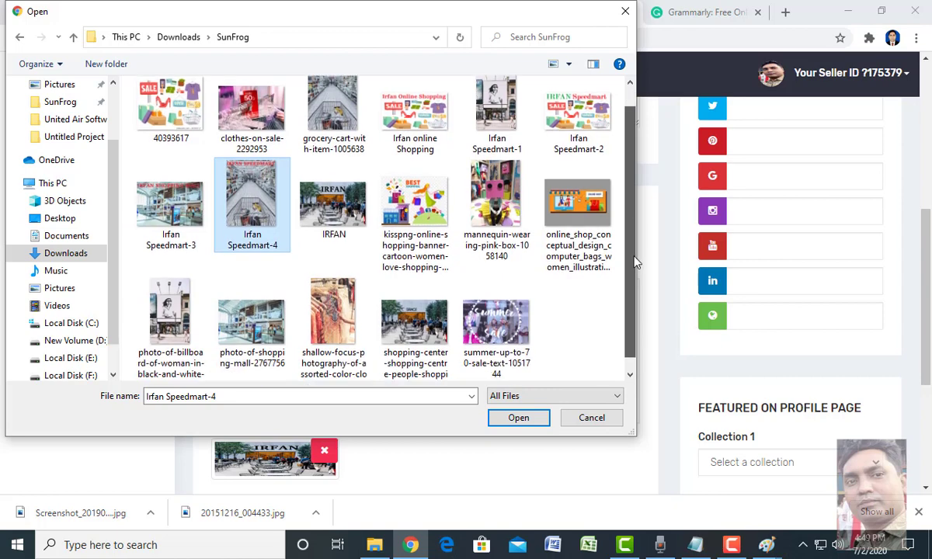
scroll(635, 241, up, 1)
click(67, 254)
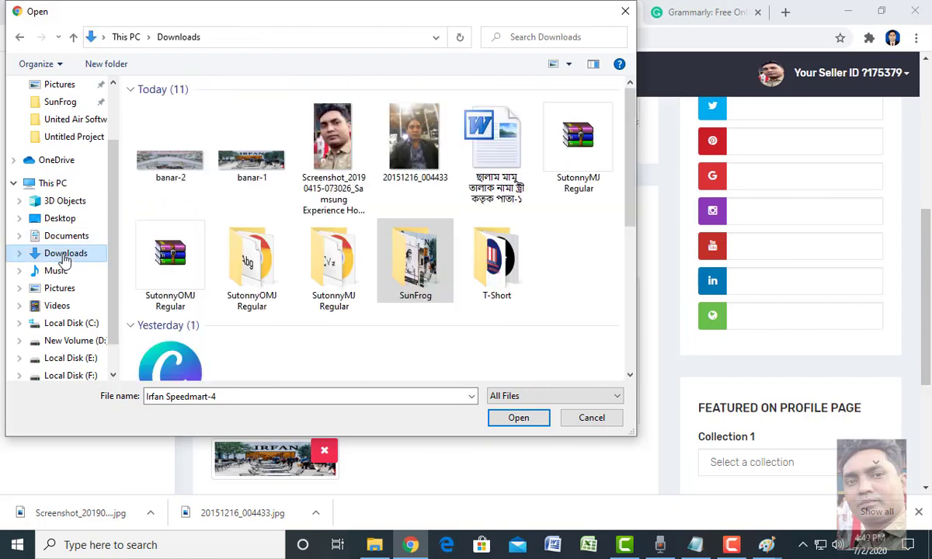
click(165, 167)
click(518, 419)
- Save the profile changes and check the banner thumbnails on the reloaded page
scroll(488, 390, down, 2)
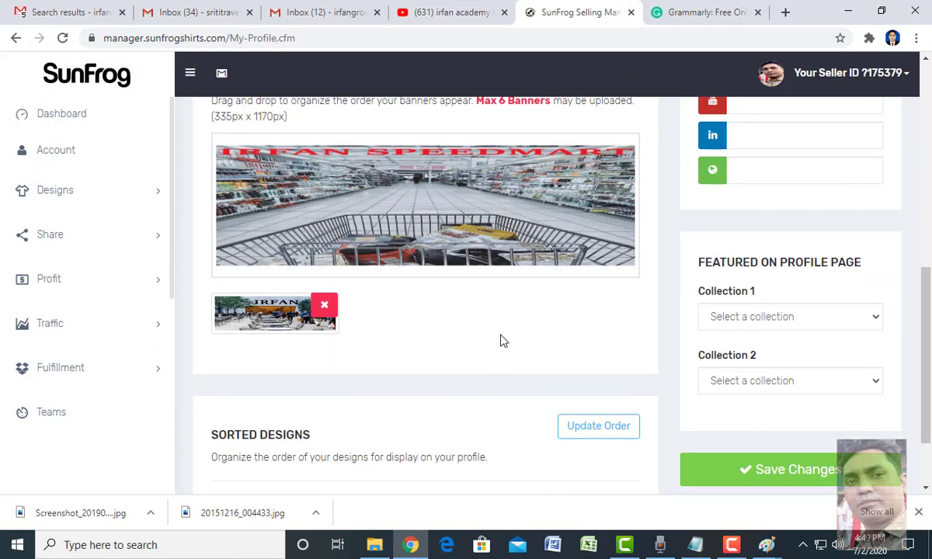
scroll(511, 317, down, 2)
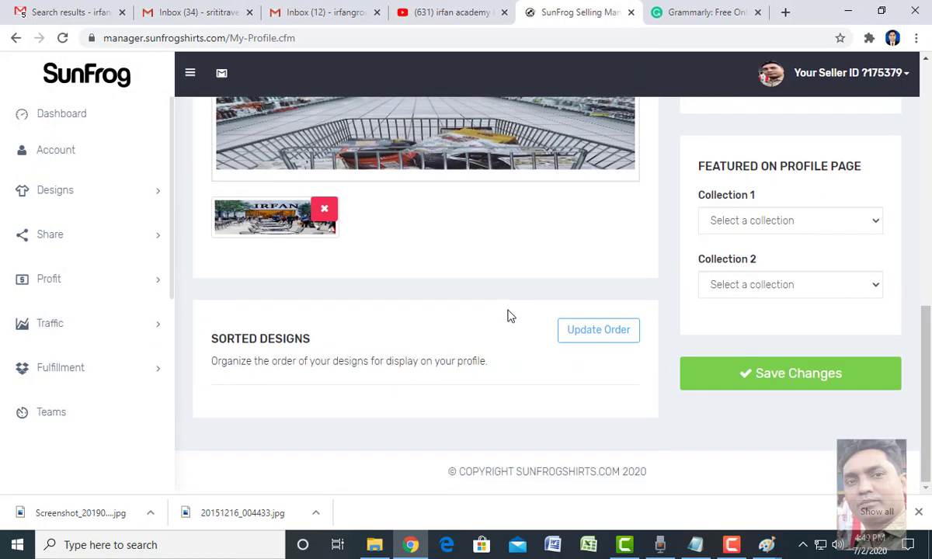
click(804, 381)
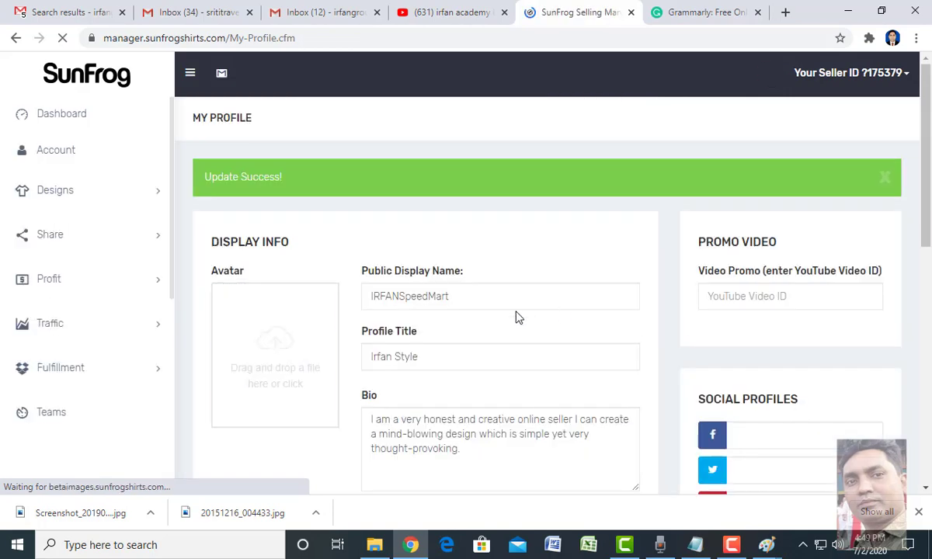
scroll(516, 319, down, 6)
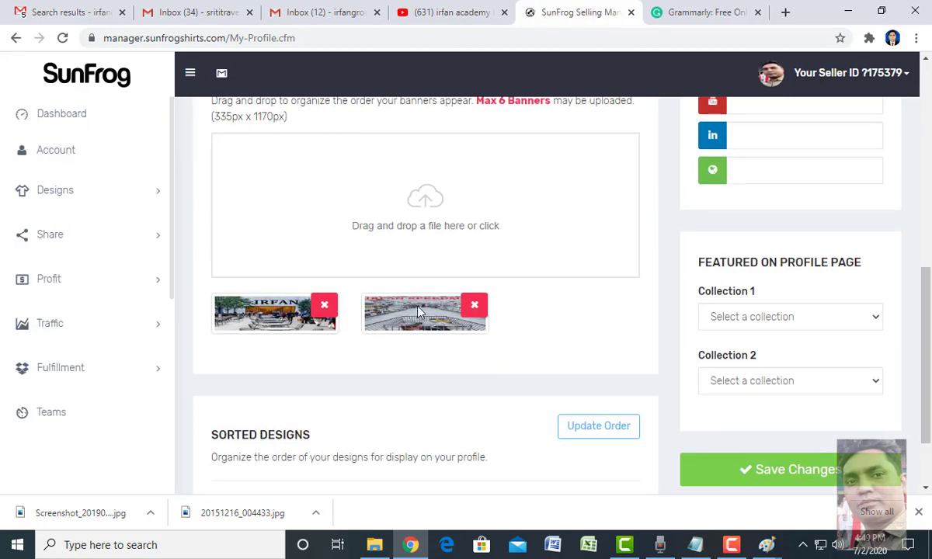
scroll(417, 311, up, 3)
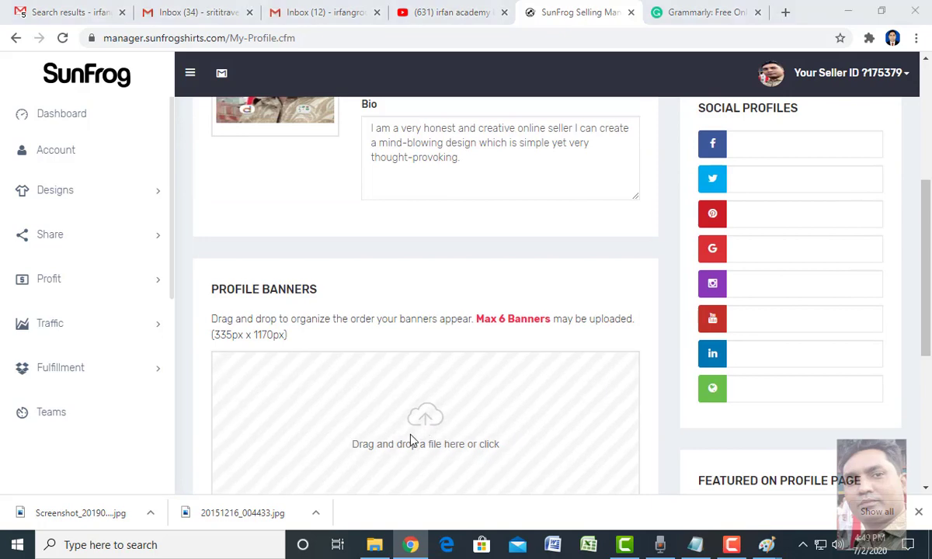
- From the profile banner file chooser, open the SunFrog folder's Irfan Speedmart-2 image in Paint
click(412, 441)
double_click(425, 266)
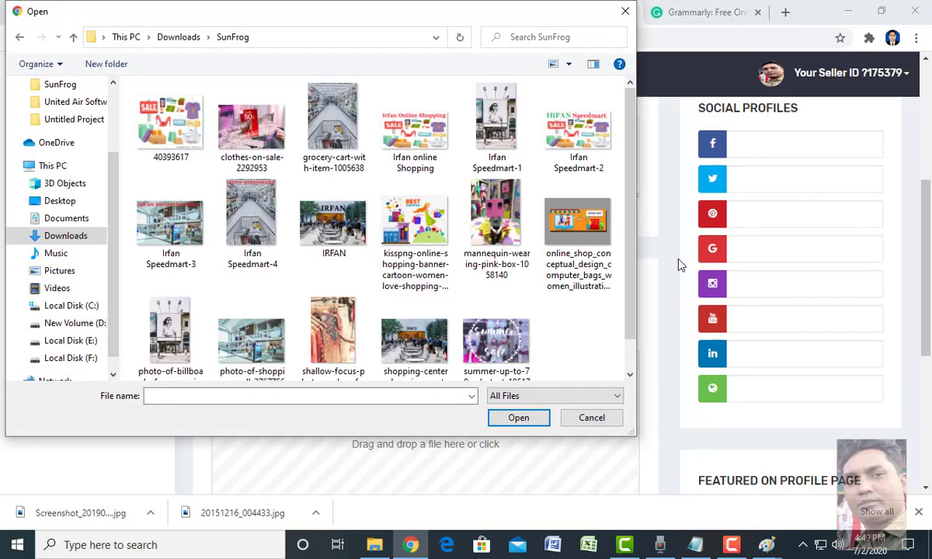
click(575, 148)
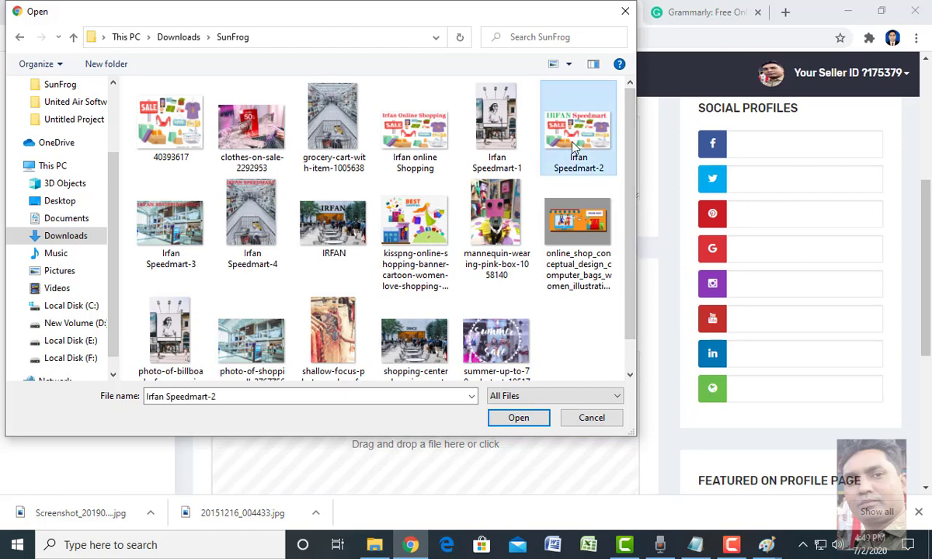
right_click(575, 148)
mouse_move(625, 286)
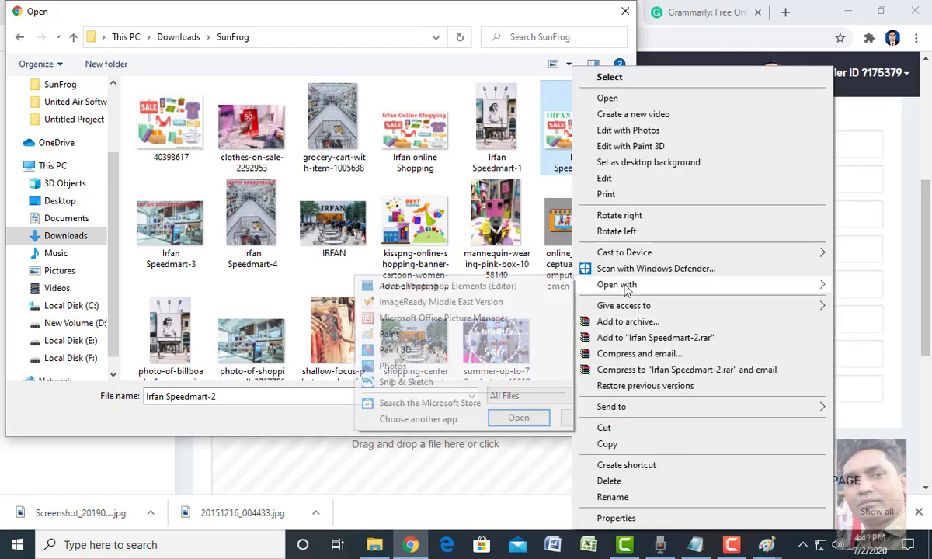
click(381, 344)
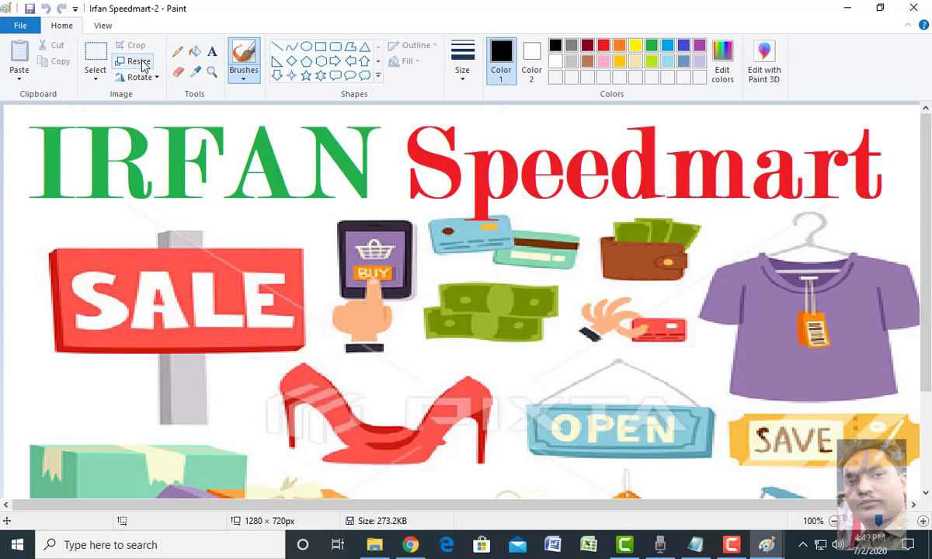
- Resize the Irfan Speedmart-2 image to 1170 pixels horizontally and 335 pixels vertically
click(138, 61)
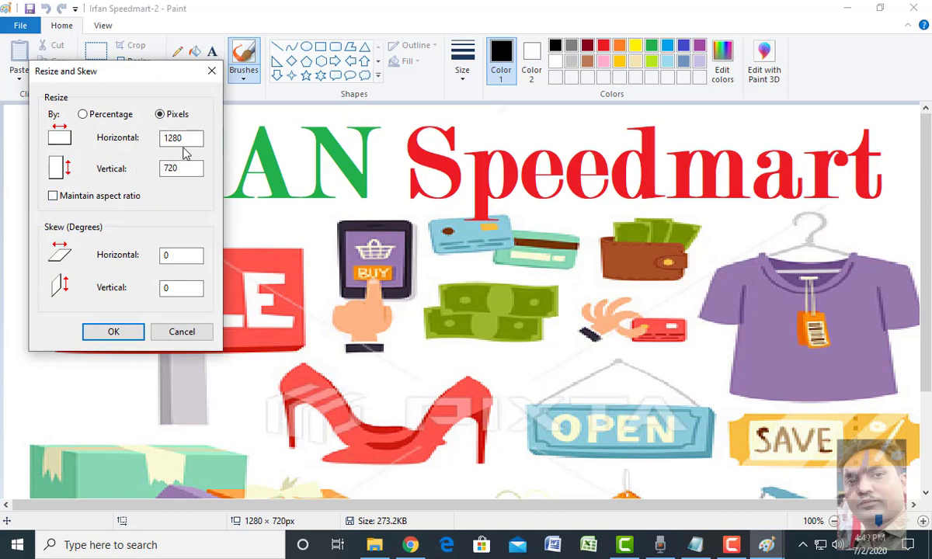
double_click(167, 138)
double_click(199, 171)
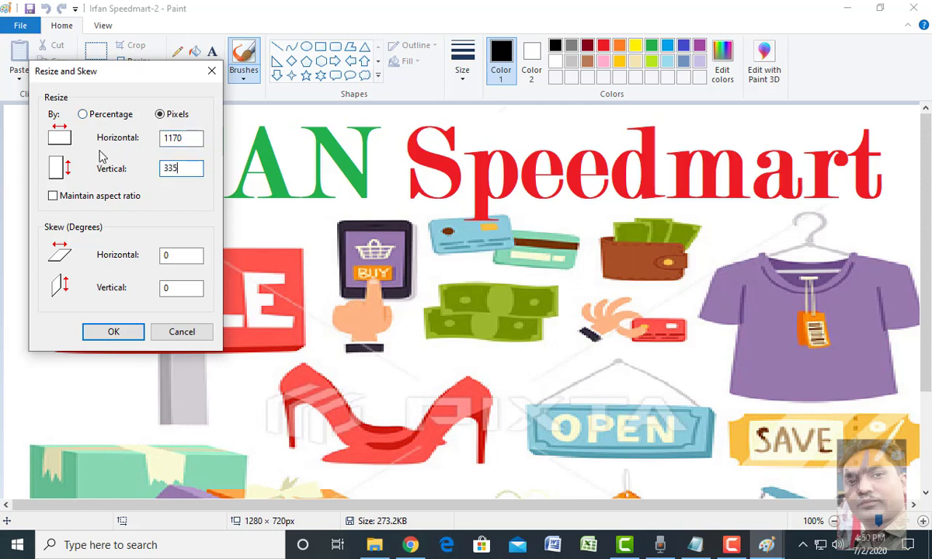
click(119, 332)
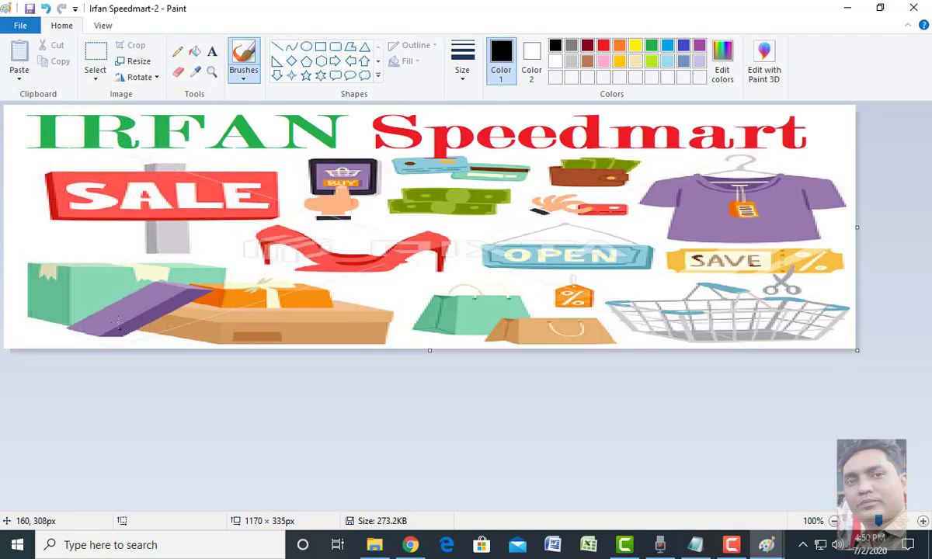
- Start saving a copy of the resized Irfan Speedmart-2 image in Downloads under the name banar-3
click(21, 27)
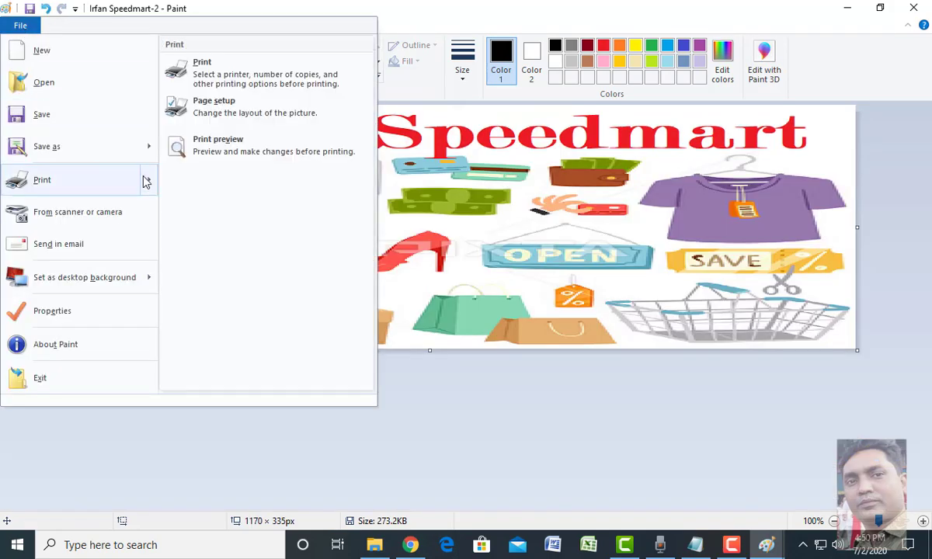
mouse_move(150, 155)
click(194, 110)
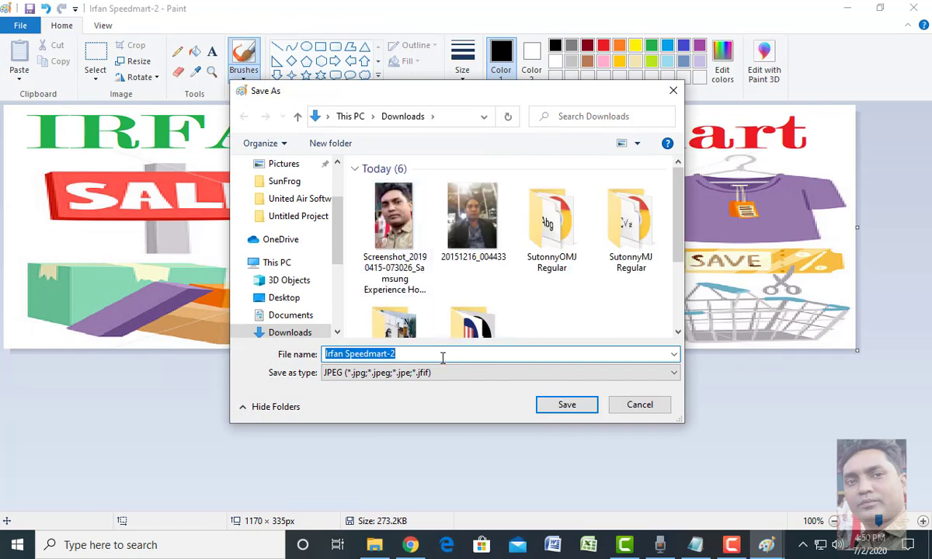
click(400, 353)
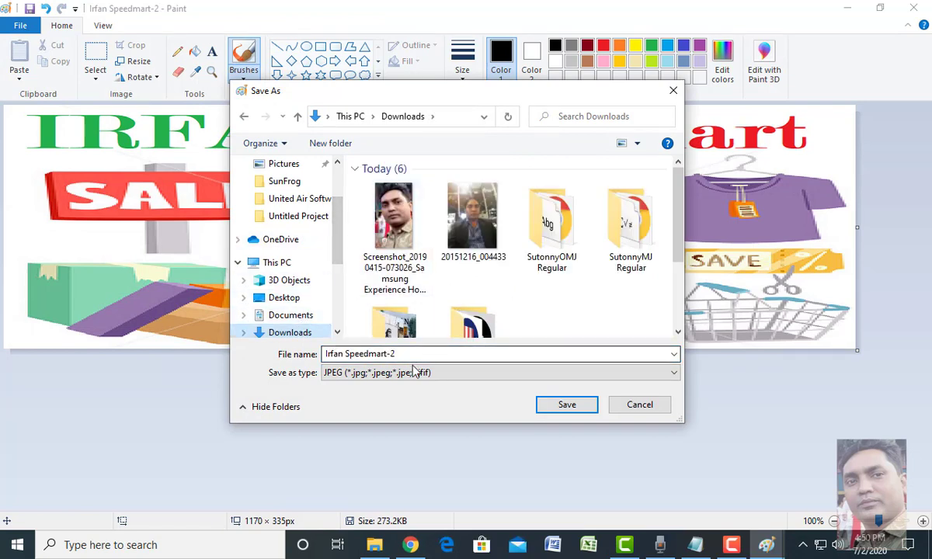
key(ctrl+a)
text(b)
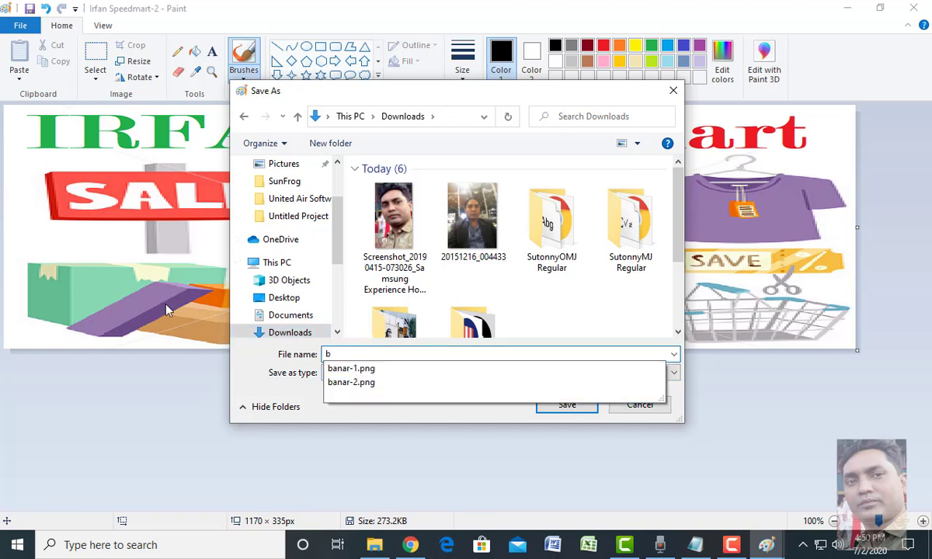
click(346, 383)
click(377, 355)
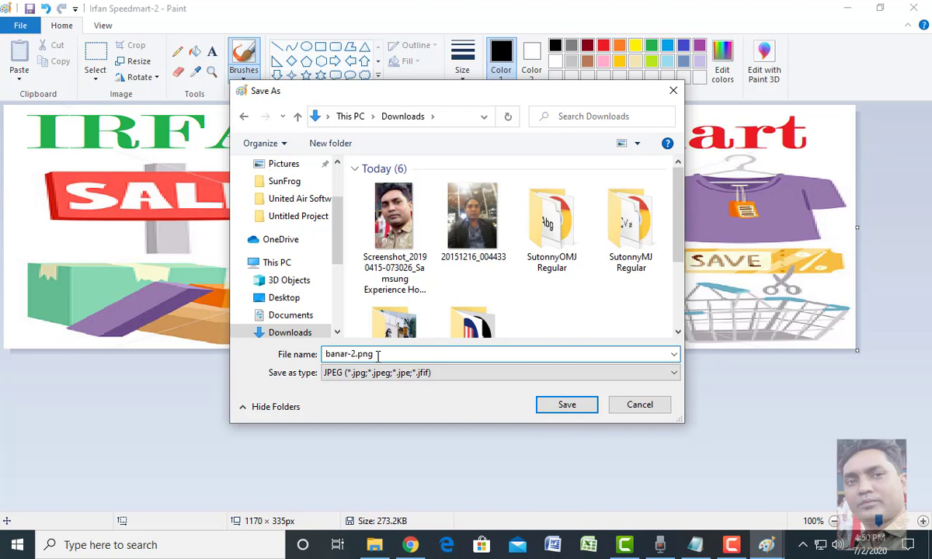
key(BackSpace)
key(BackSpace)
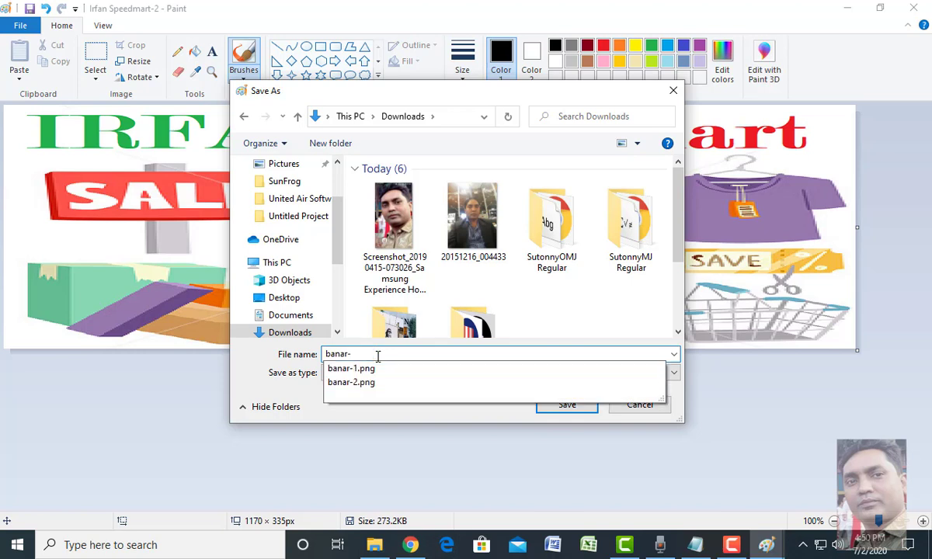
text(3)
- Set the copy's file type to PNG and save it, accepting the loss of transparency
click(597, 374)
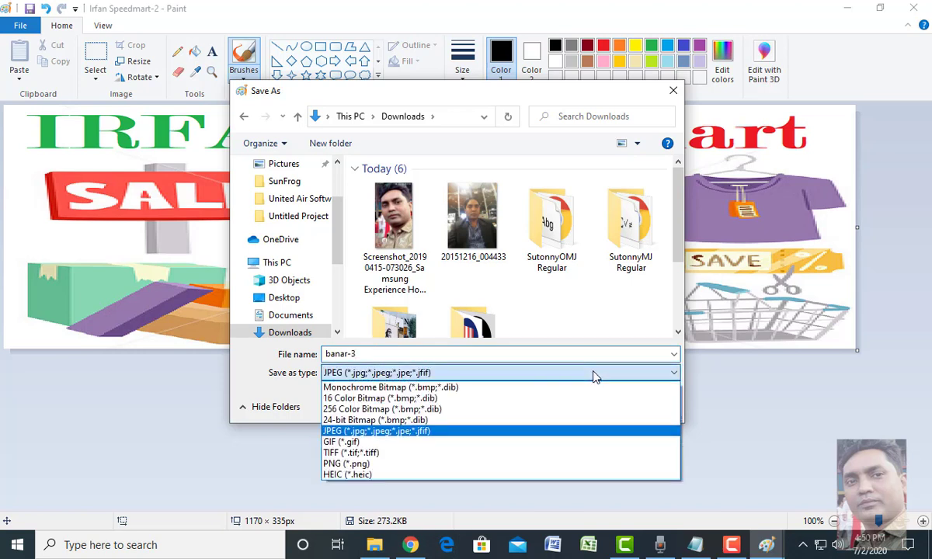
click(360, 464)
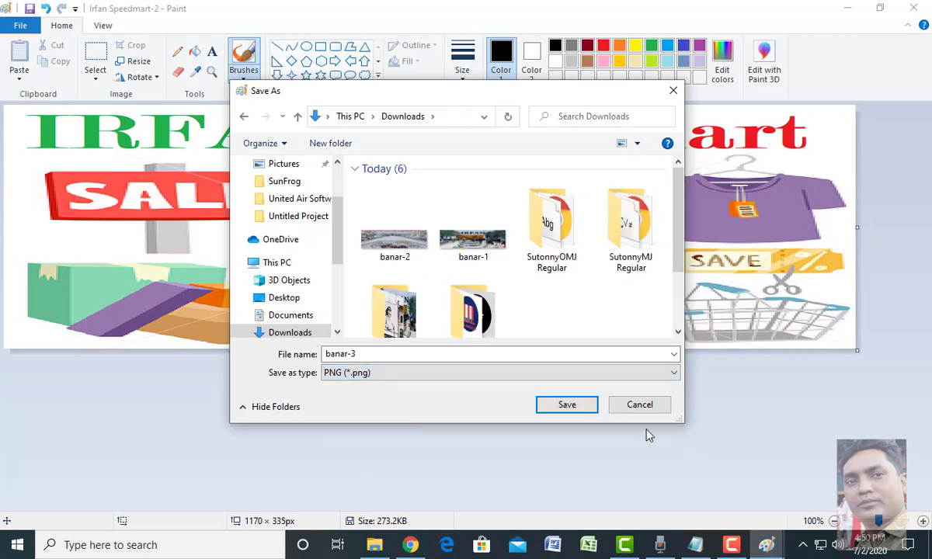
click(568, 407)
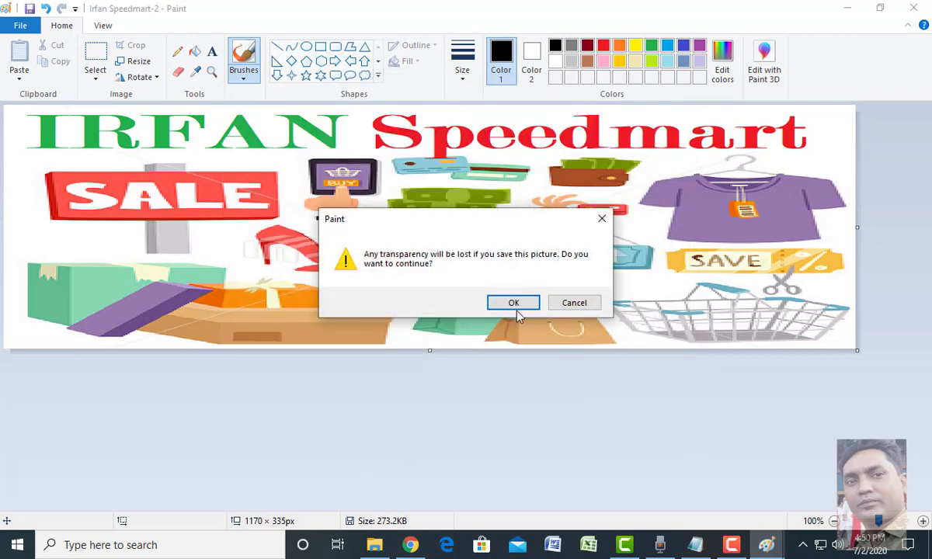
click(513, 303)
- Switch back to Chrome and choose banar-3 from Downloads as the new profile banner file
key(alt+Tab)
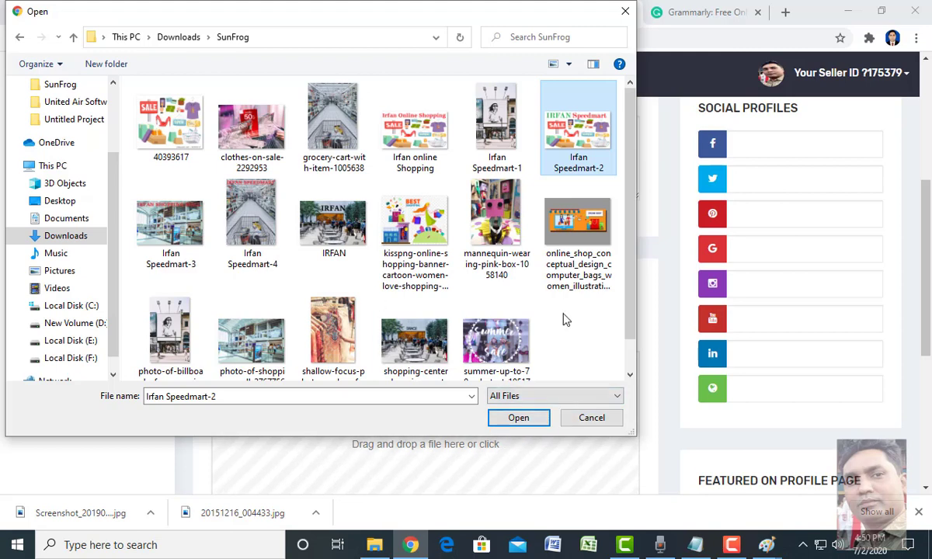
click(65, 236)
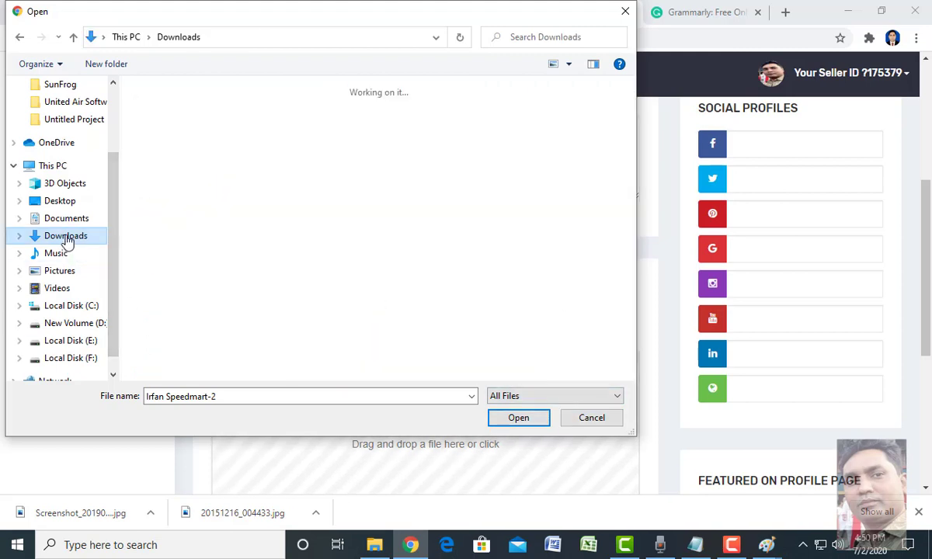
click(170, 162)
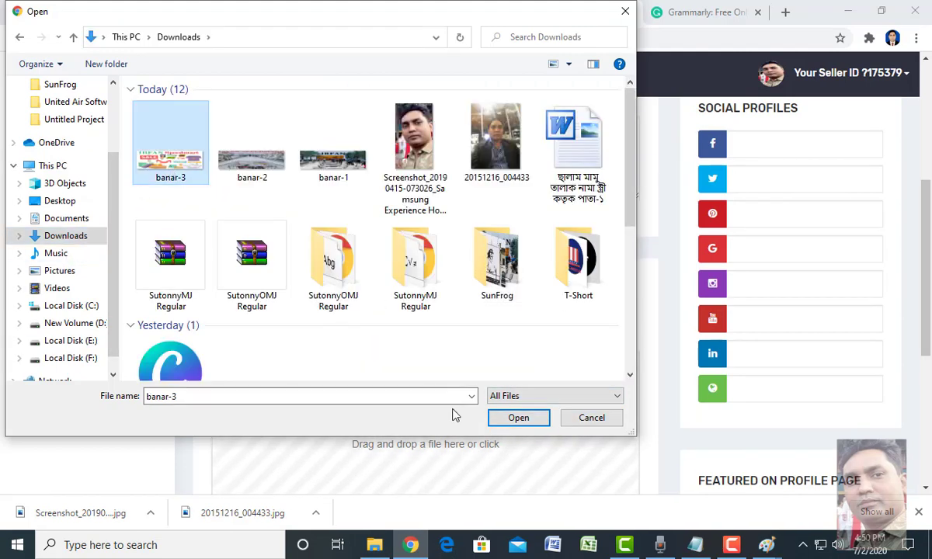
click(518, 418)
scroll(505, 404, down, 5)
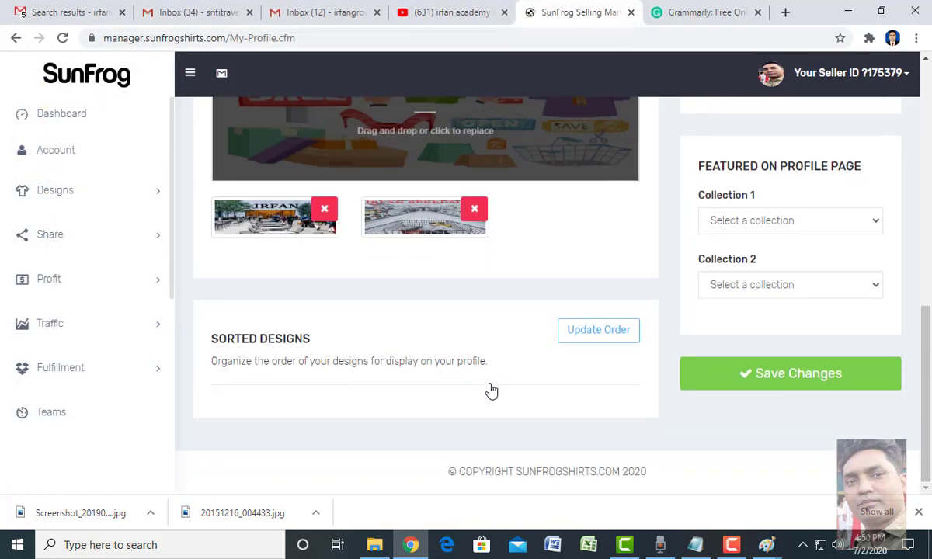
scroll(542, 380, up, 2)
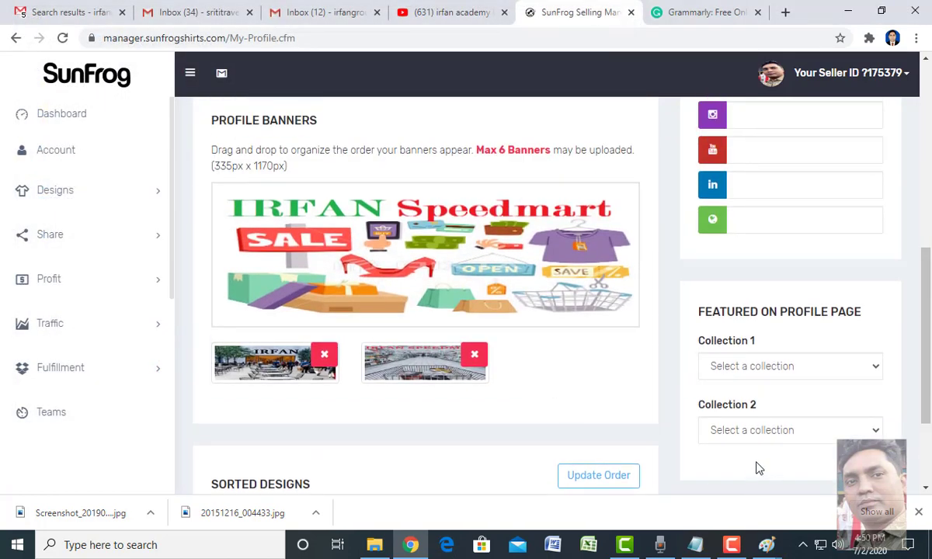
- Save the profile with the third banner and check the banner thumbnails on the reloaded page
scroll(660, 474, down, 1)
scroll(659, 474, down, 3)
click(770, 385)
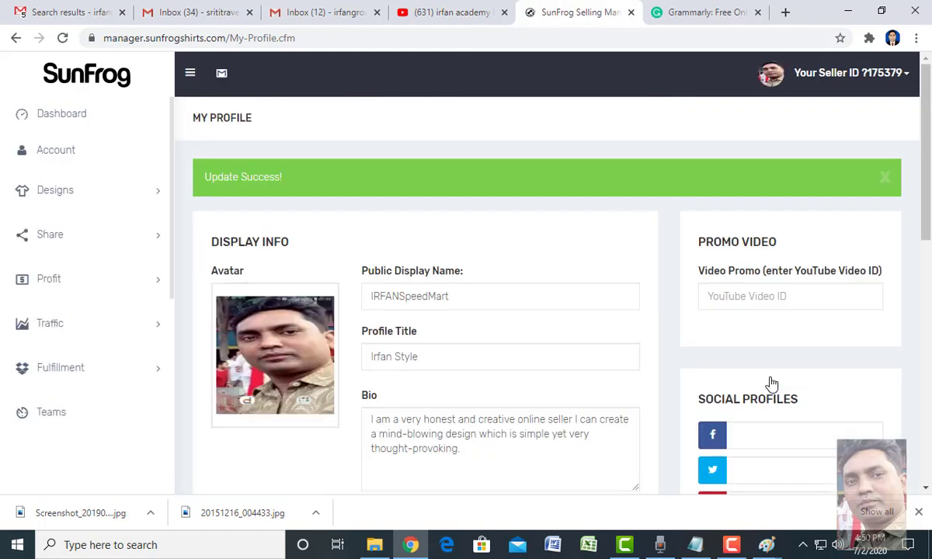
scroll(558, 312, down, 7)
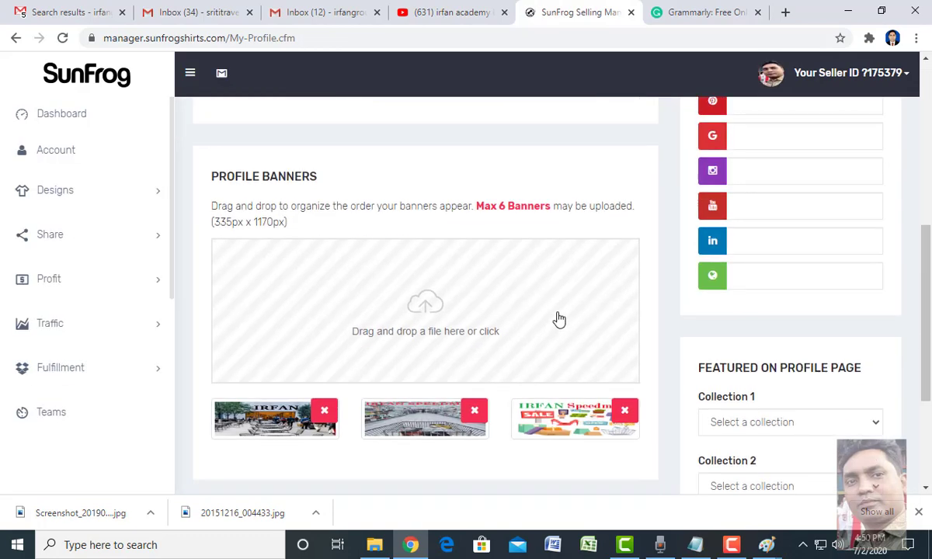
scroll(558, 319, up, 3)
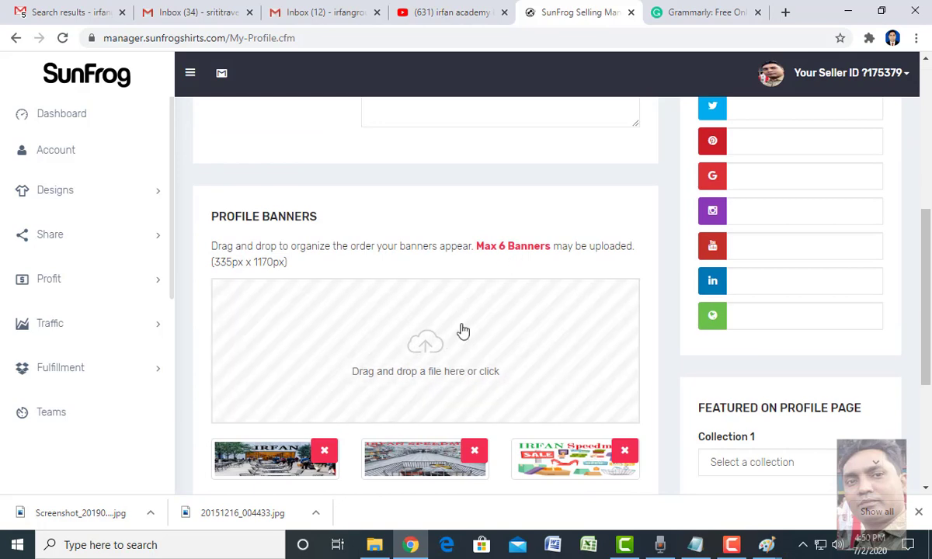
- Open the profile banner file chooser and go to the SunFrog folder in Downloads
click(426, 355)
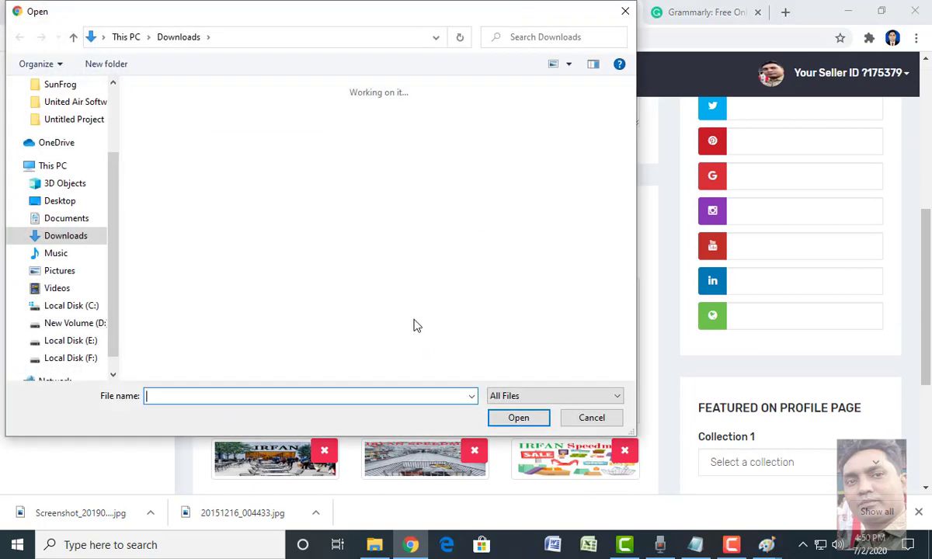
double_click(476, 254)
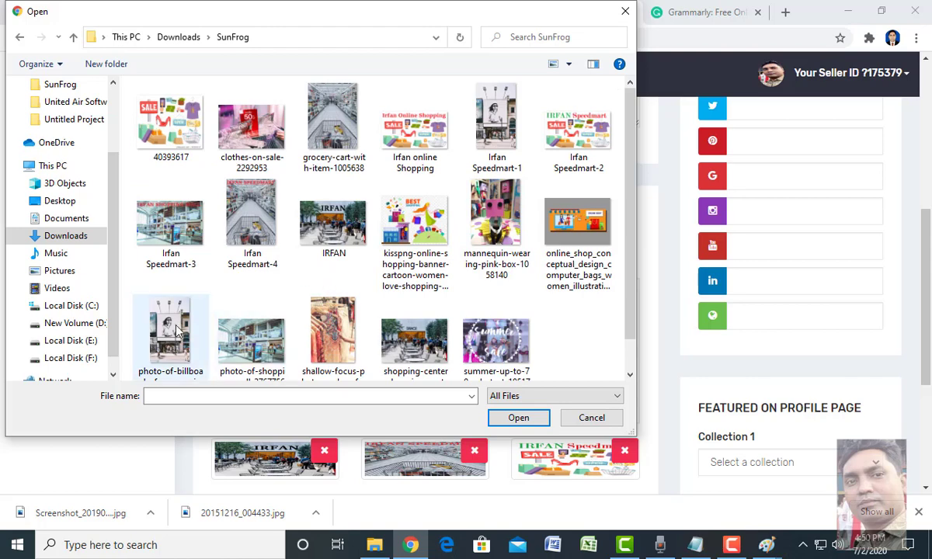
scroll(403, 313, down, 1)
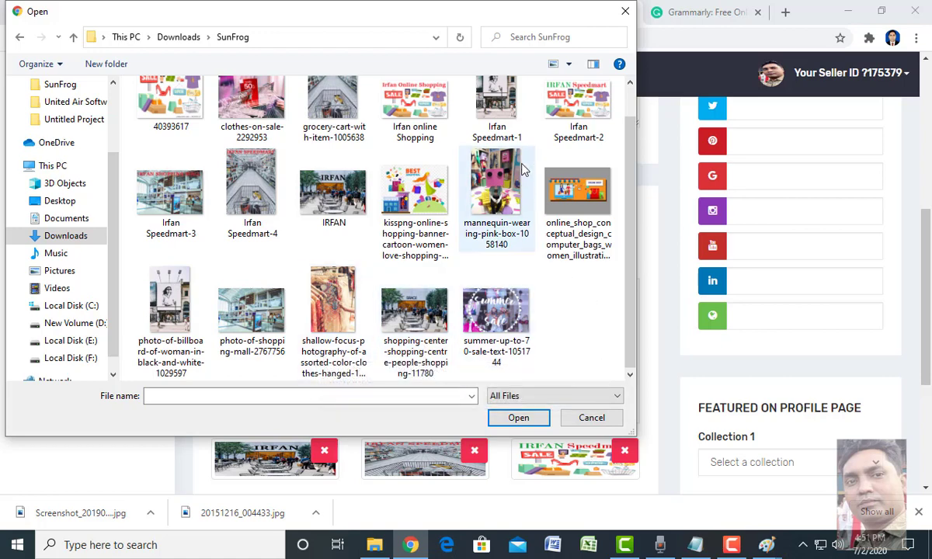
- Open the Irfan Speedmart-1 image from the SunFrog folder in Paint
click(495, 109)
right_click(495, 138)
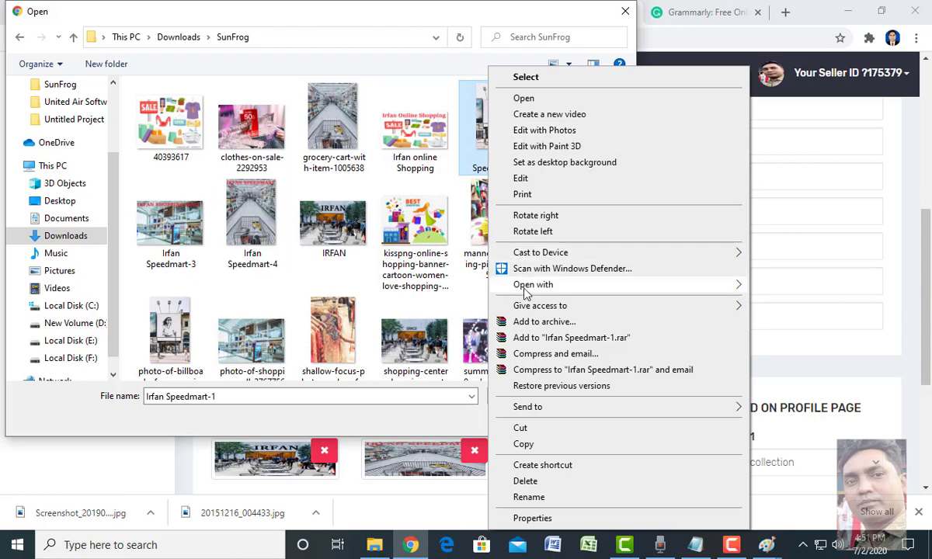
mouse_move(498, 285)
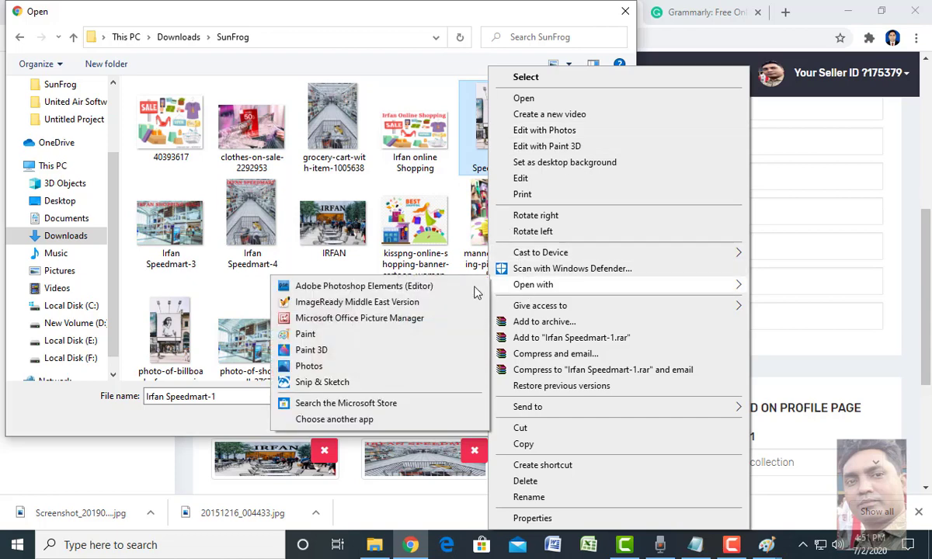
click(303, 336)
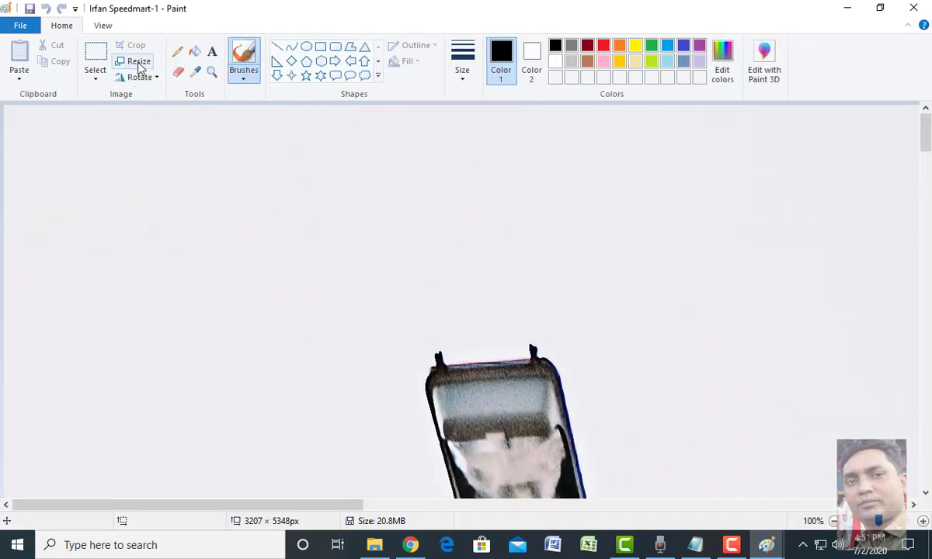
- Try resizing the Irfan Speedmart-1 image to 11770 by 335 pixels without maintaining aspect ratio, and close it without saving
click(138, 62)
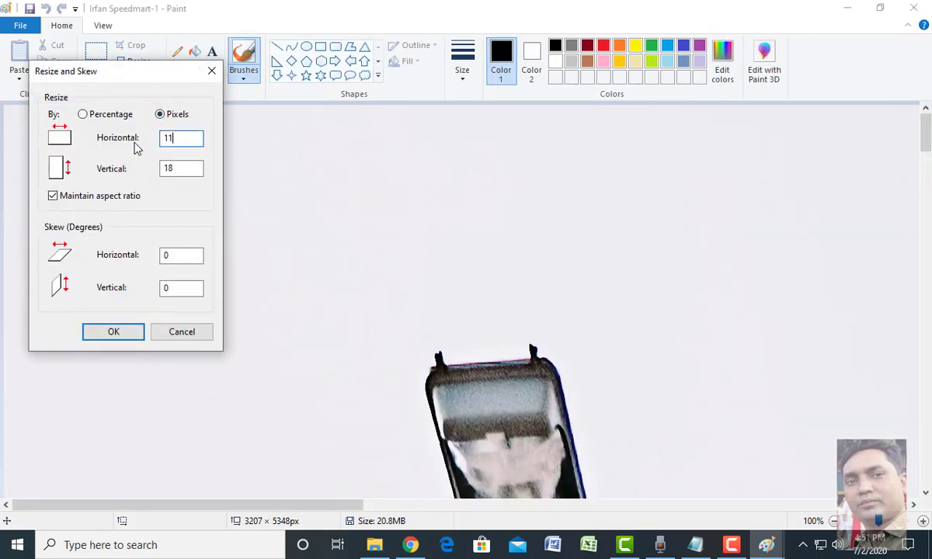
double_click(196, 170)
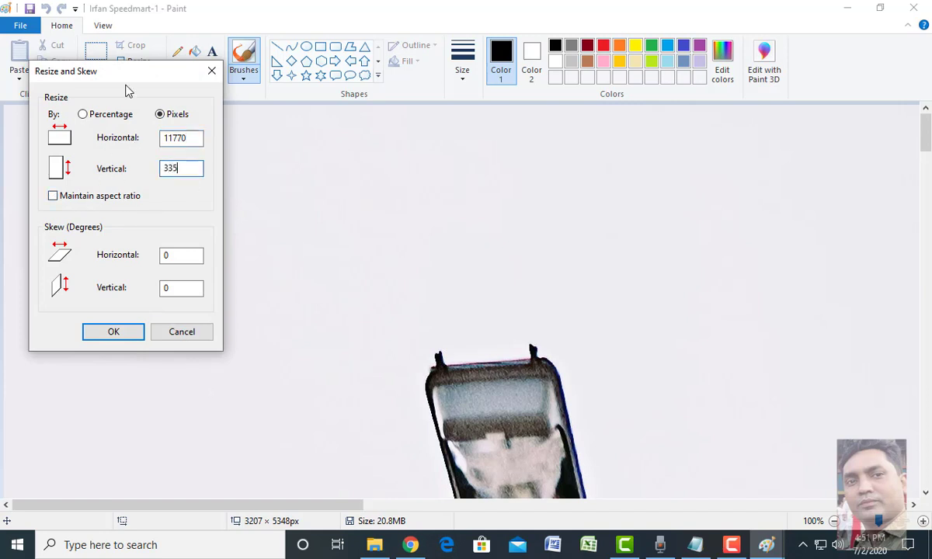
click(113, 329)
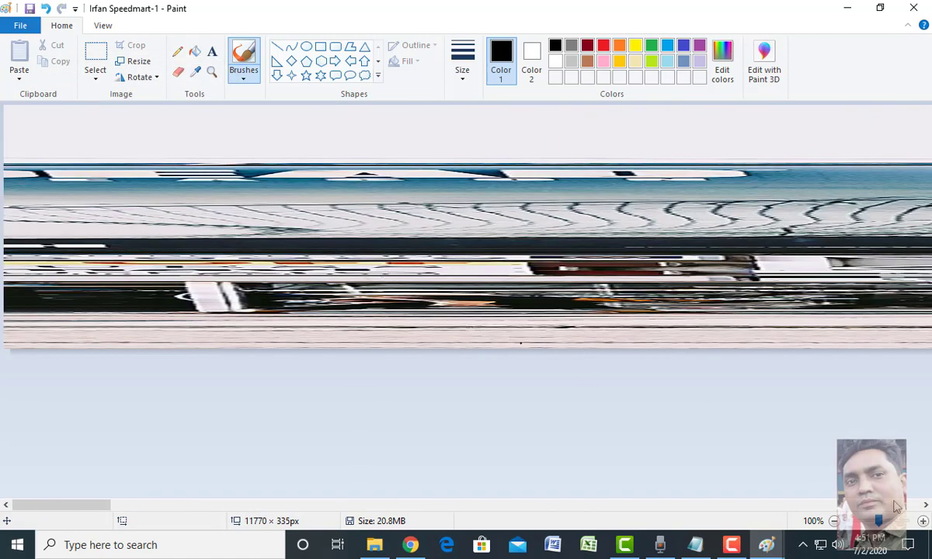
scroll(699, 429, down, 3)
scroll(690, 416, up, 4)
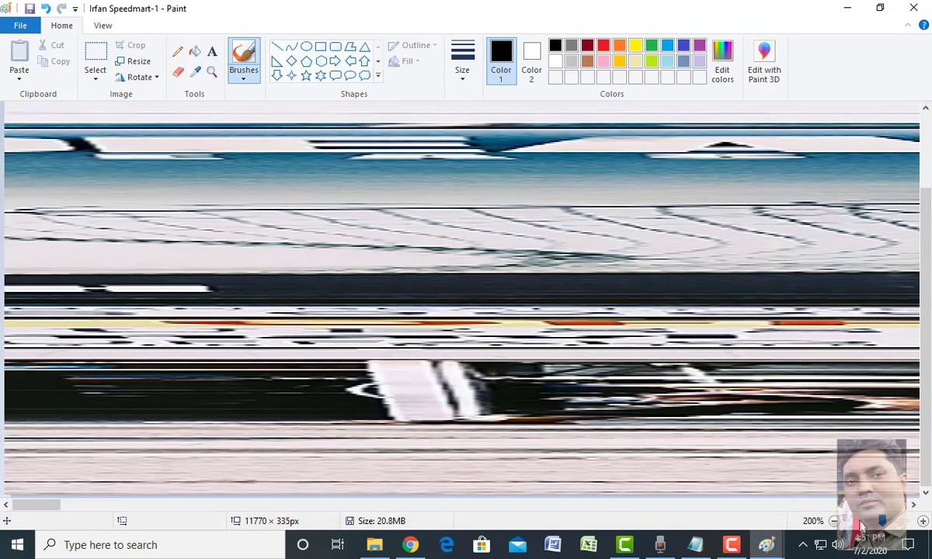
click(835, 521)
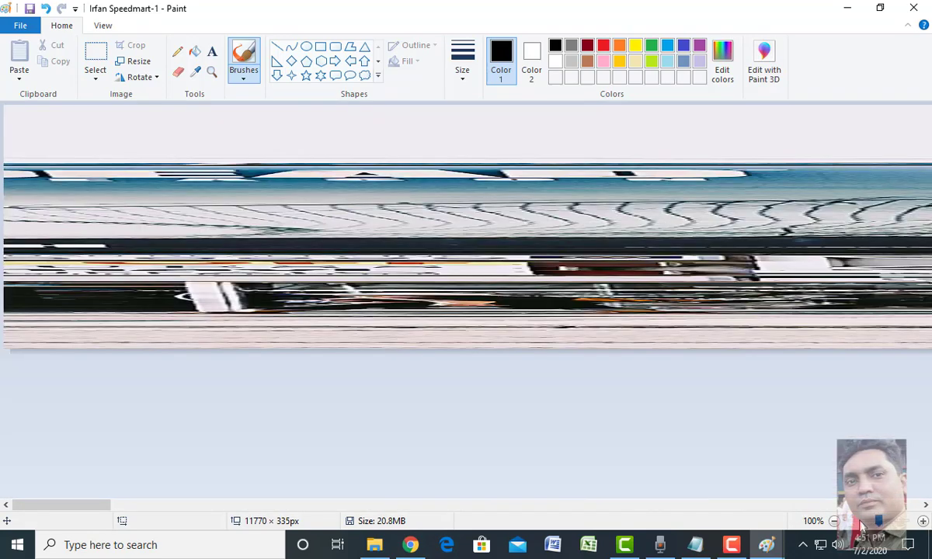
click(835, 521)
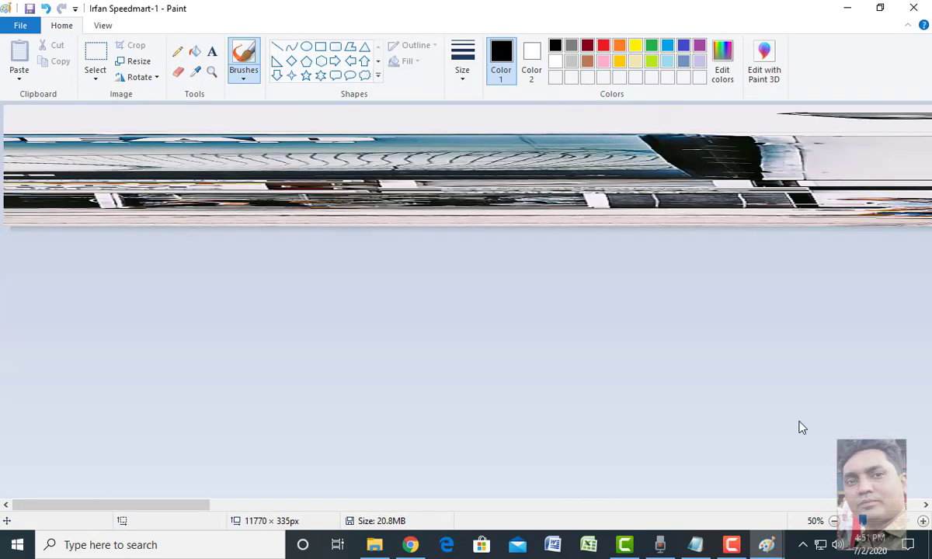
click(914, 8)
click(498, 288)
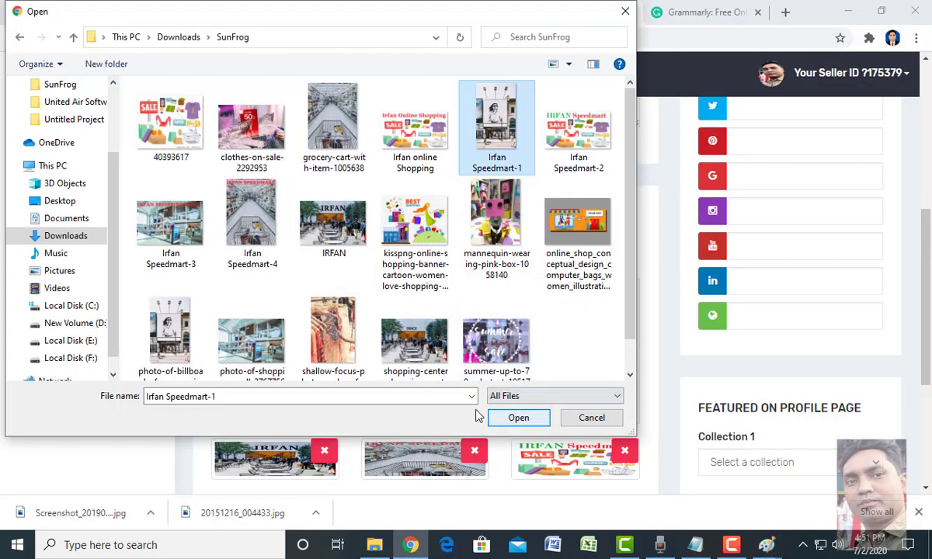
- From the banner file chooser, open the SunFrog folder's Irfan Speedmart-3 image in Paint
right_click(174, 239)
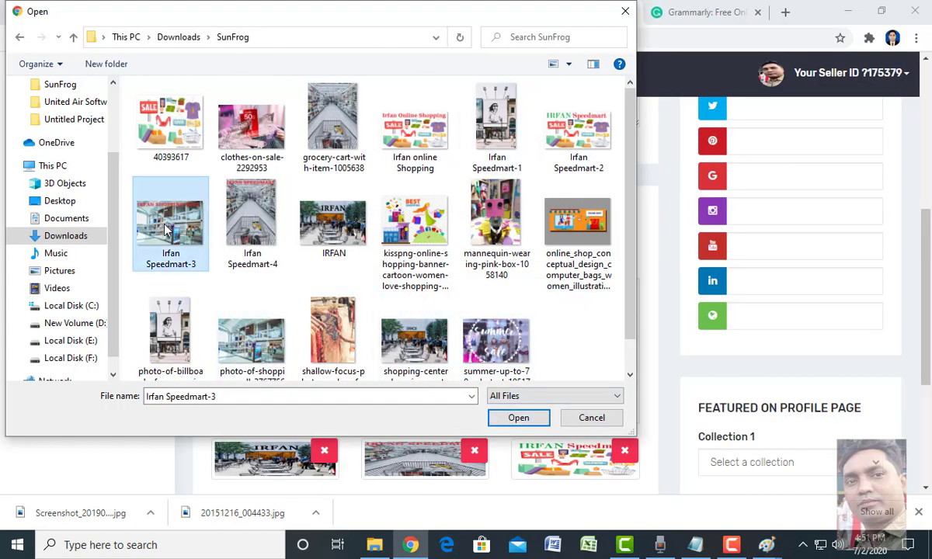
mouse_move(256, 285)
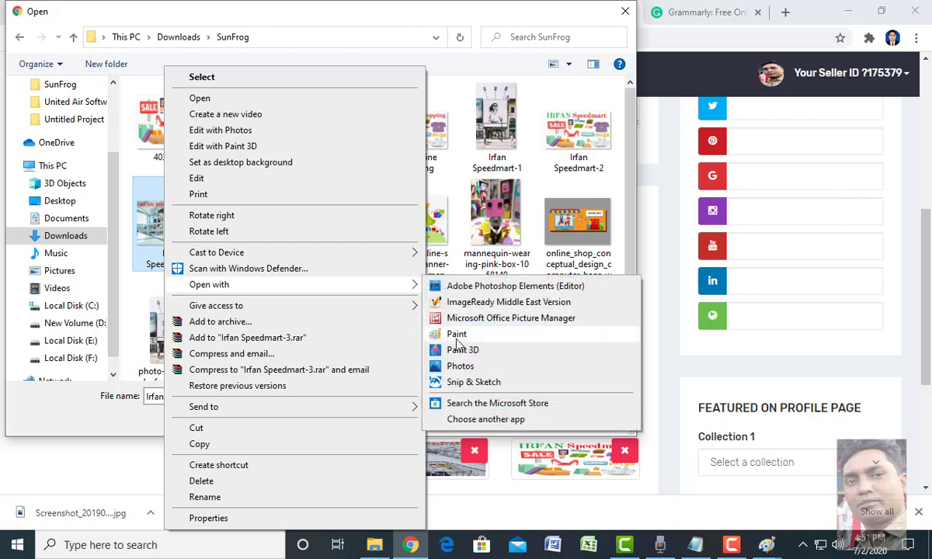
click(462, 350)
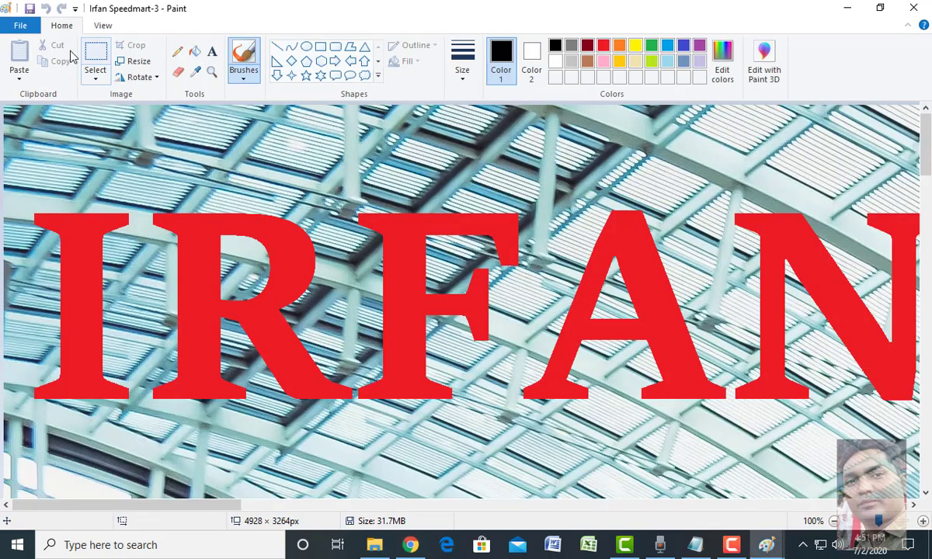
- Resize the Irfan Speedmart-3 image to 11770 by 335 pixels without maintaining the aspect ratio
click(133, 62)
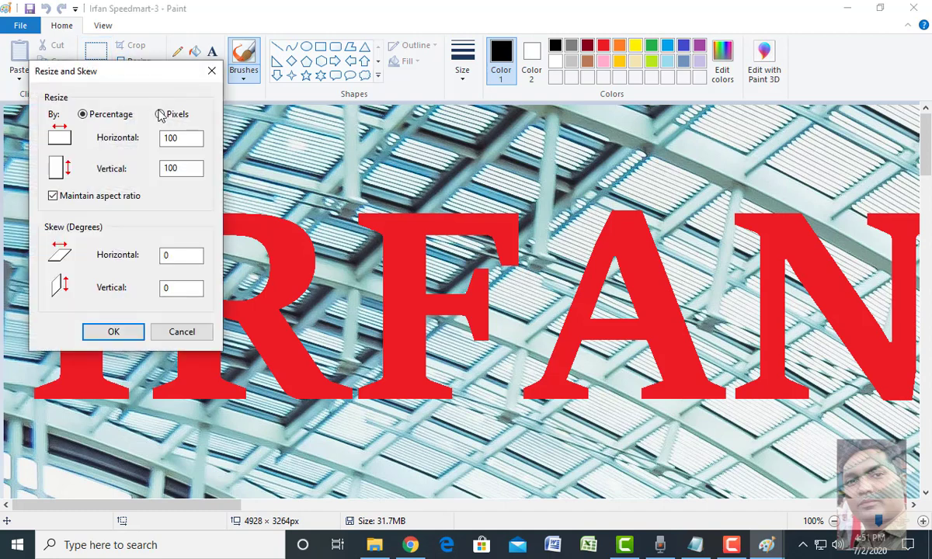
click(163, 115)
text(1)
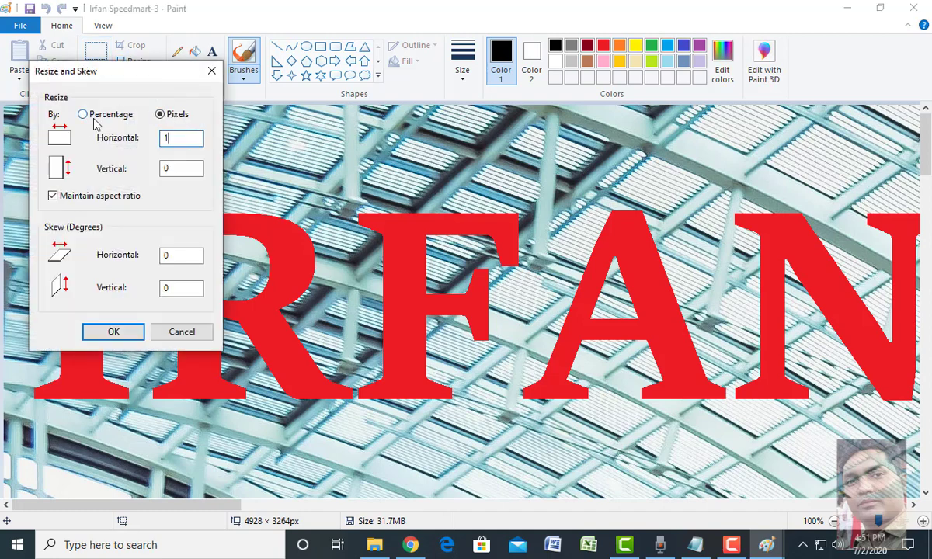
click(66, 200)
double_click(172, 168)
text(335)
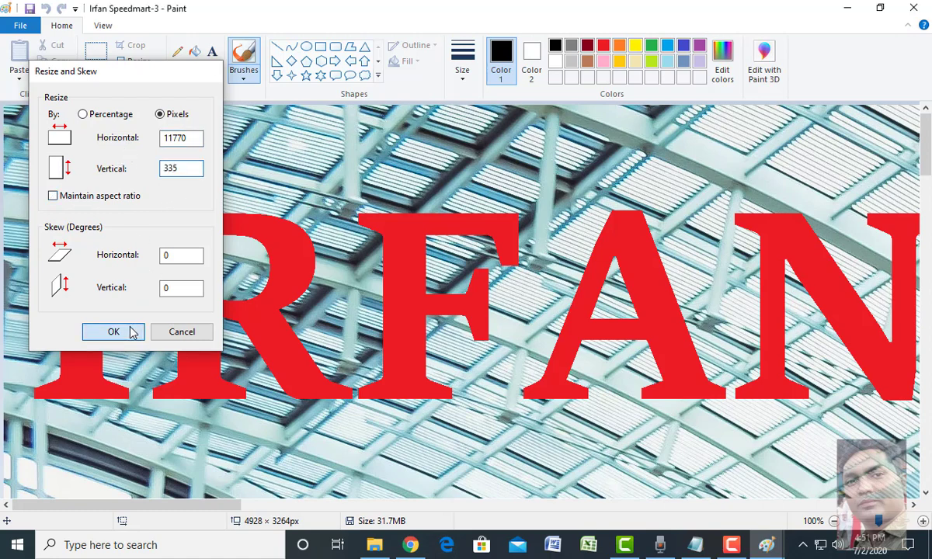
click(114, 332)
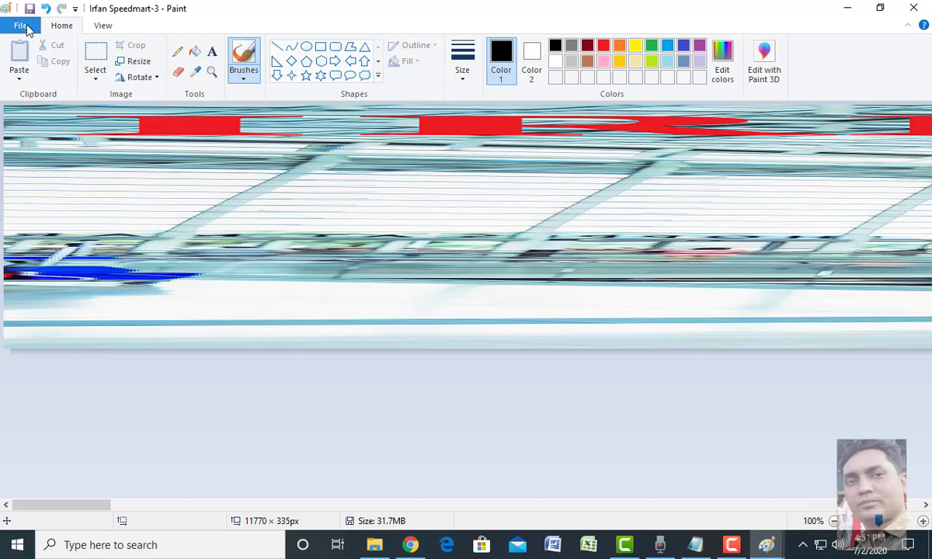
- Save the resized image as the PNG file banar-4 in Downloads, accepting the loss of transparency
click(21, 26)
mouse_move(144, 149)
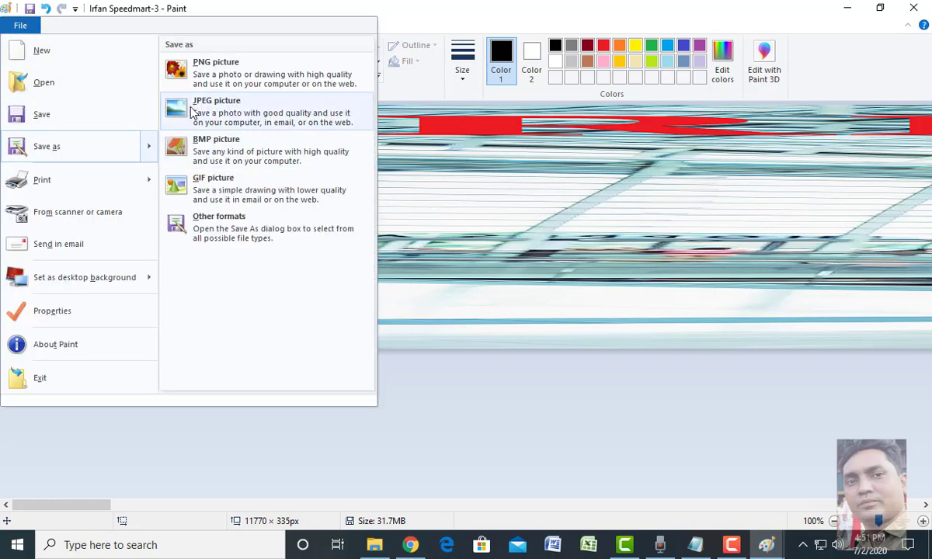
click(209, 71)
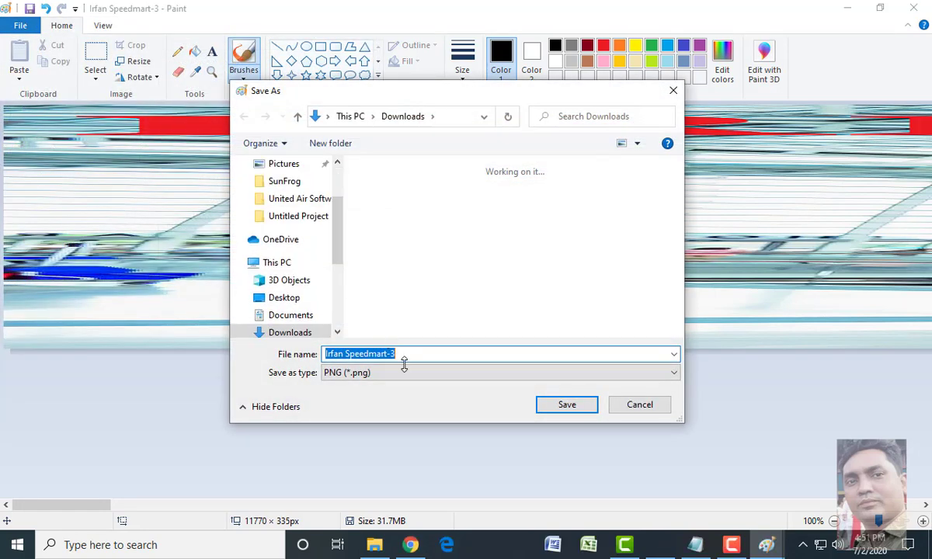
text(ba)
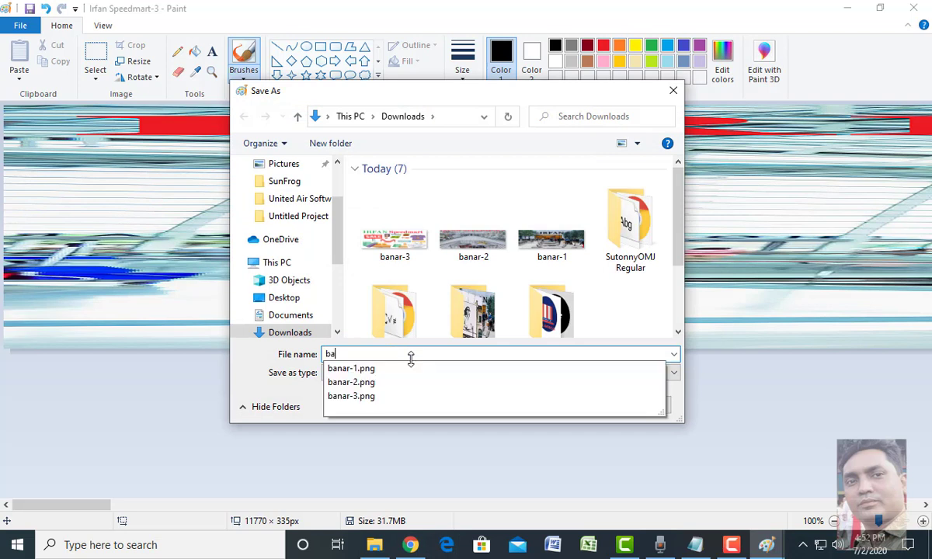
click(377, 397)
key(Right)
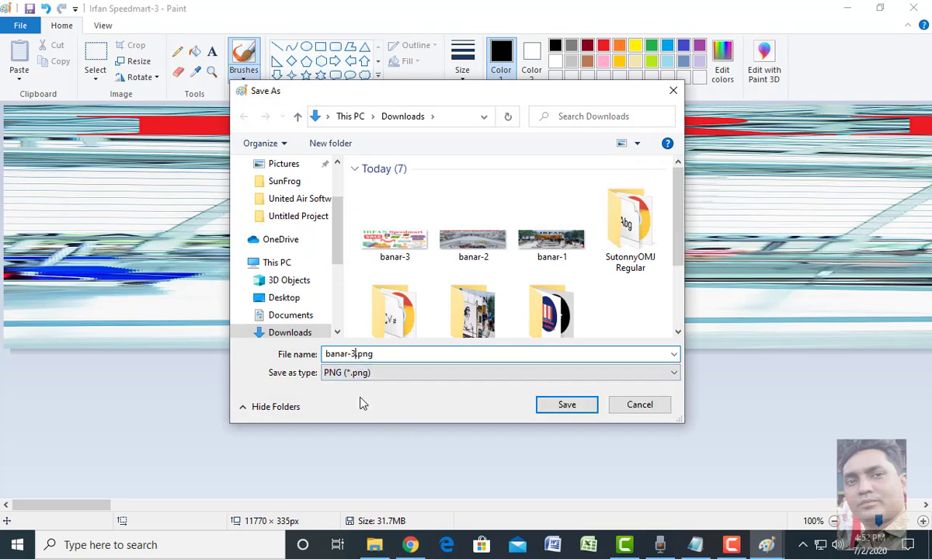
key(BackSpace)
key(BackSpace)
text(-4)
click(575, 409)
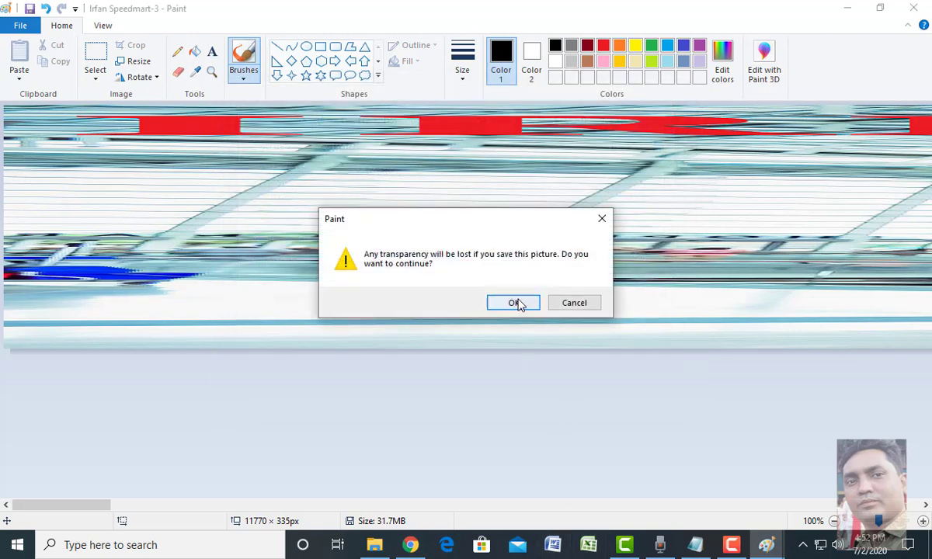
click(516, 303)
- Switch back to Chrome, browse Downloads and its SunFrog folder in the banner file chooser, and close it without choosing a file
key(alt+Tab)
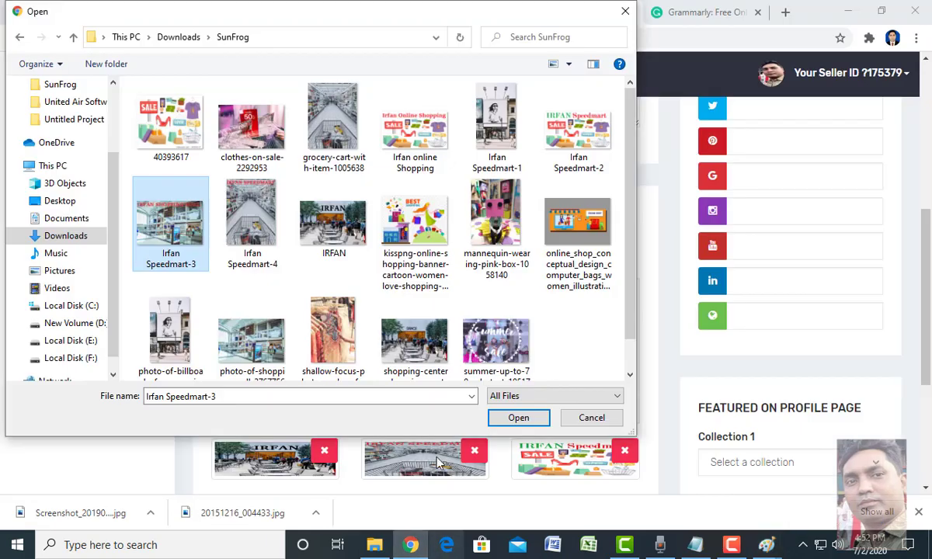
click(67, 241)
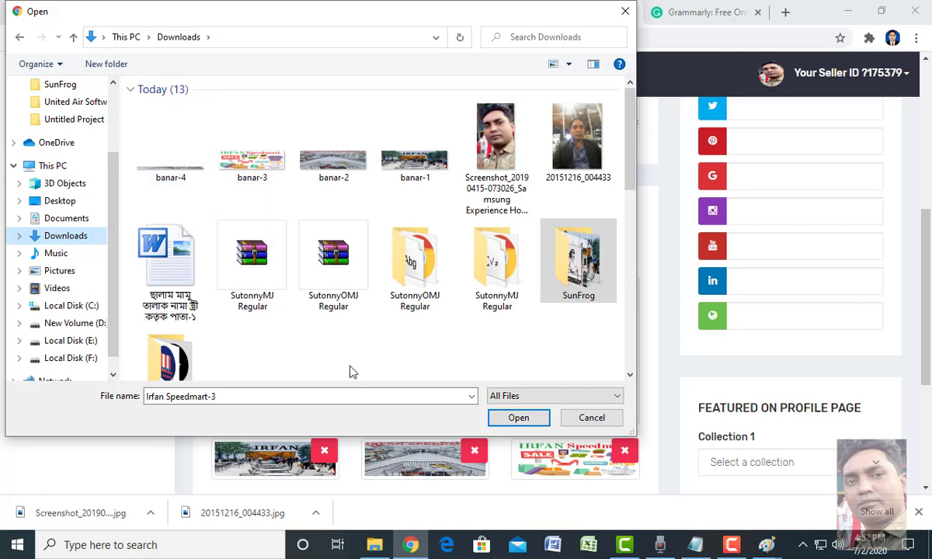
double_click(579, 260)
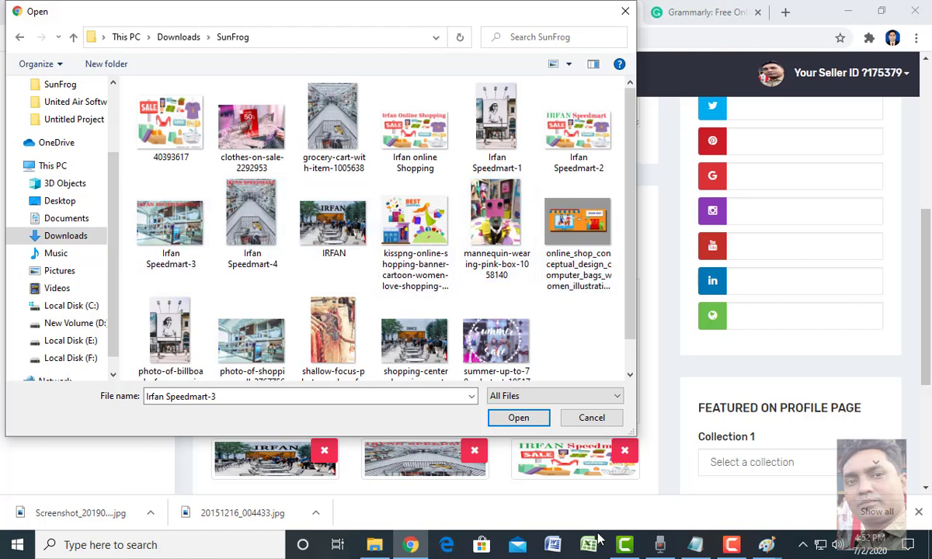
click(384, 513)
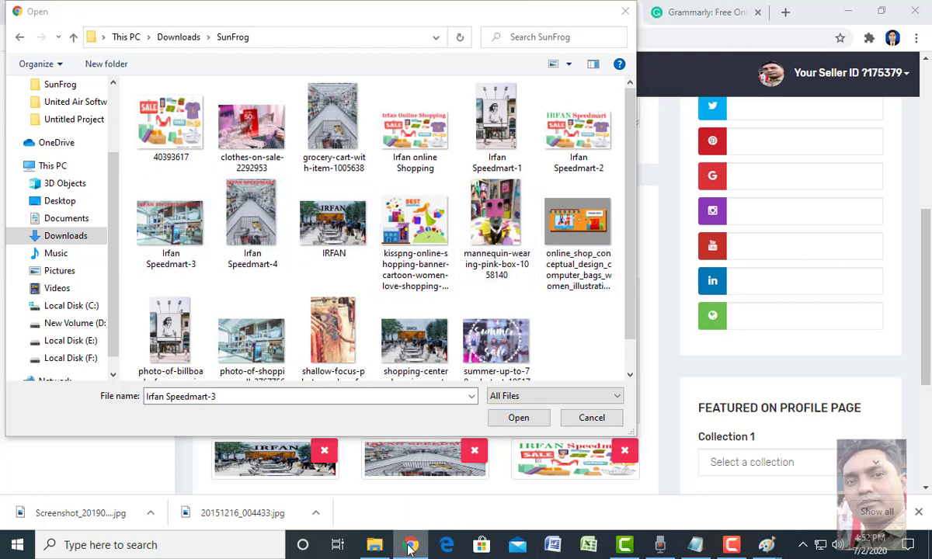
click(592, 418)
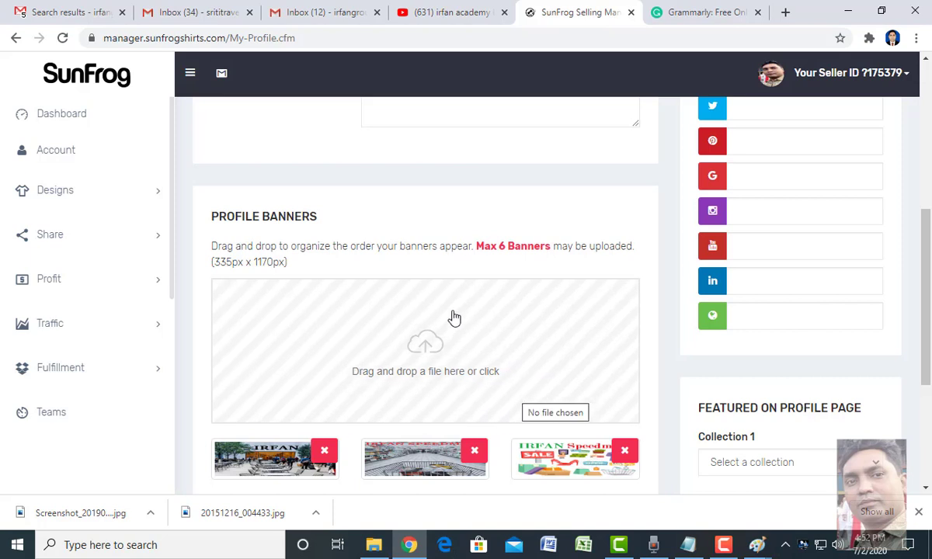
- Save the SunFrog profile changes and check the updated profile page
scroll(448, 311, down, 3)
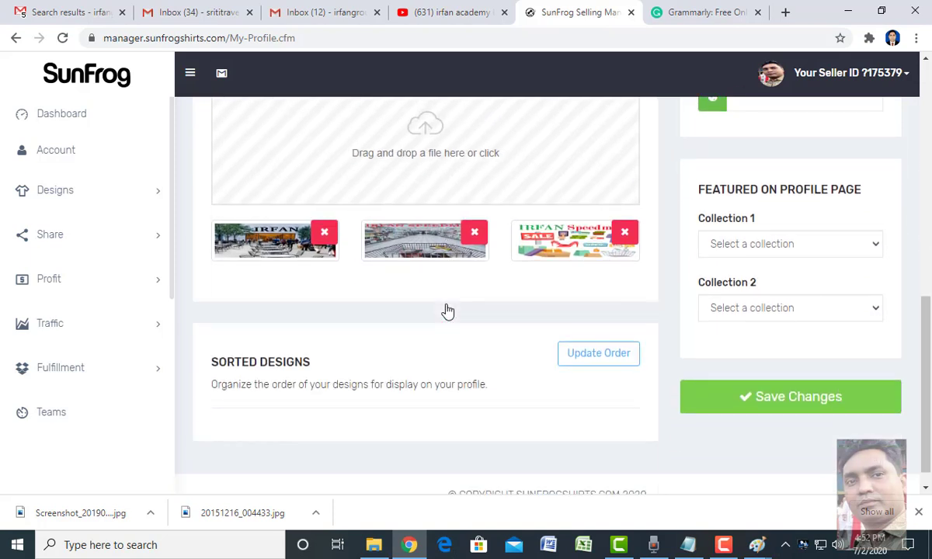
scroll(422, 243, down, 1)
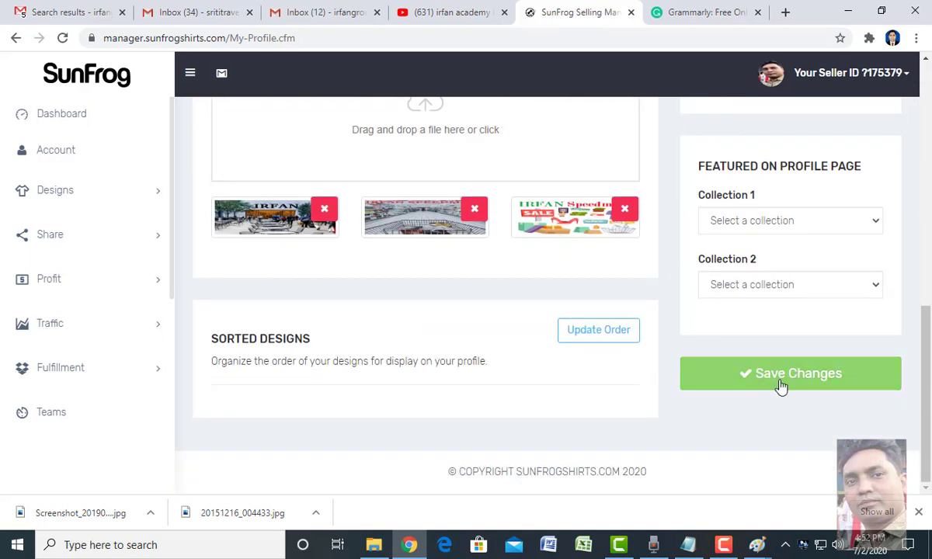
click(781, 386)
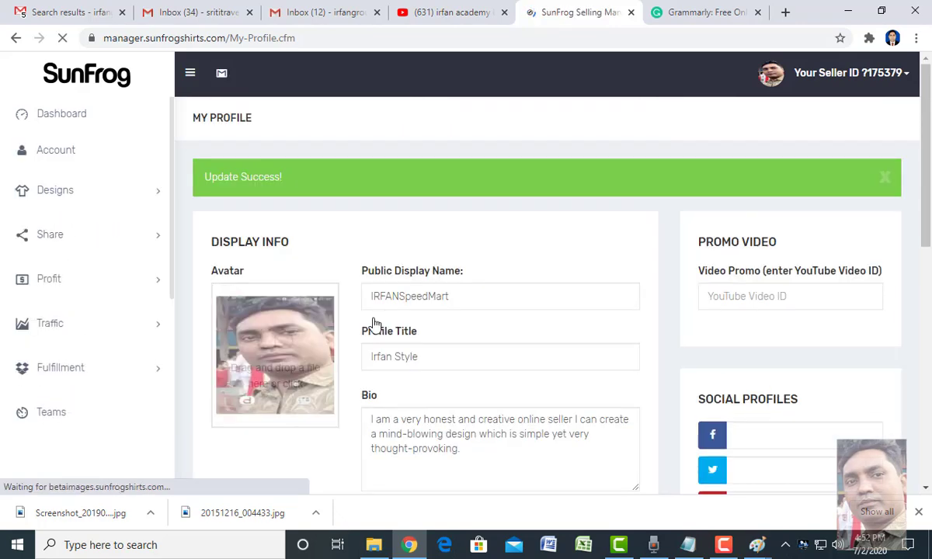
scroll(382, 315, down, 10)
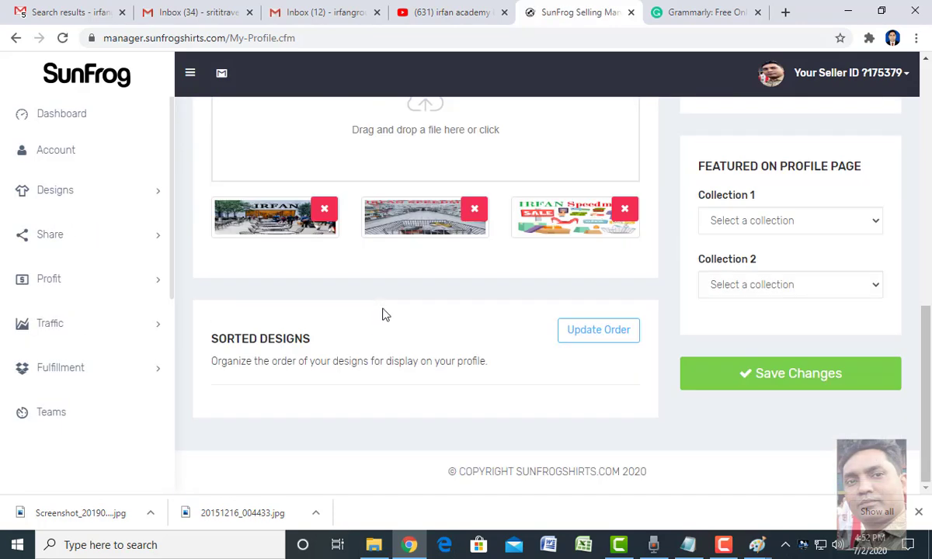
scroll(577, 401, up, 10)
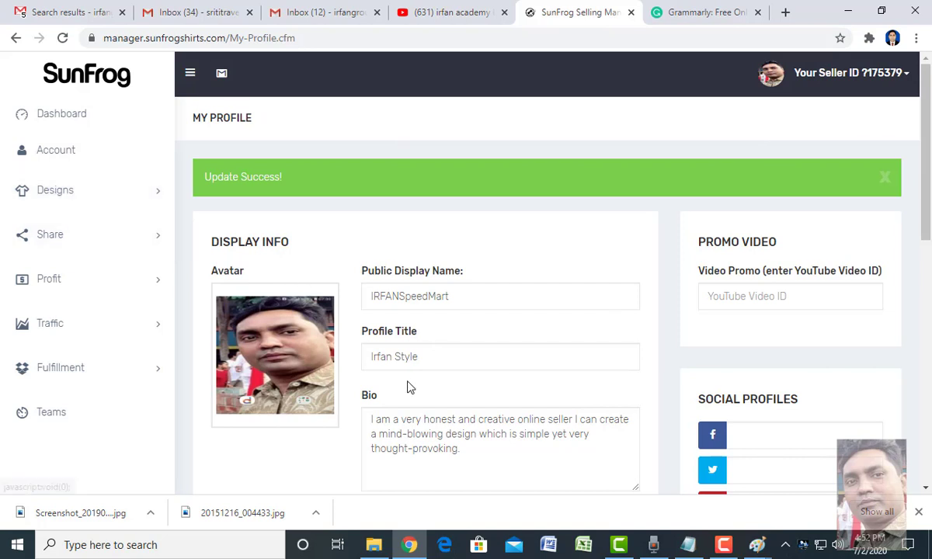
- Open the Pay Slip video from the irfan academy bd YouTube channel and copy its web address
click(727, 298)
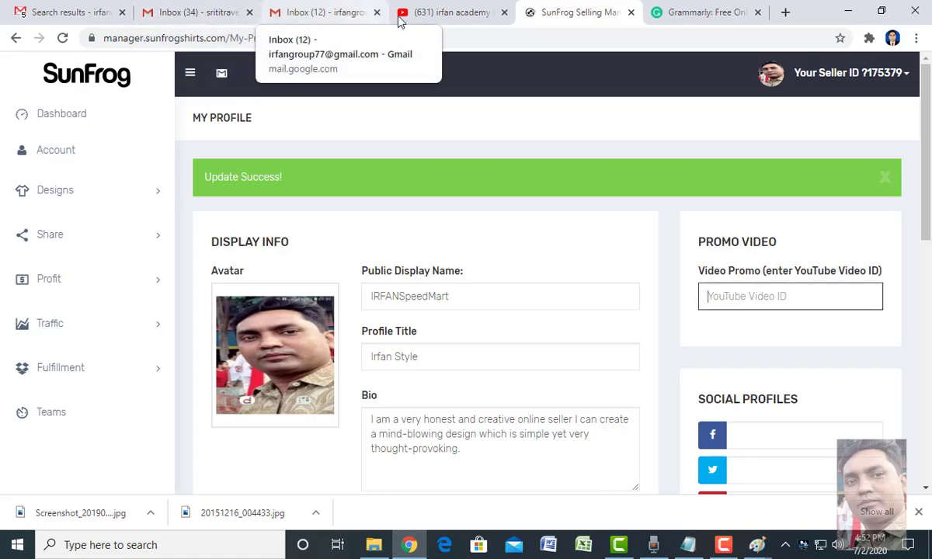
click(441, 16)
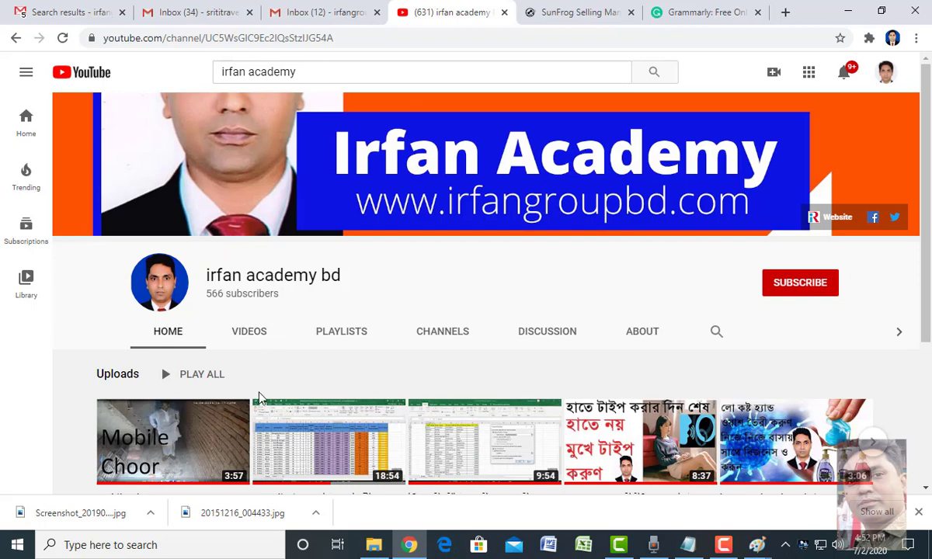
scroll(354, 461, down, 1)
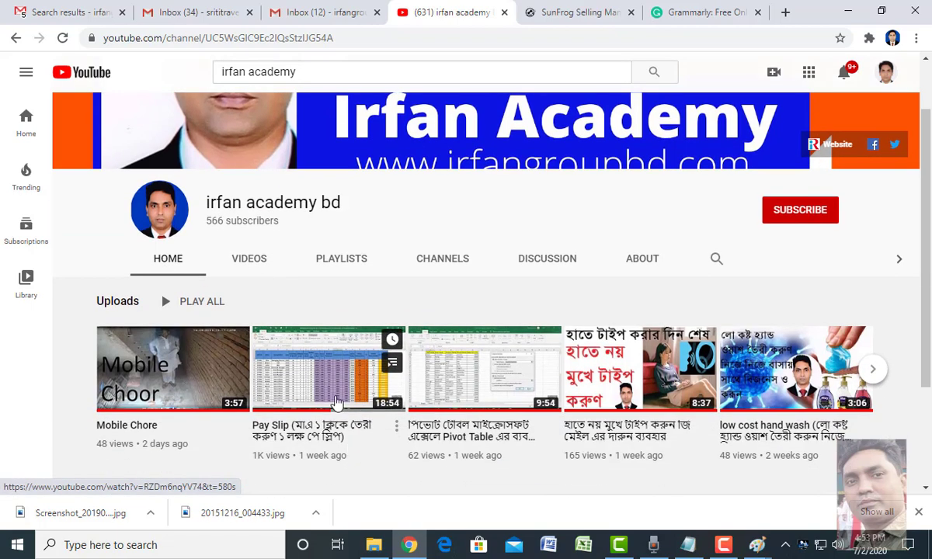
click(311, 389)
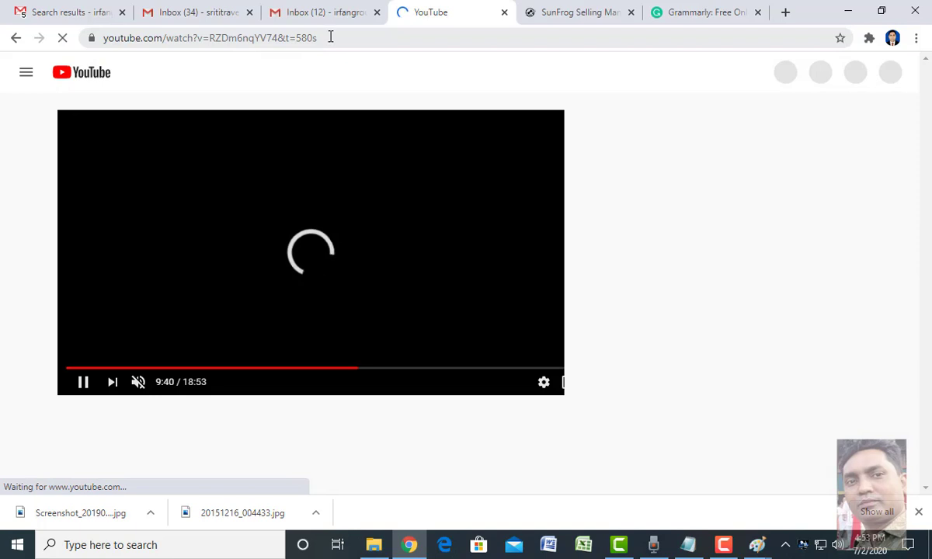
click(330, 37)
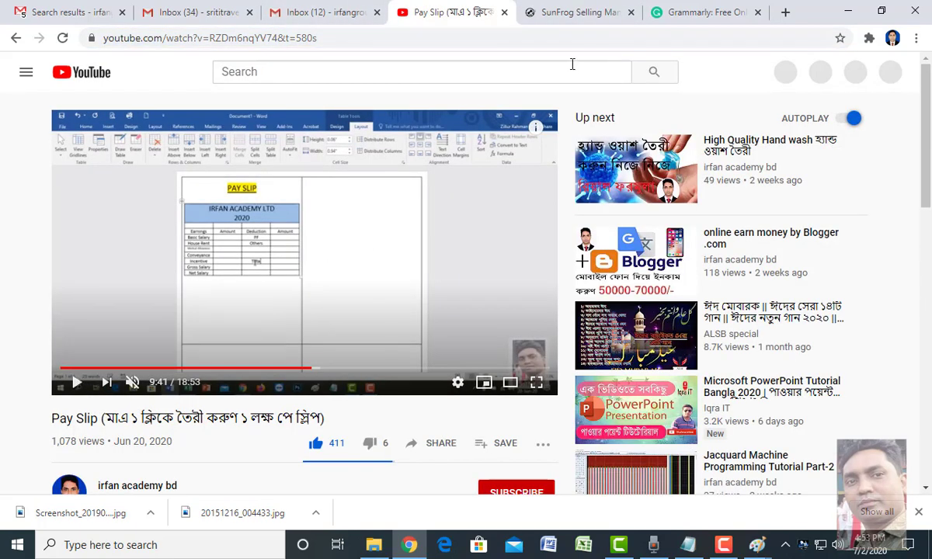
- Paste the copied YouTube link as the SunFrog profile's promo video and save the changes
click(579, 15)
click(752, 334)
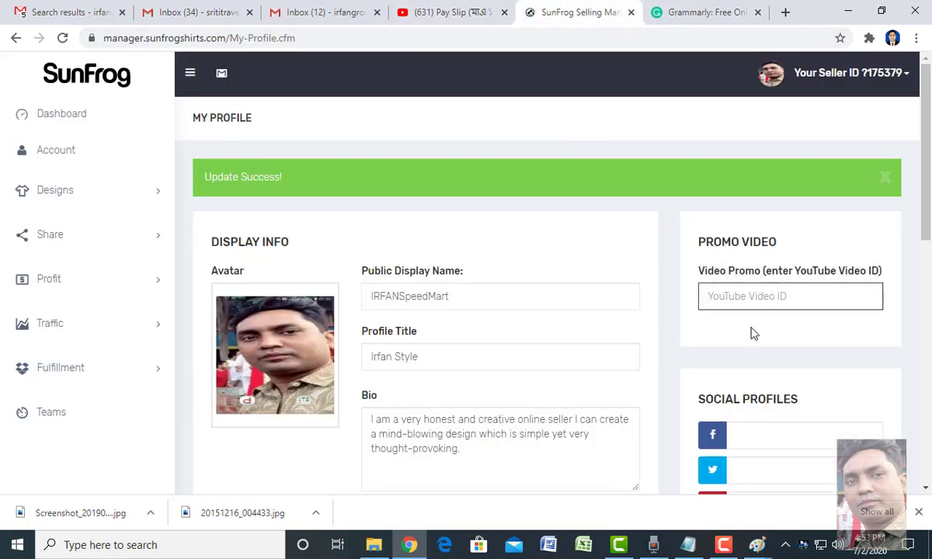
key(ctrl+v)
scroll(791, 377, down, 8)
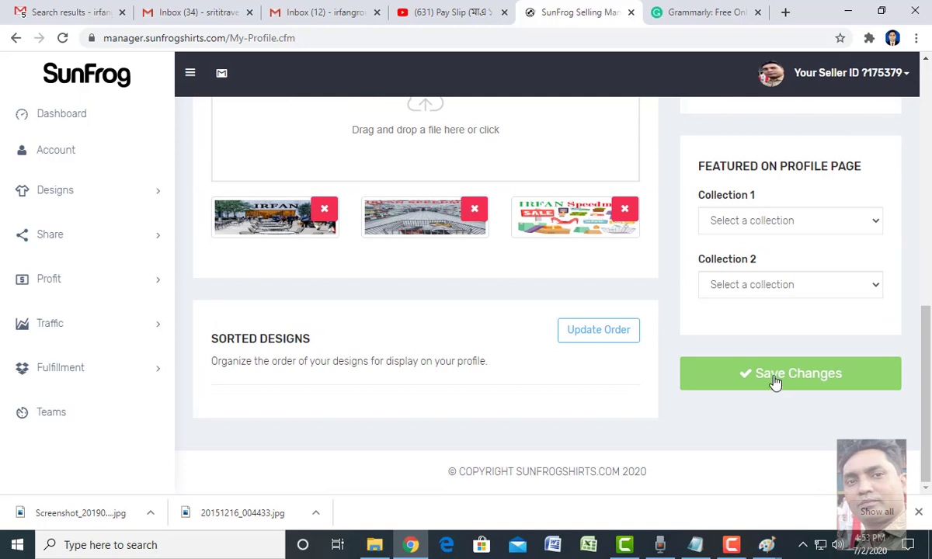
click(774, 383)
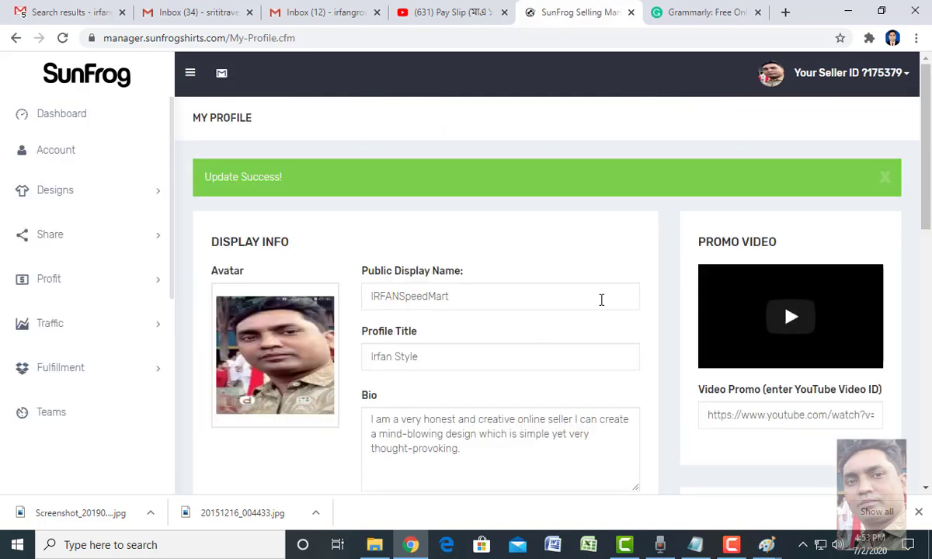
- Examine the choices for featured Collection 1 and Collection 2, and review the profile's display info, banners and social profile sections
scroll(660, 345, down, 3)
scroll(692, 346, down, 6)
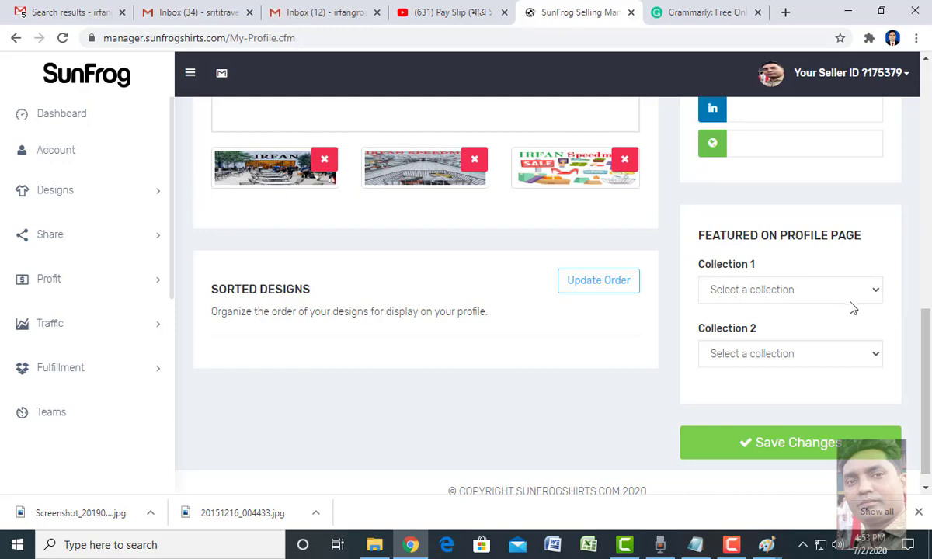
click(876, 294)
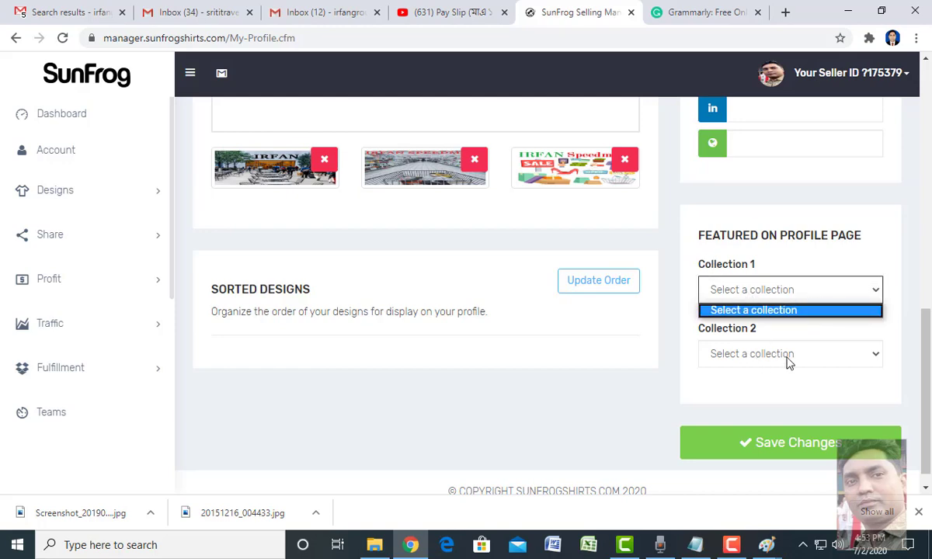
click(876, 360)
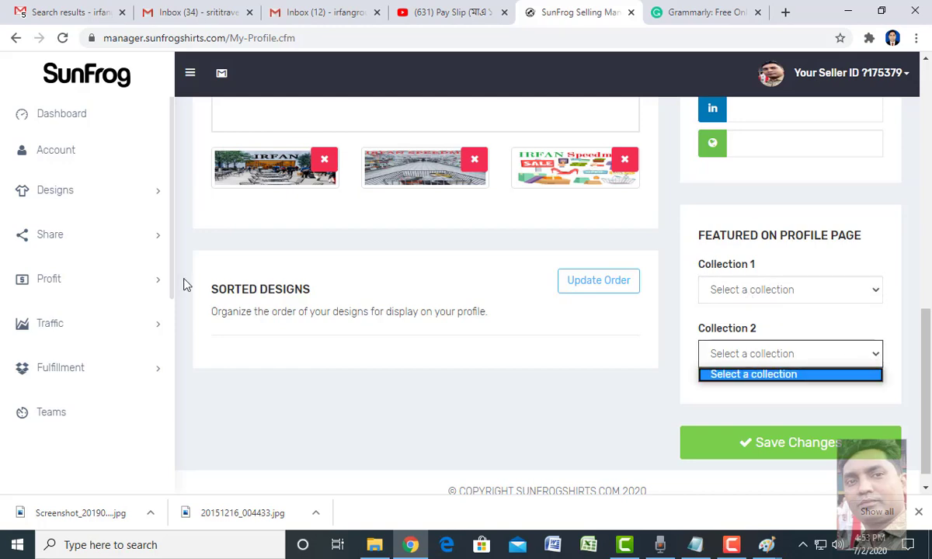
scroll(183, 285, up, 4)
scroll(244, 168, up, 6)
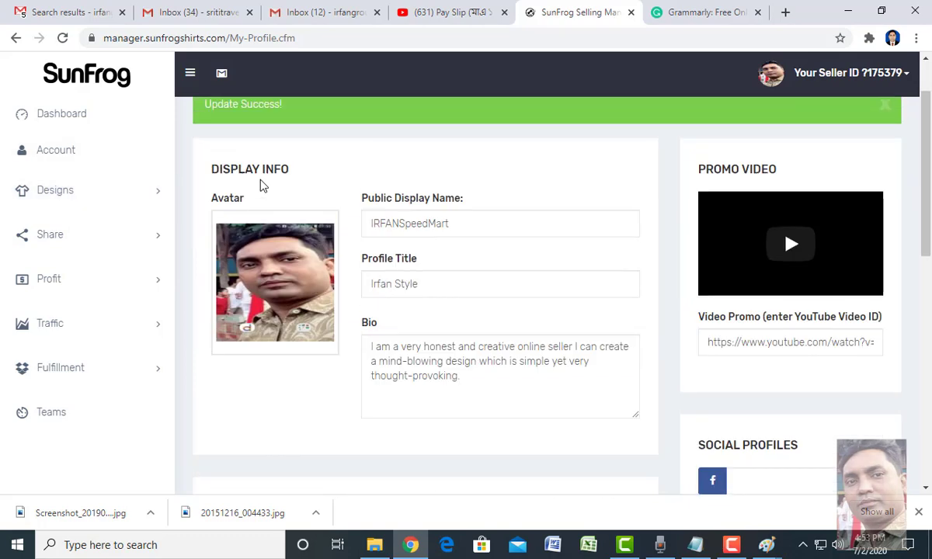
scroll(377, 220, down, 3)
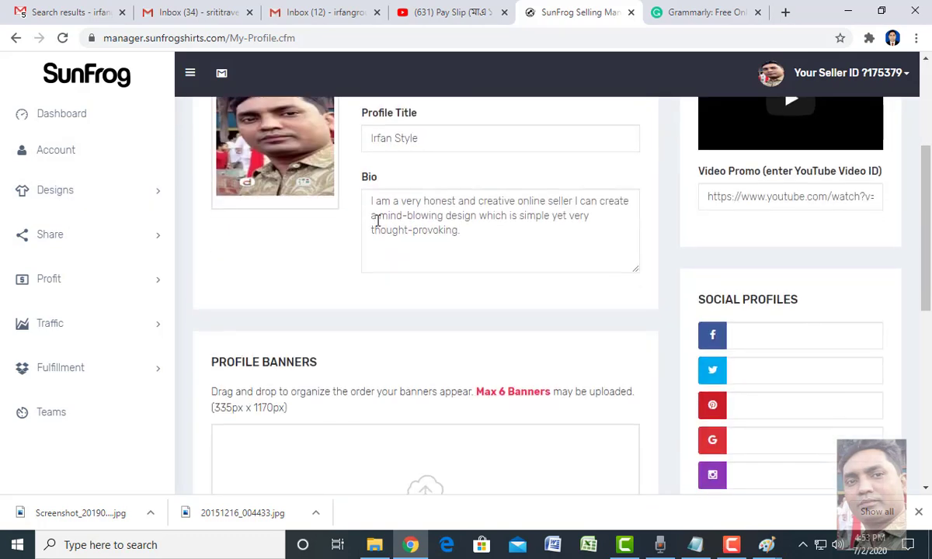
scroll(447, 302, down, 6)
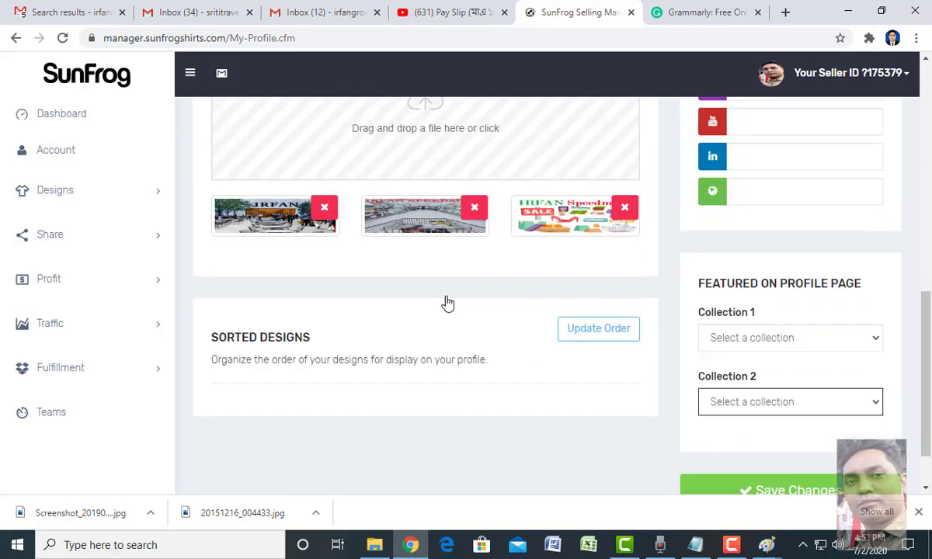
scroll(447, 303, up, 5)
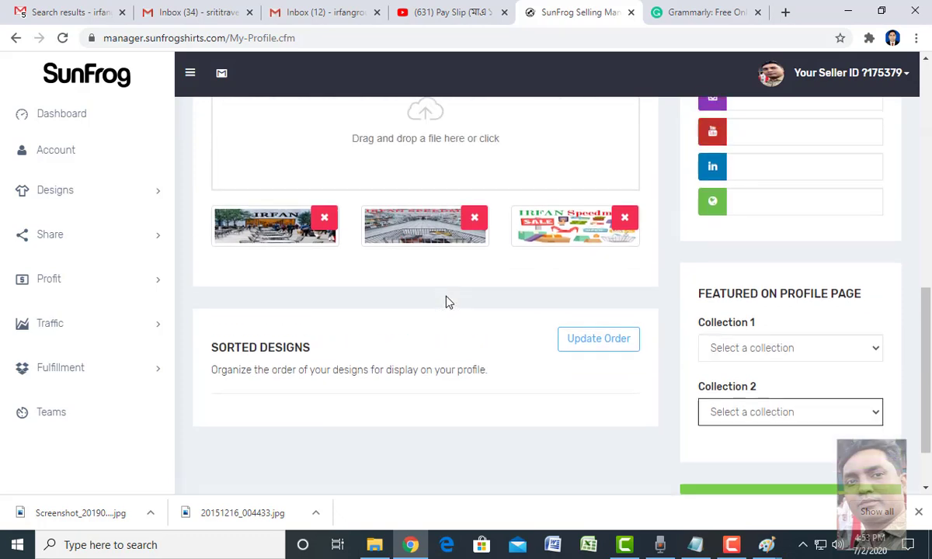
scroll(448, 302, up, 1)
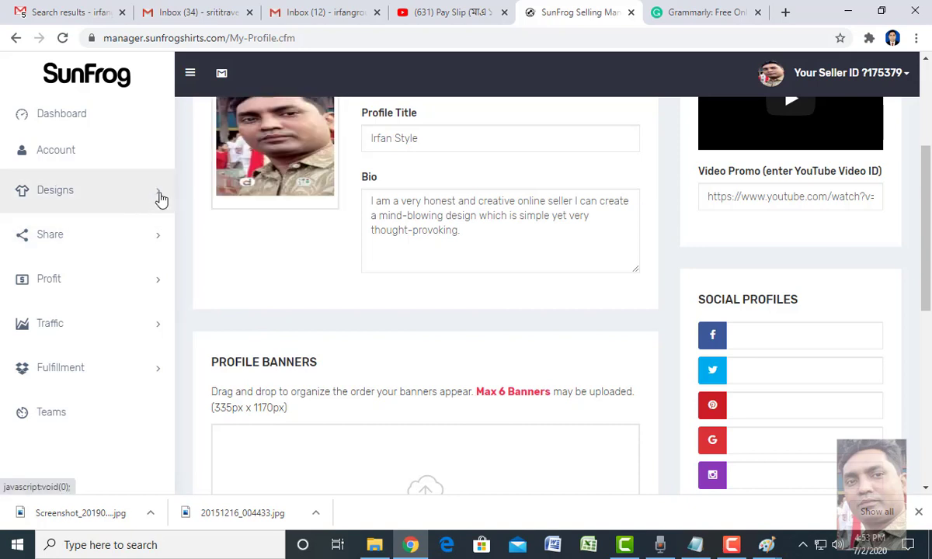
- Open the Online Designer for creating a new T-shirt design
click(58, 195)
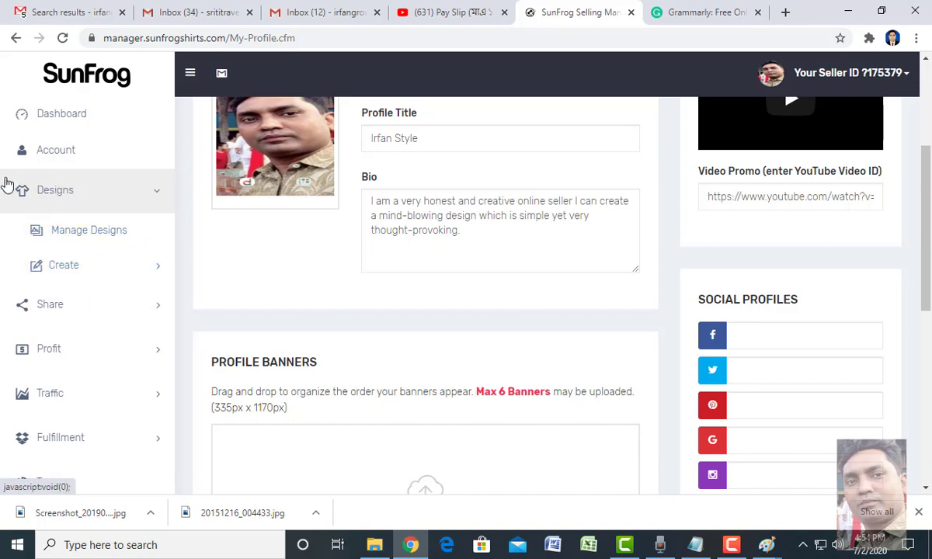
click(70, 268)
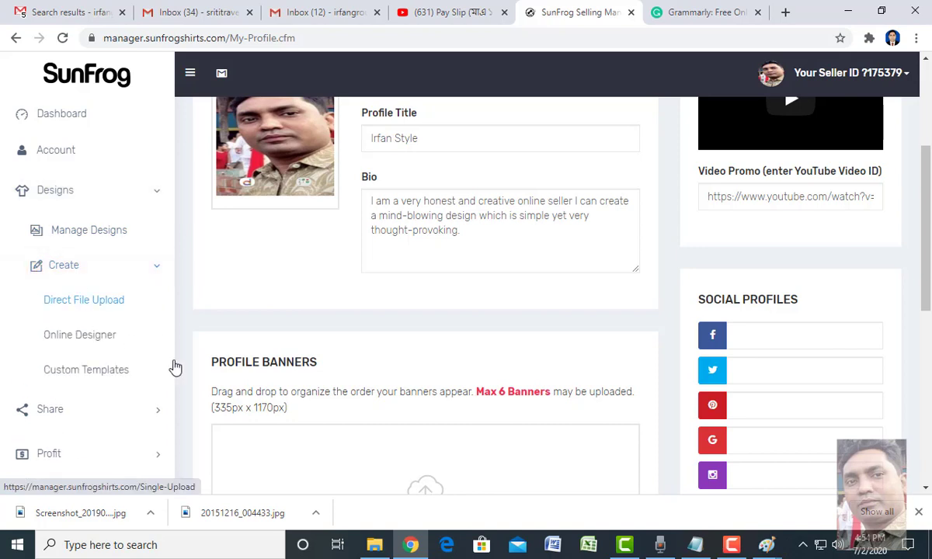
click(79, 337)
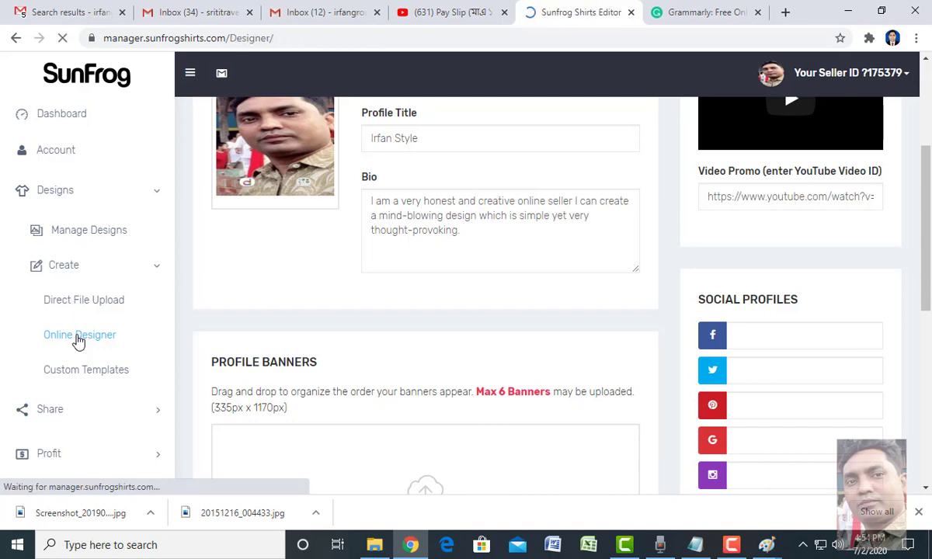
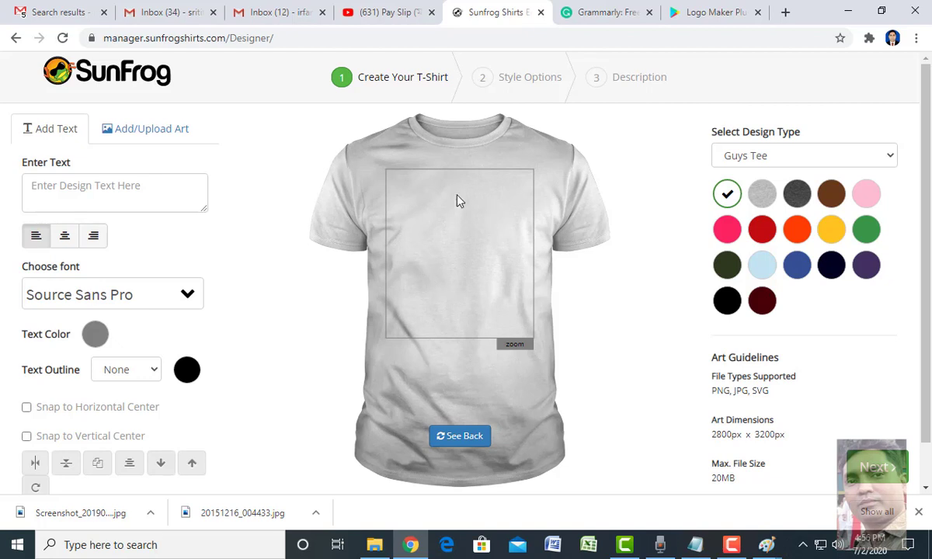
- Look over the designer's shirt view, text and art upload options, and the Logo Maker Plus page on Google Play
click(460, 438)
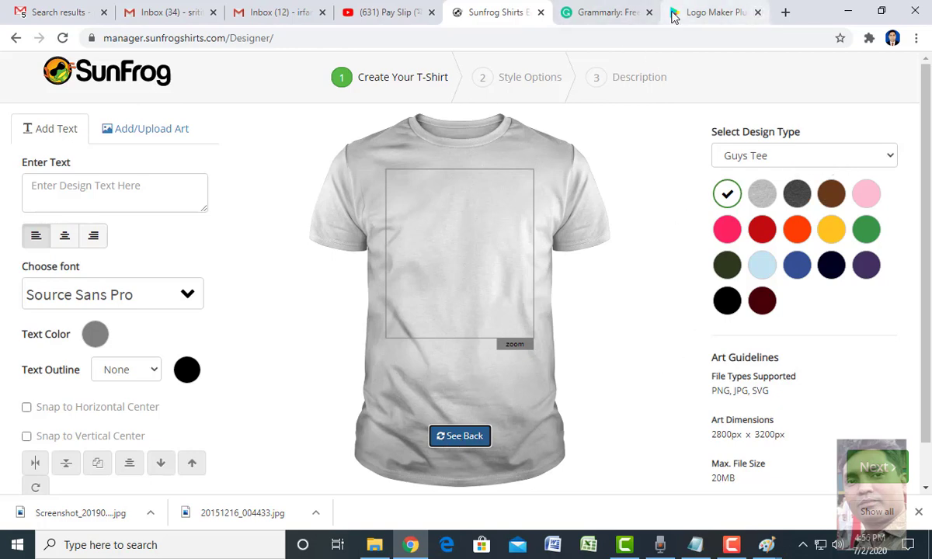
click(715, 14)
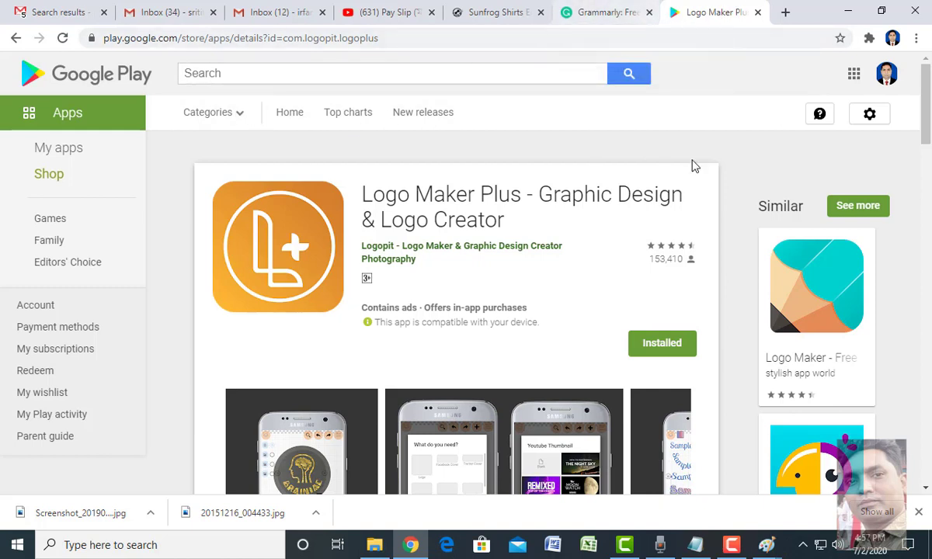
click(479, 14)
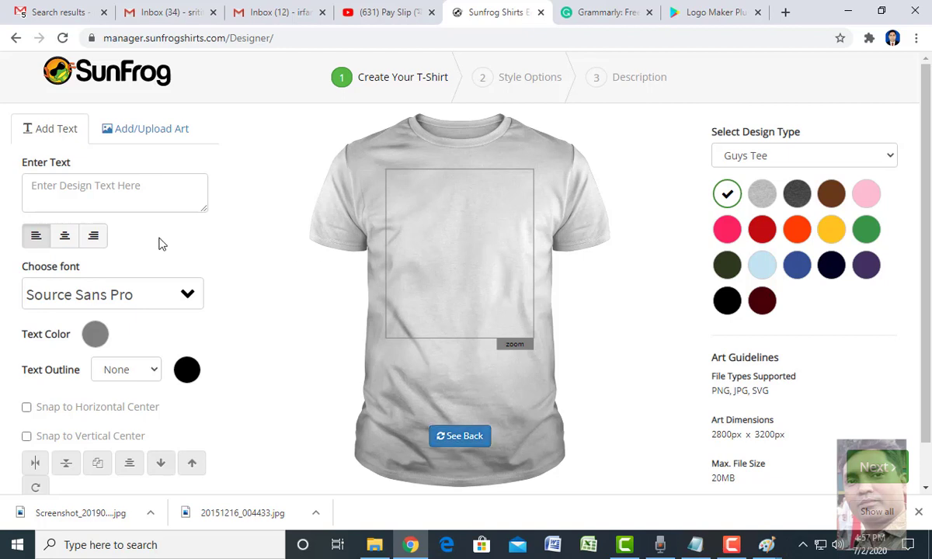
click(40, 186)
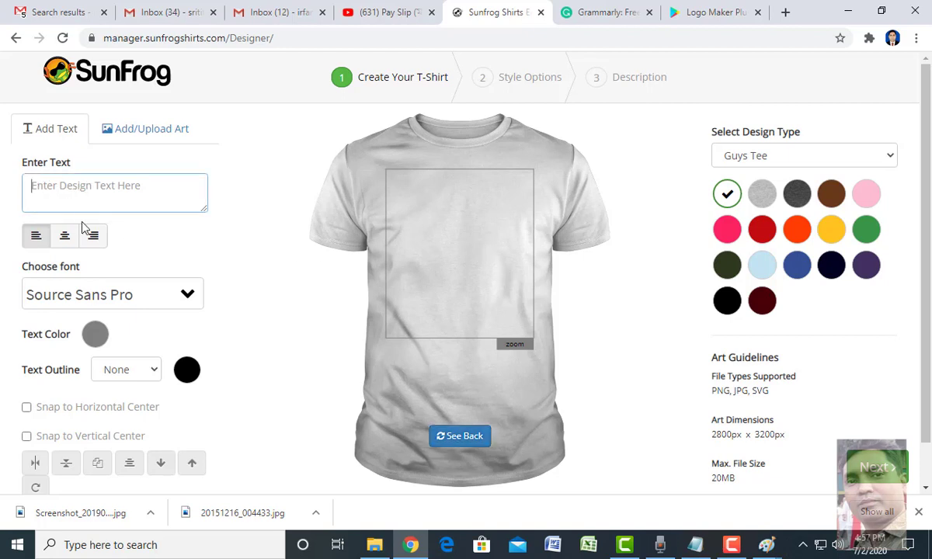
click(135, 136)
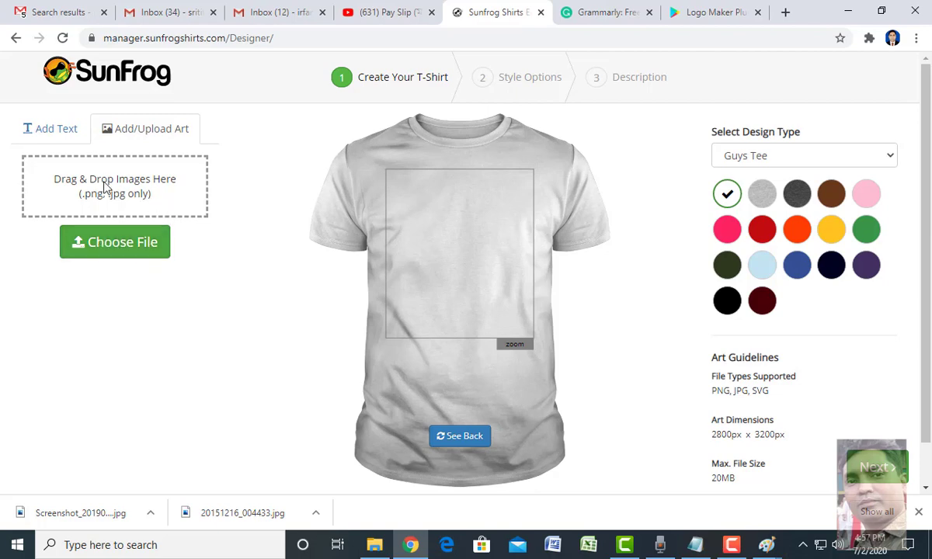
click(730, 17)
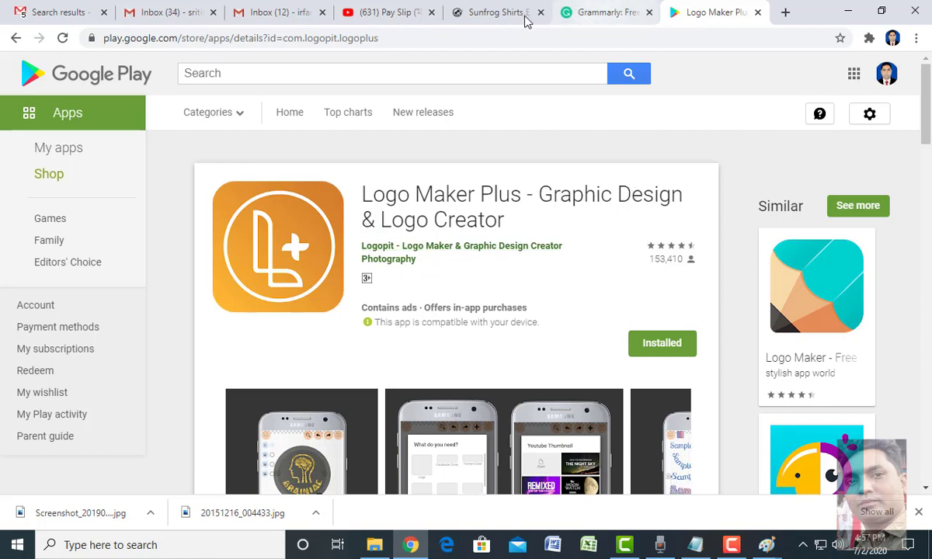
click(497, 12)
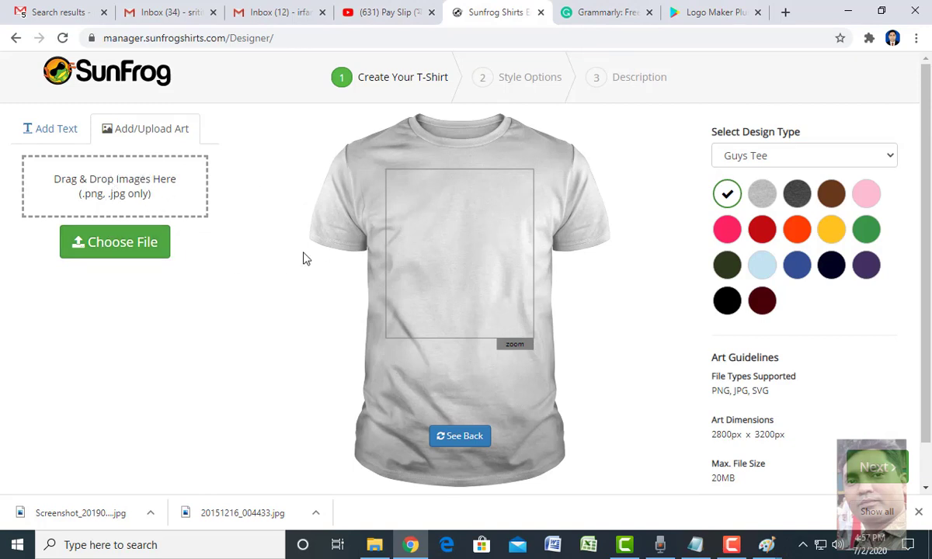
- Upload the T-Shirt-6 image from the T-Short folder in Downloads as artwork for the front of the shirt
click(112, 246)
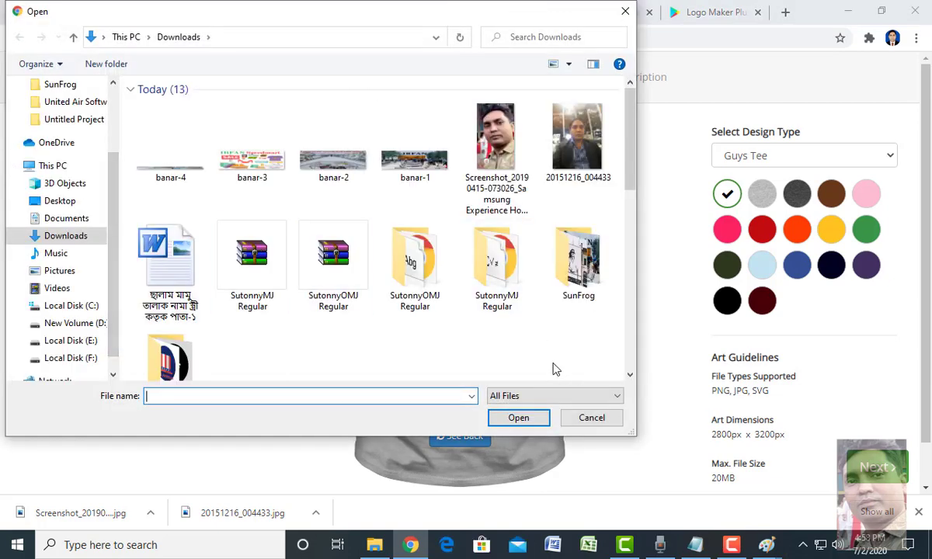
scroll(262, 338, down, 3)
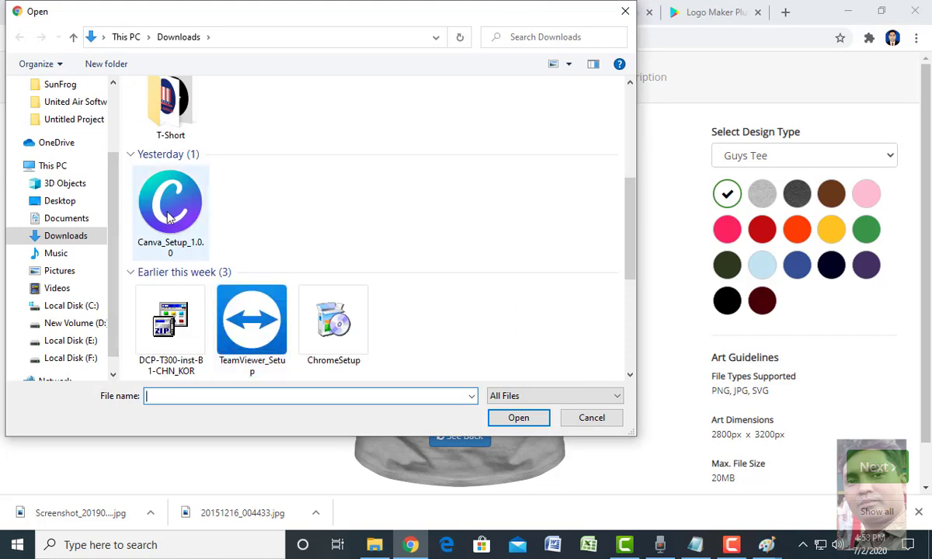
scroll(171, 233, up, 1)
click(165, 113)
double_click(165, 113)
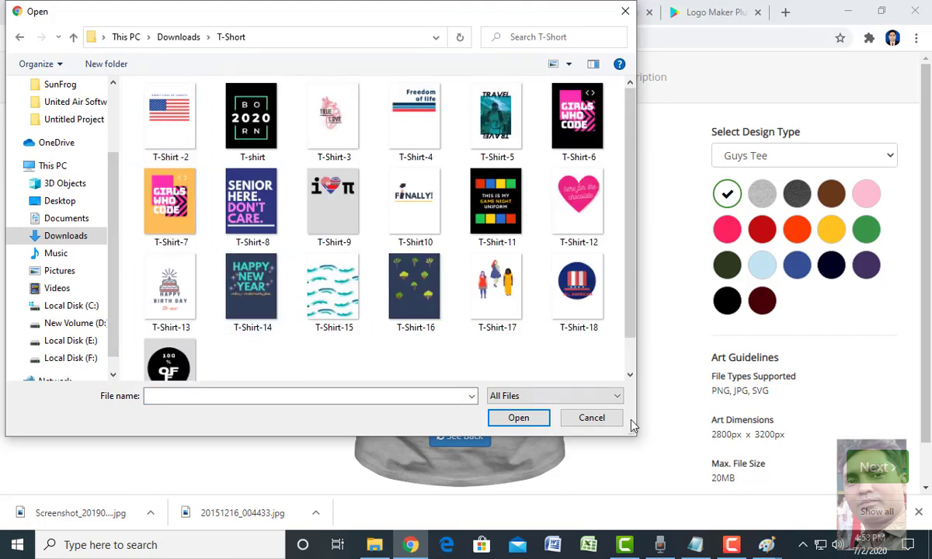
click(570, 123)
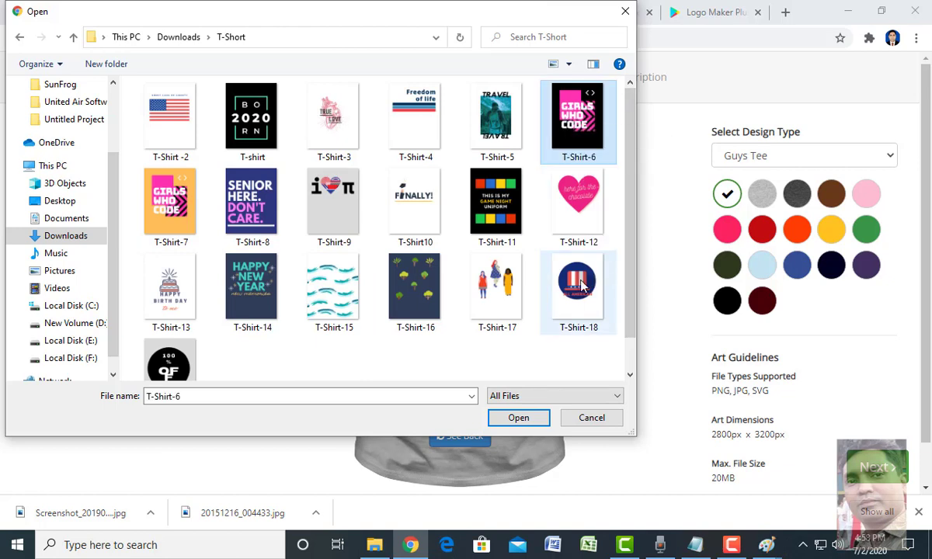
click(573, 186)
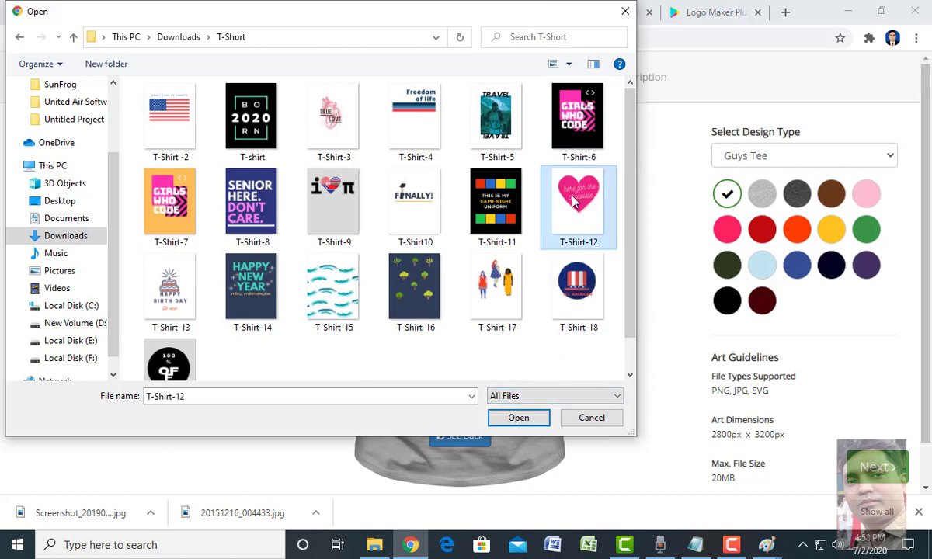
click(581, 124)
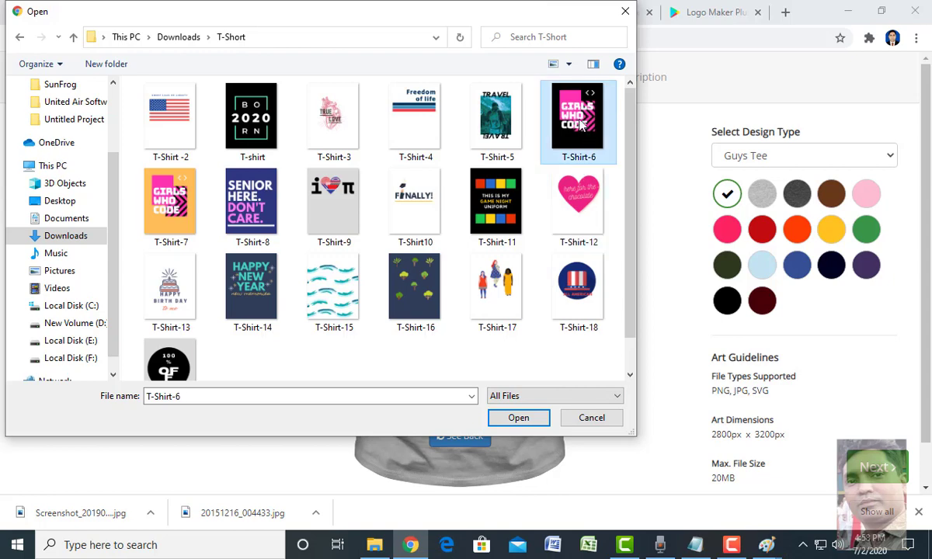
click(527, 427)
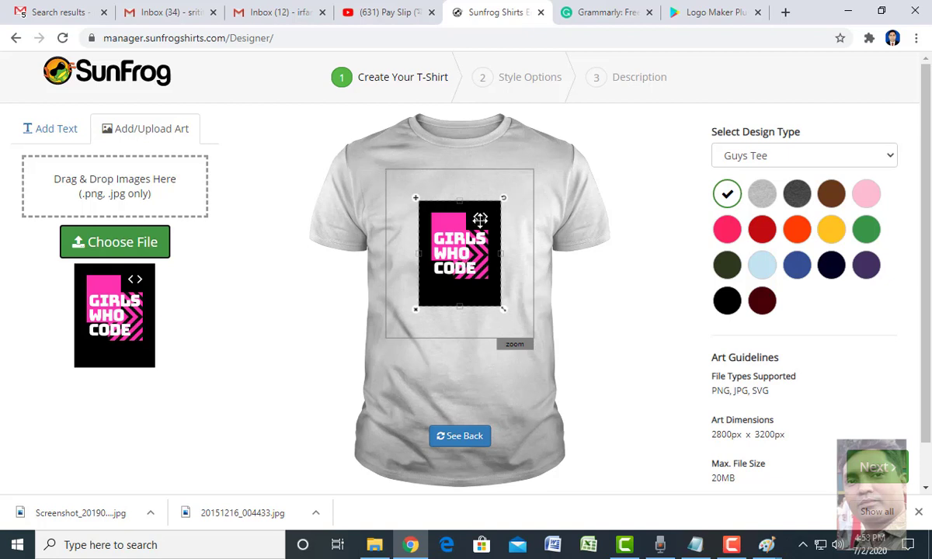
- Move the Girls Who Code artwork slightly upward within the print area on the front of the shirt
scroll(513, 225, down, 1)
scroll(513, 225, down, 1)
scroll(512, 227, up, 1)
drag(448, 246, 450, 240)
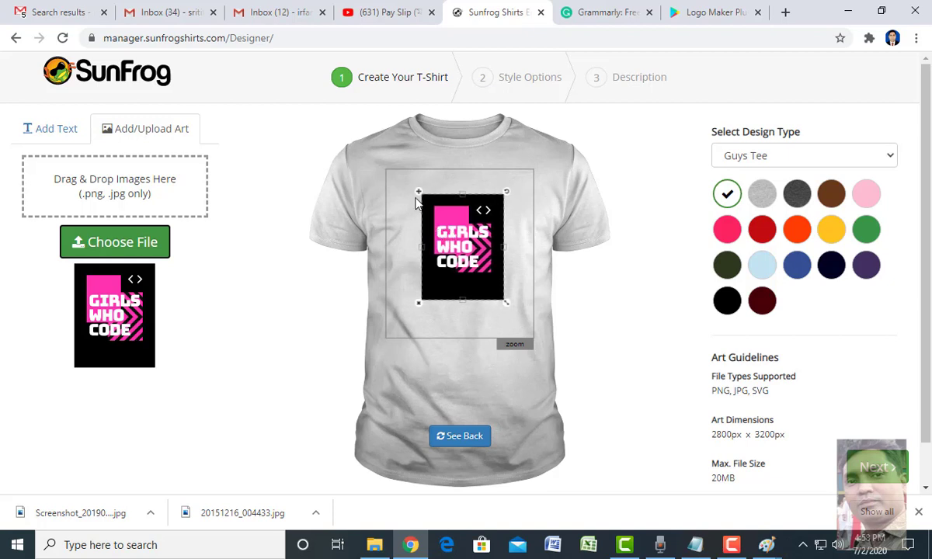
mouse_move(416, 191)
mouse_down()
mouse_move(408, 183)
mouse_move(415, 186)
mouse_up()
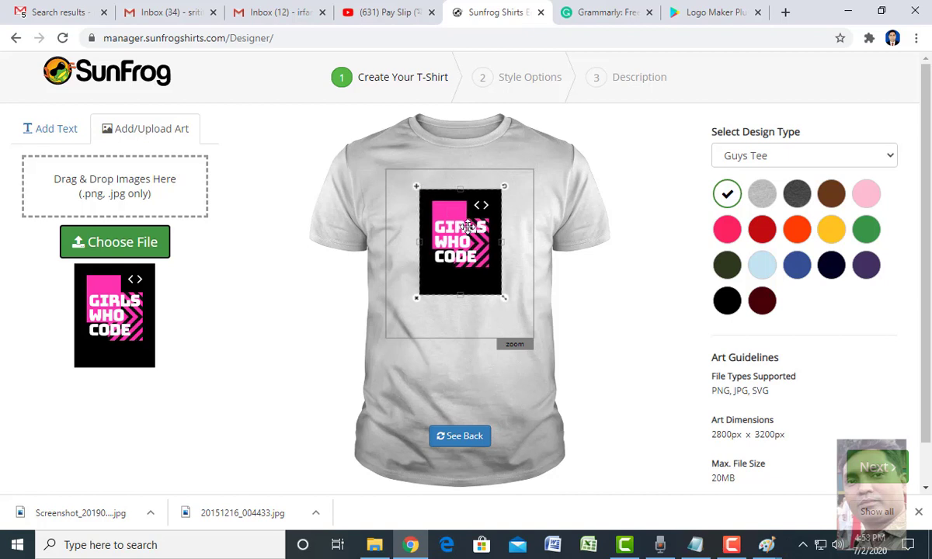
drag(469, 227, 469, 228)
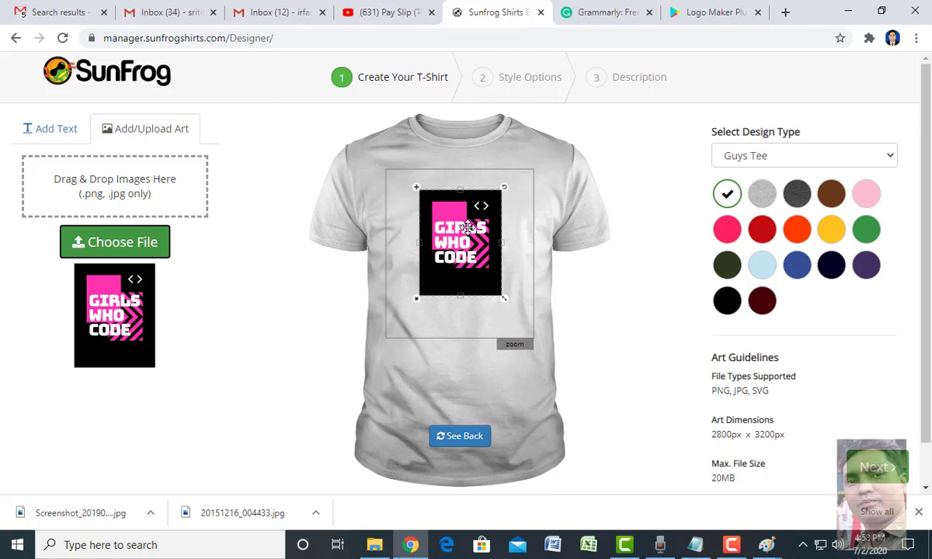
drag(465, 243, 464, 245)
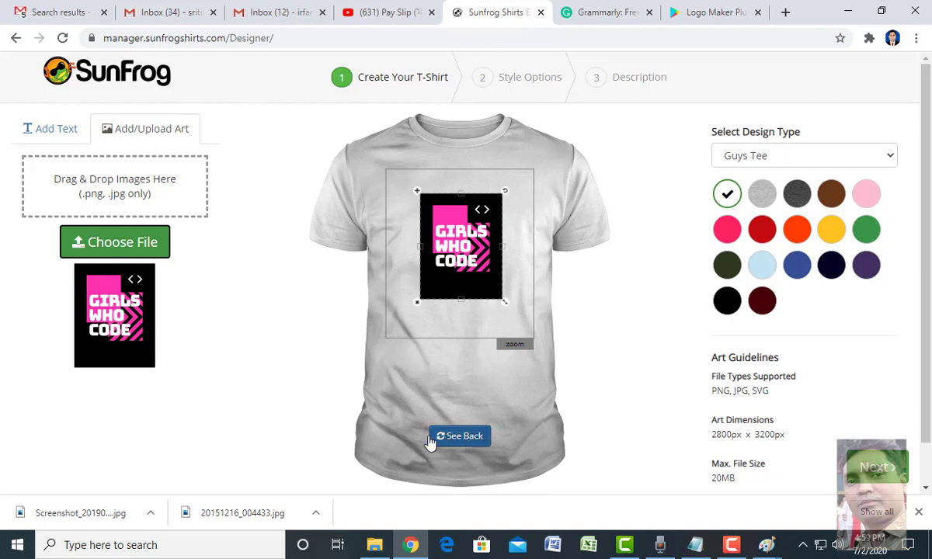
- Place the uploaded Girls Who Code artwork on the back of the shirt and compare the front and back views
scroll(462, 443, down, 1)
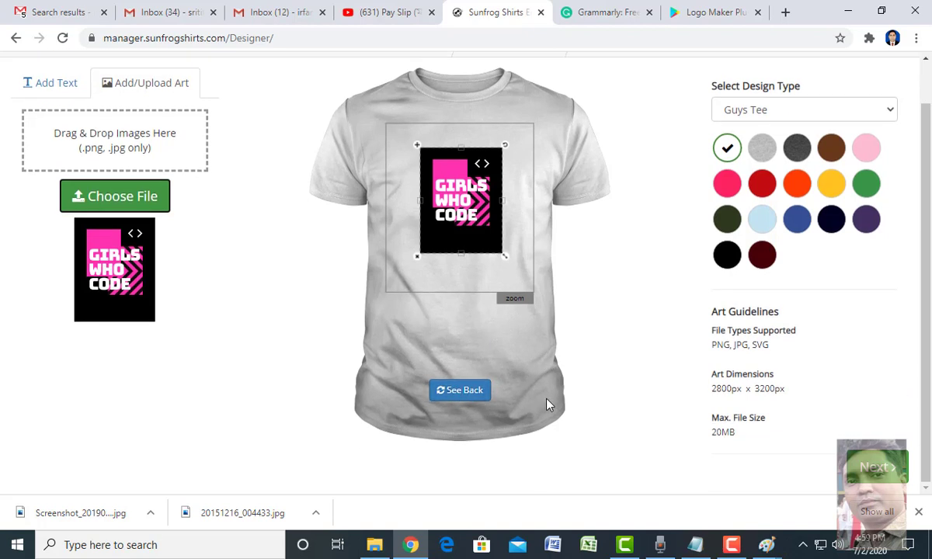
click(460, 392)
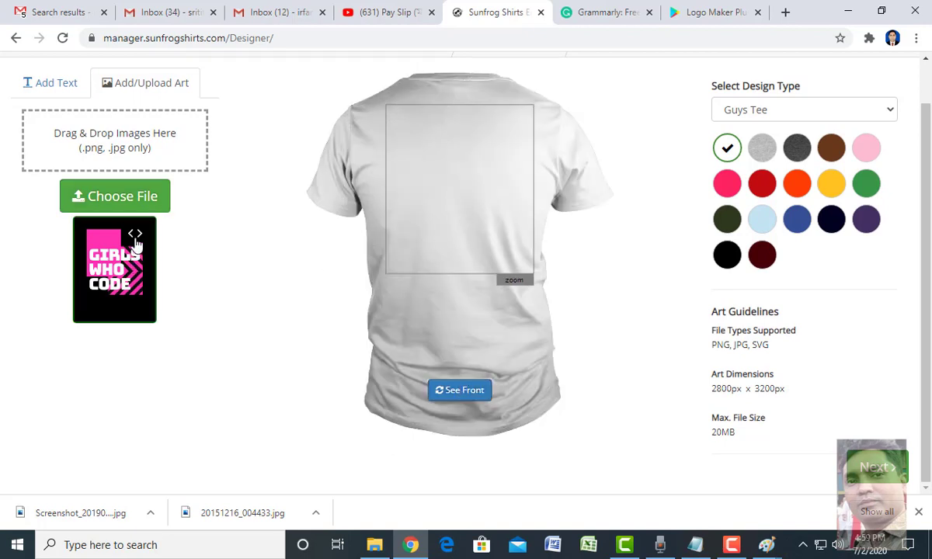
click(116, 268)
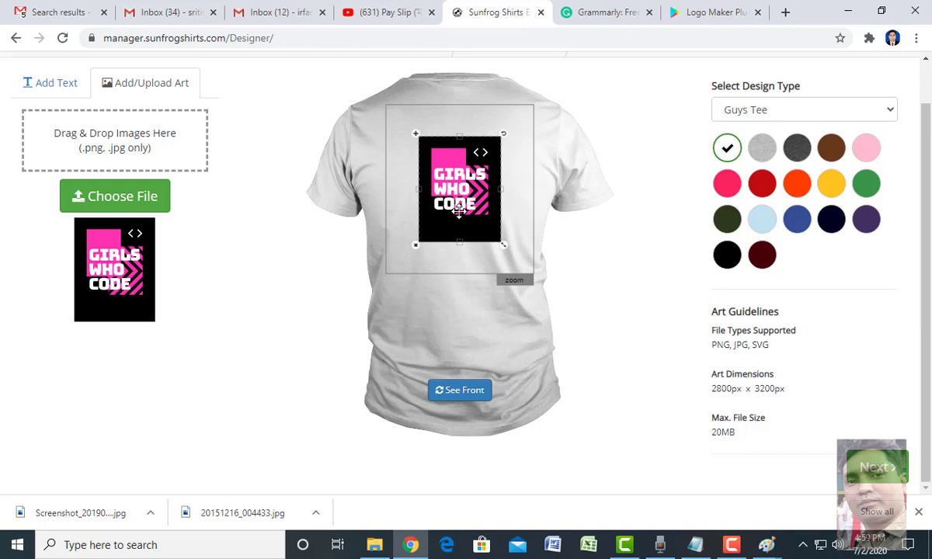
drag(459, 210, 130, 272)
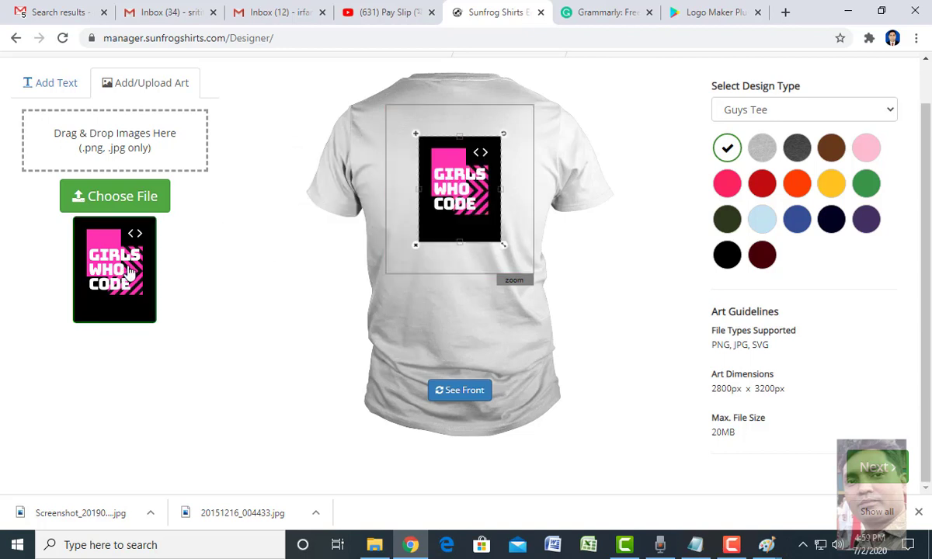
right_click(466, 205)
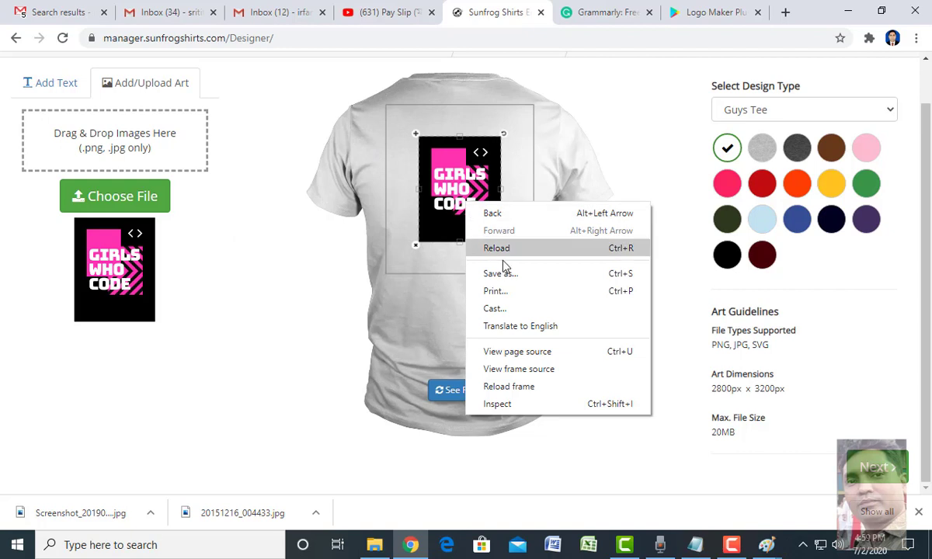
click(450, 188)
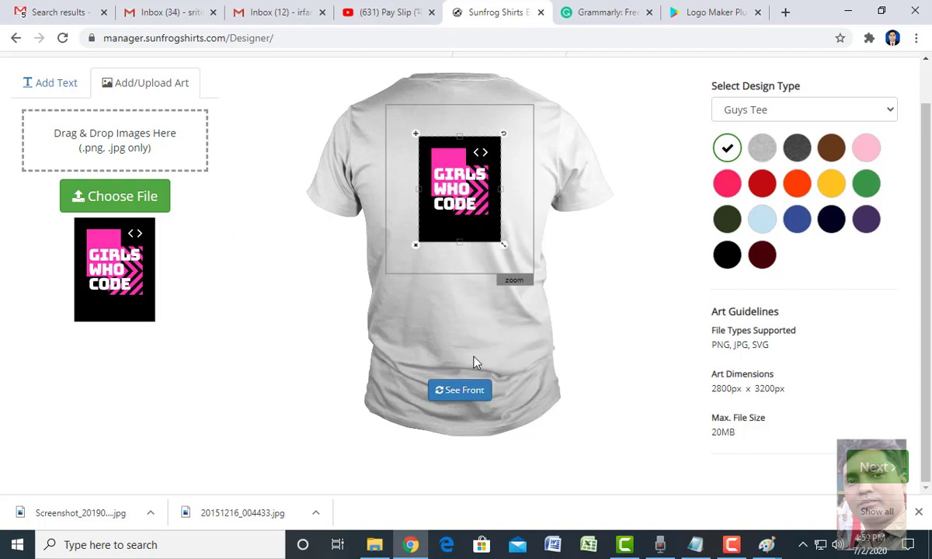
click(460, 395)
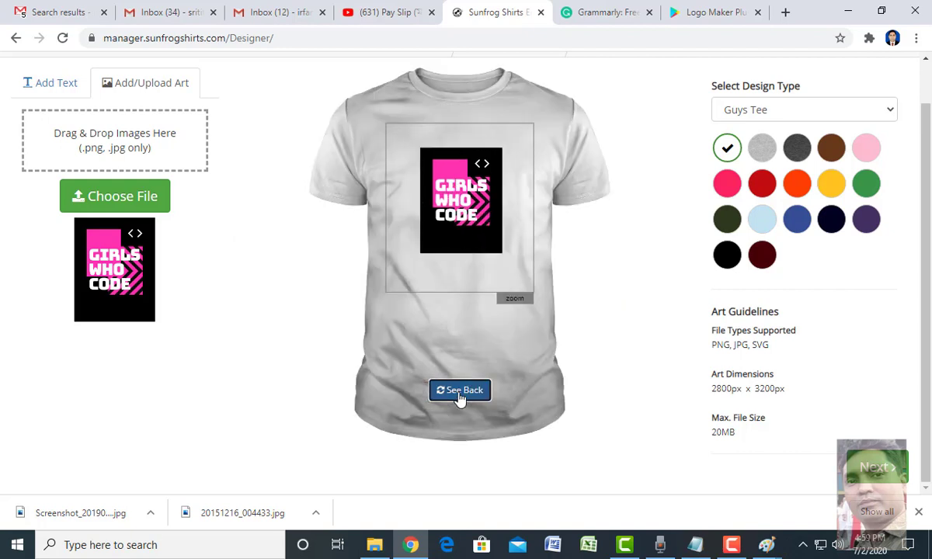
click(460, 394)
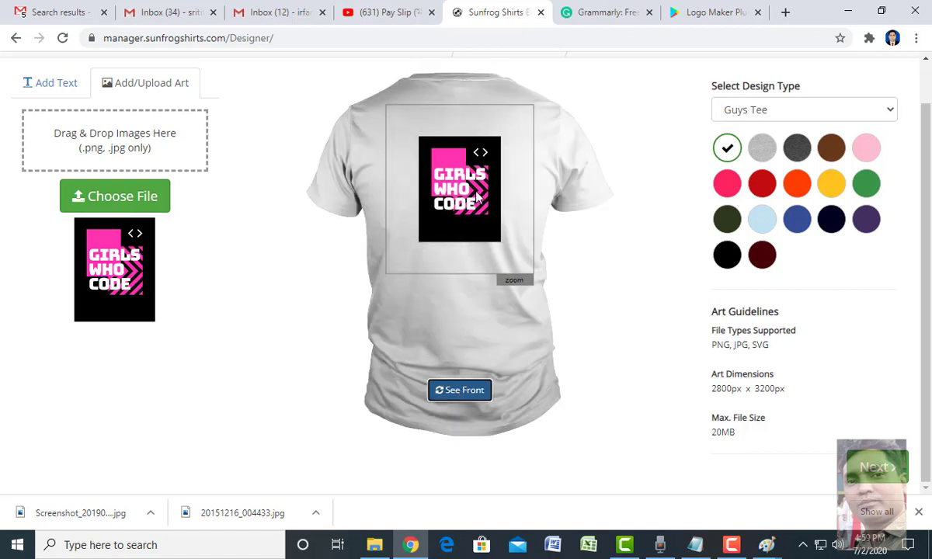
- Open the file selection for uploading another artwork image to the shirt design
click(115, 199)
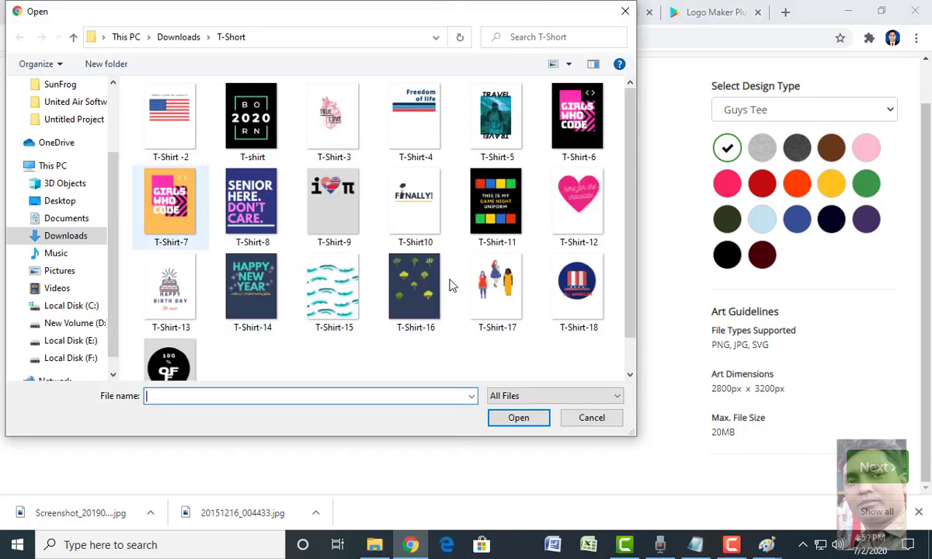